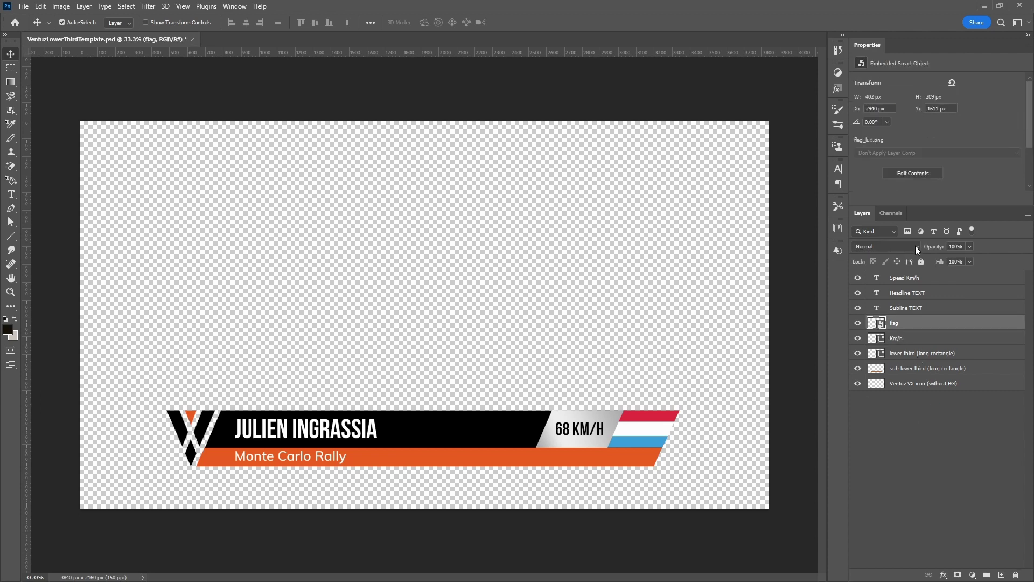
- Look through the flag layer's blend modes and layer styles, leaving both unchanged
{"action": "left_click", "coordinate": [917, 247]}
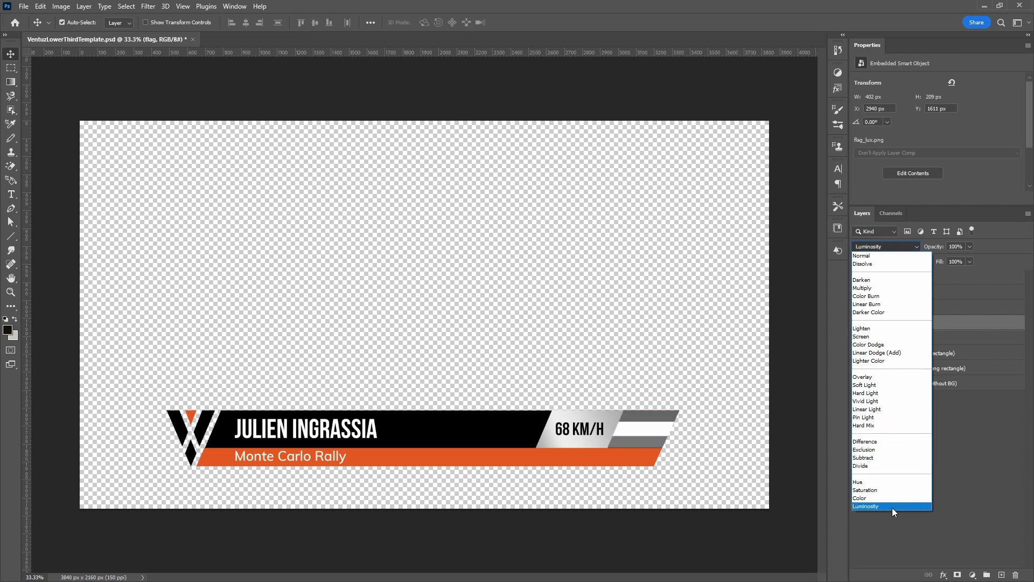
{"action": "left_click", "coordinate": [948, 529]}
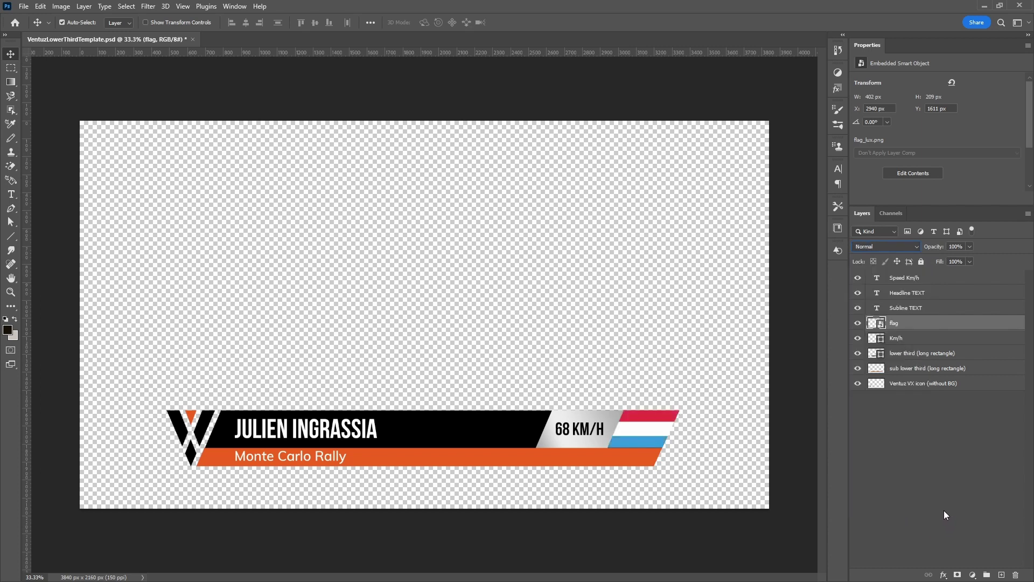
{"action": "left_click", "coordinate": [943, 575]}
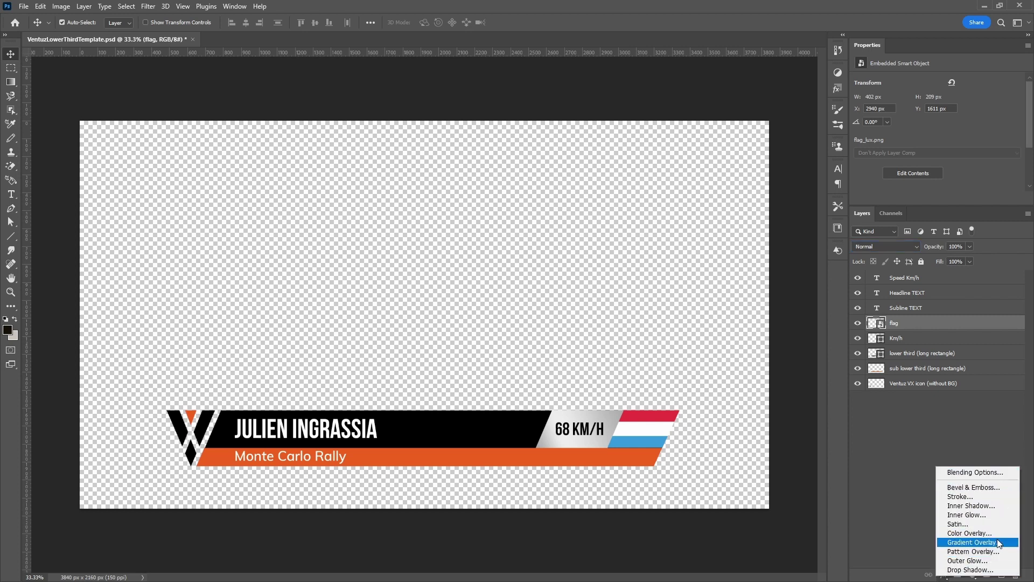
{"action": "left_click", "coordinate": [900, 470]}
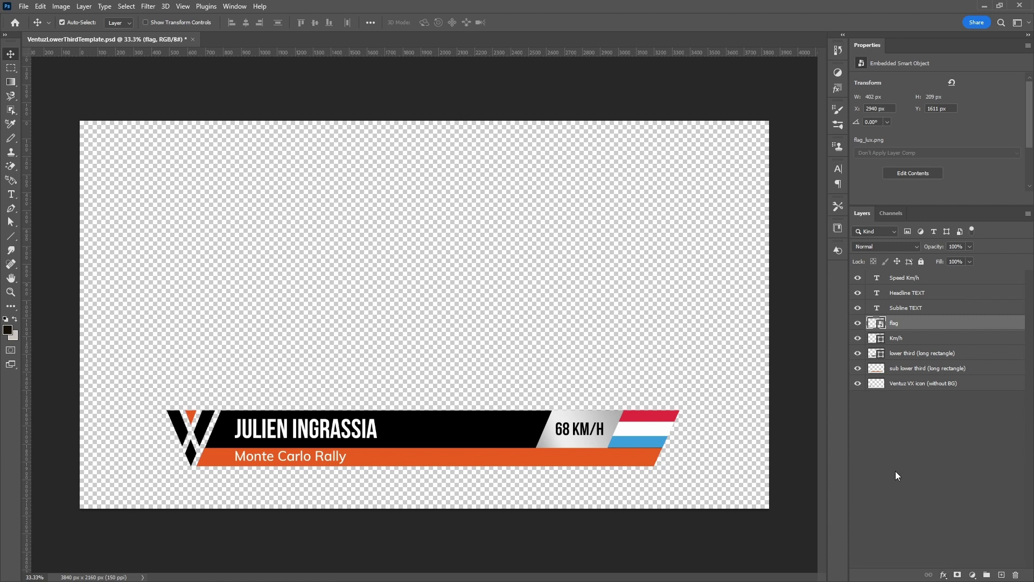
- Select the GRASSIA headline and Monte Carlo Rally subline text, commit each, then save the template
{"action": "left_click", "coordinate": [307, 436]}
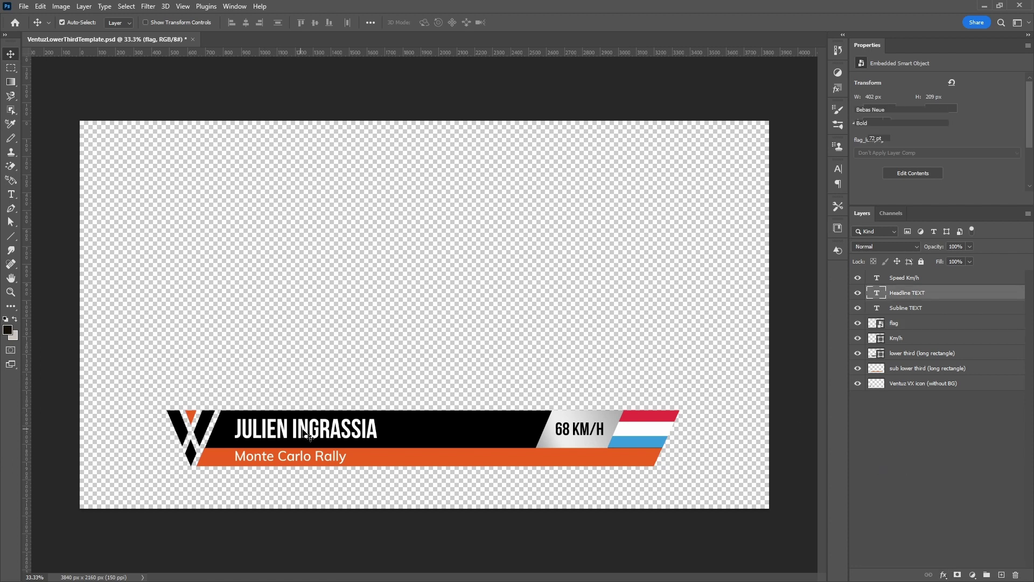
{"action": "left_click", "coordinate": [11, 194]}
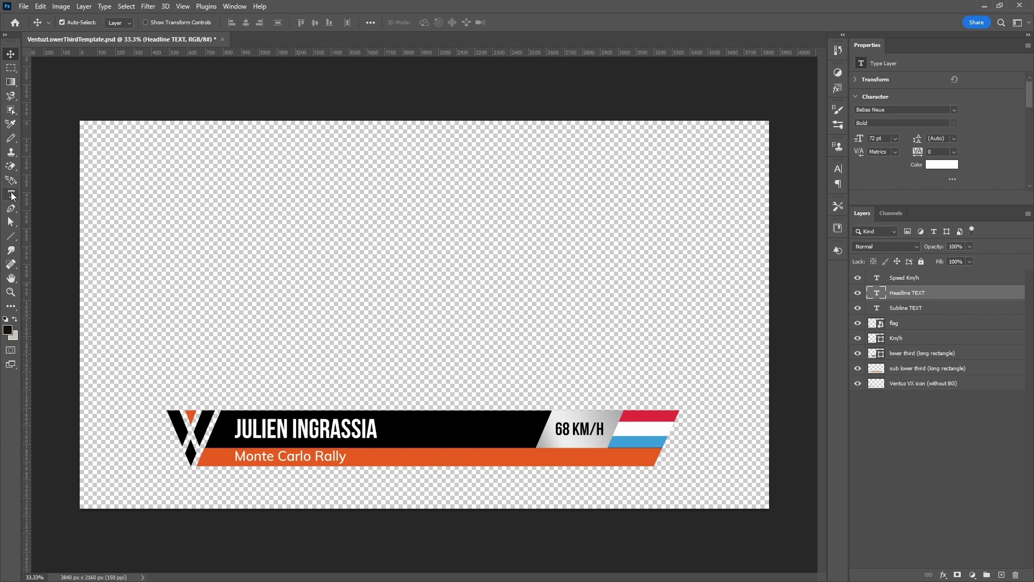
{"action": "left_click", "coordinate": [356, 435]}
{"action": "left_click_drag", "start_coordinate": [379, 431], "coordinate": [207, 419]}
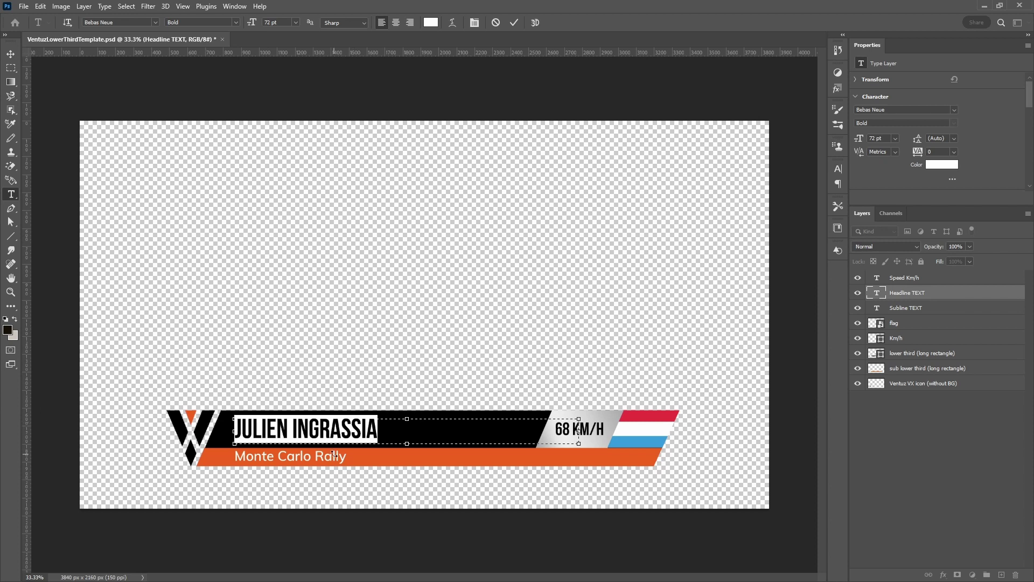
{"action": "left_click", "coordinate": [328, 370]}
{"action": "left_click", "coordinate": [336, 457]}
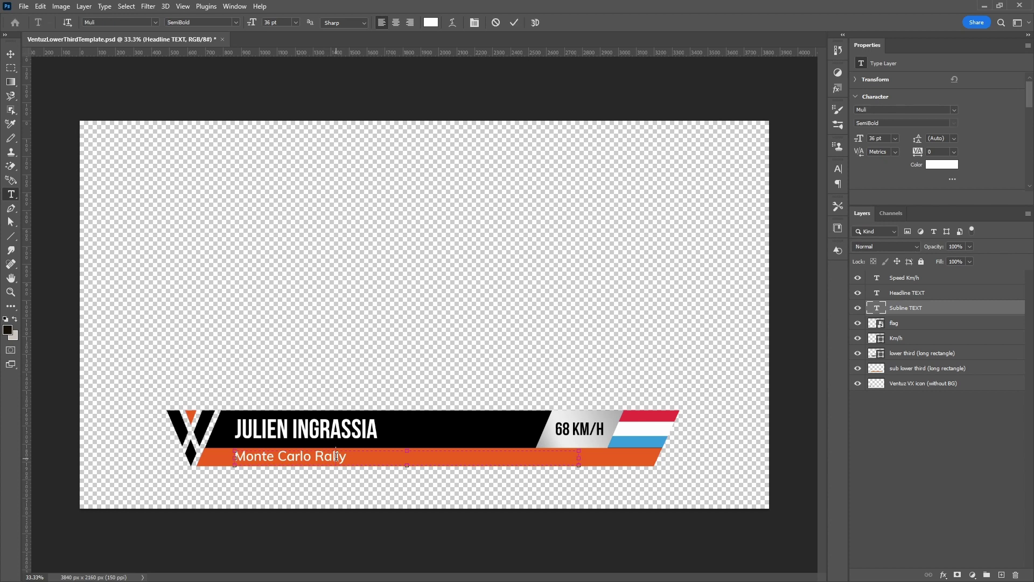
{"action": "mouse_move", "coordinate": [347, 457]}
{"action": "left_mouse_down"}
{"action": "mouse_move", "coordinate": [197, 449]}
{"action": "mouse_move", "coordinate": [362, 458]}
{"action": "left_mouse_up"}
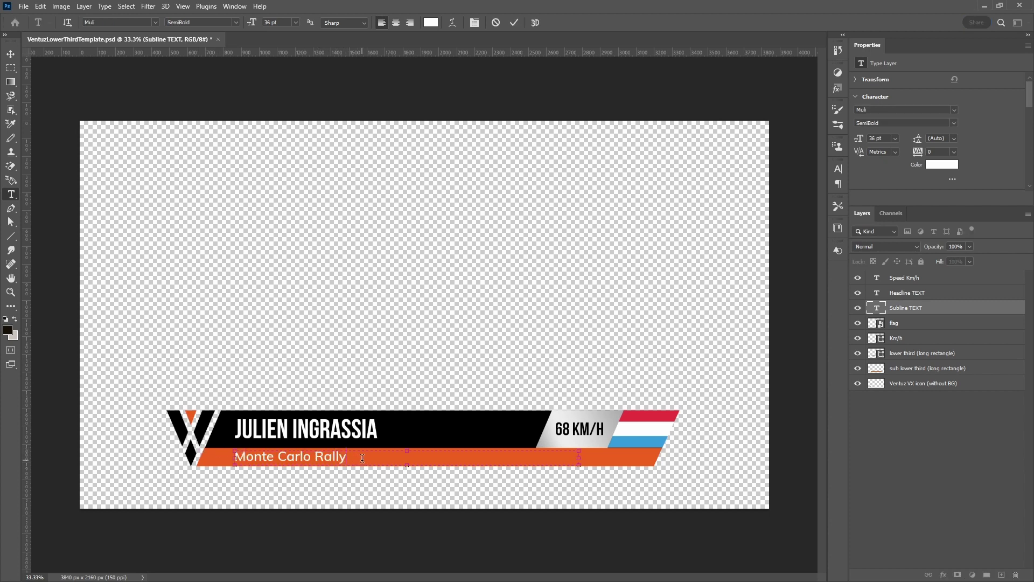
{"action": "left_click", "coordinate": [425, 306]}
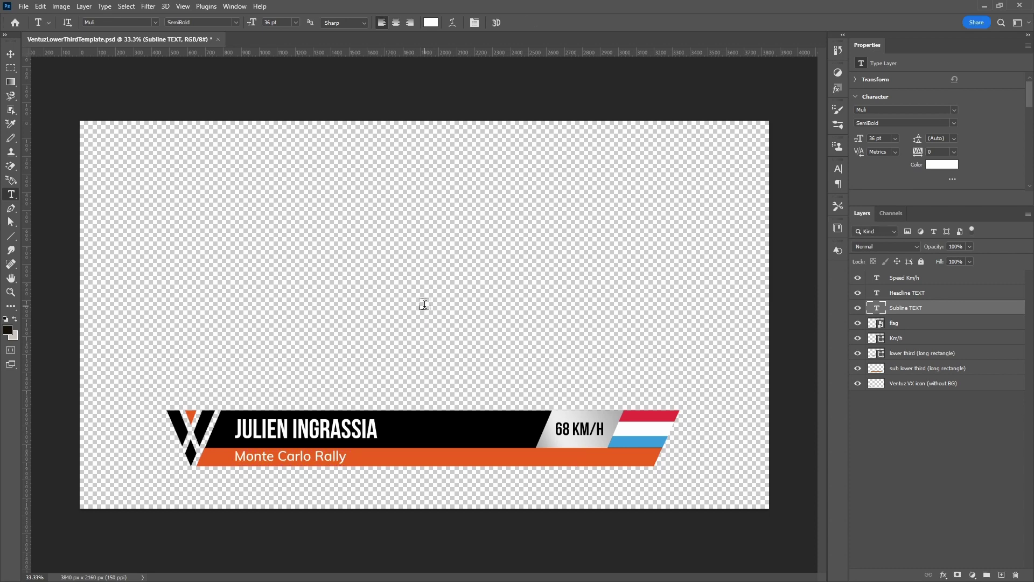
{"action": "left_click", "coordinate": [24, 6]}
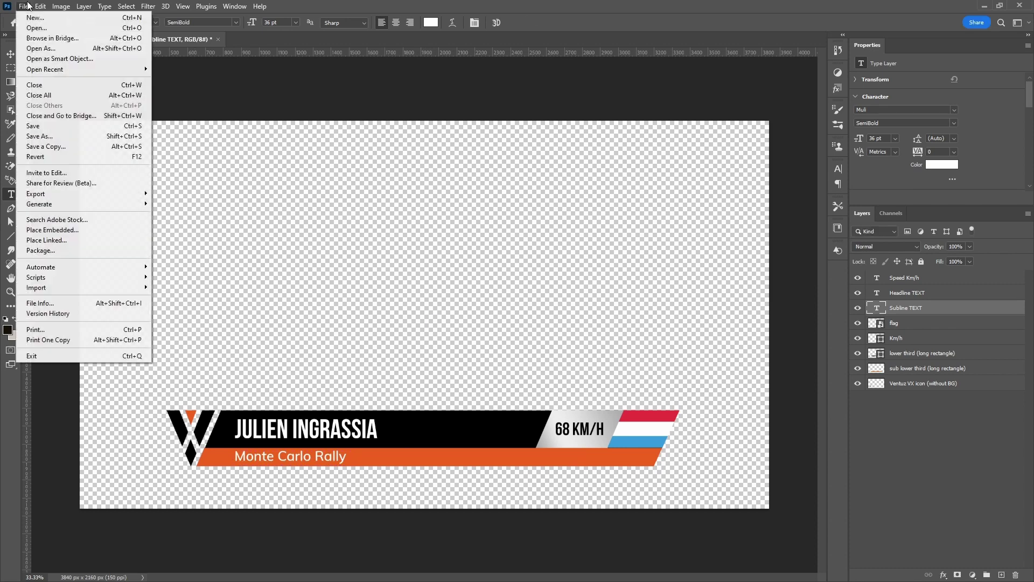
{"action": "left_click", "coordinate": [44, 130]}
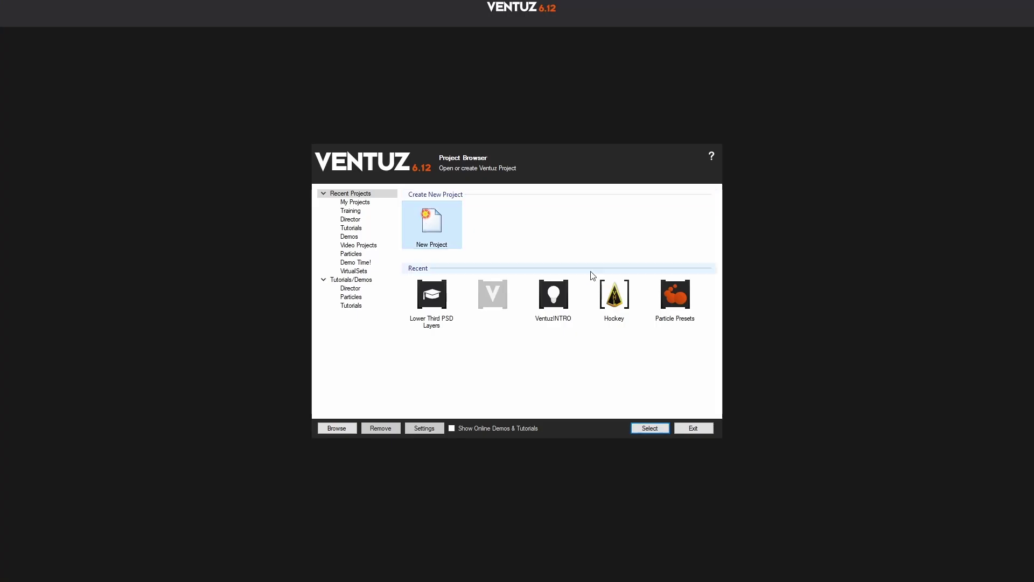
- Create the project 'Lower Third - Photoshop Layers' with the author name and a graduation-cap icon
{"action": "left_click", "coordinate": [645, 427]}
{"action": "double_click", "coordinate": [510, 257]}
{"action": "type", "text": "Dustin"}
{"action": "left_click", "coordinate": [581, 228]}
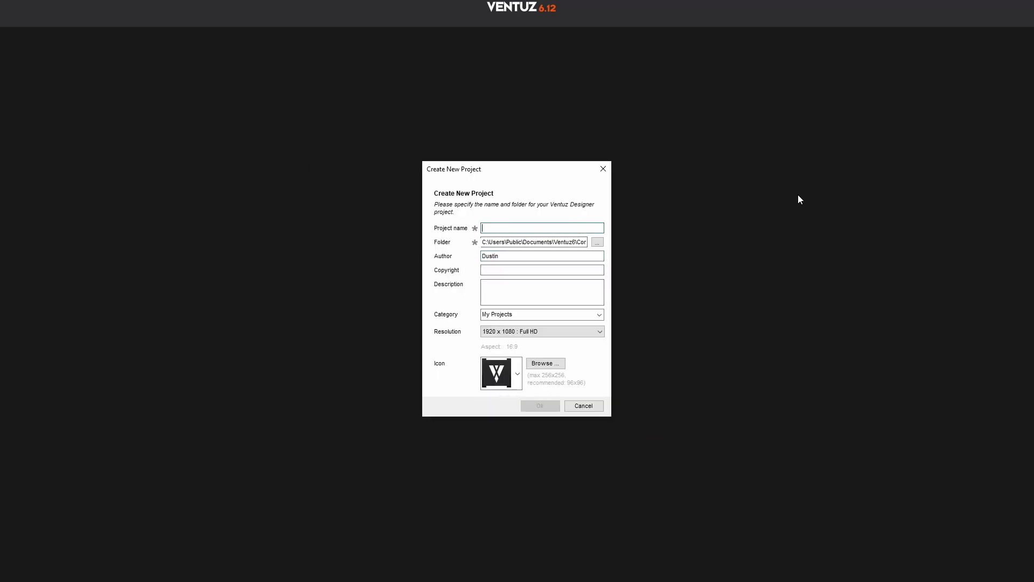
{"action": "type", "text": "Lower Third - Photoshop Layers"}
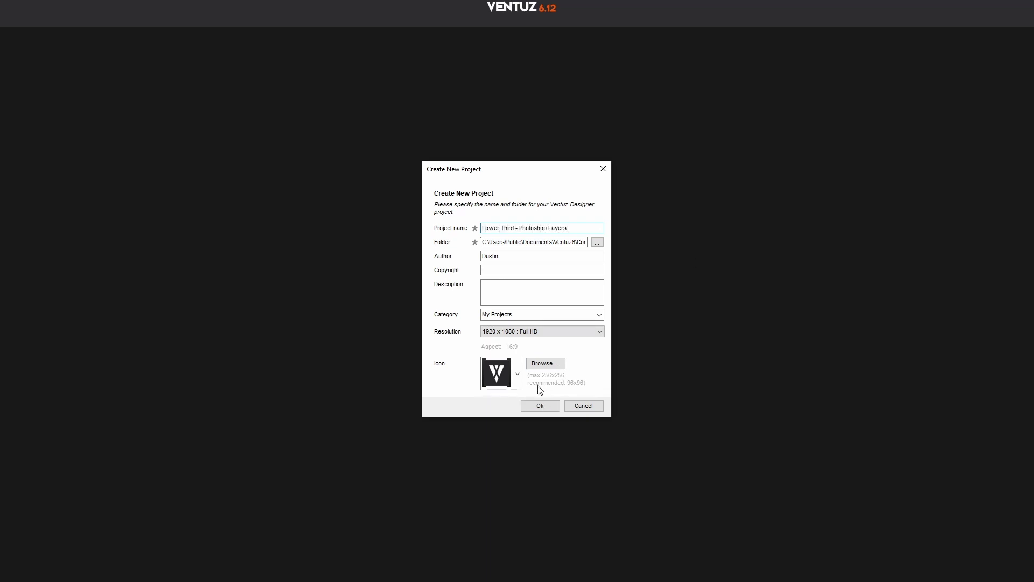
{"action": "left_click", "coordinate": [517, 374]}
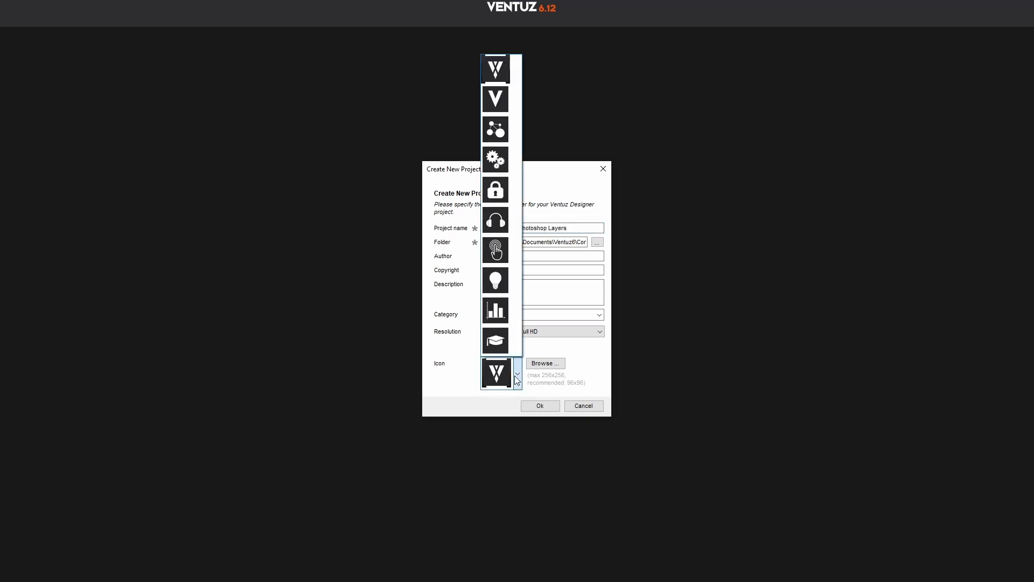
{"action": "left_click", "coordinate": [501, 347]}
{"action": "left_click", "coordinate": [555, 410]}
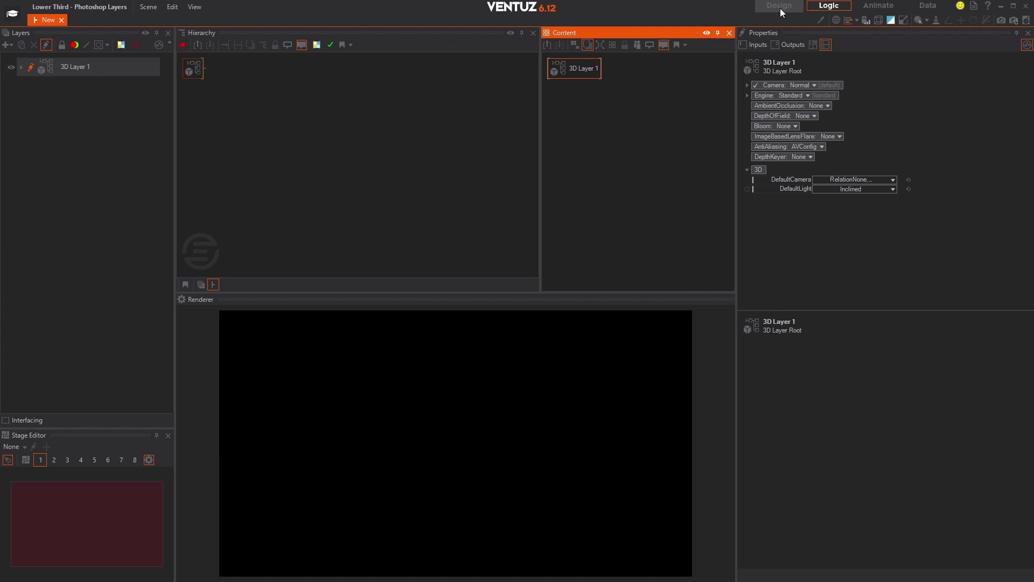
- Switch to the Animate layout and close the Hierarchy and Content panels
{"action": "left_click", "coordinate": [863, 6]}
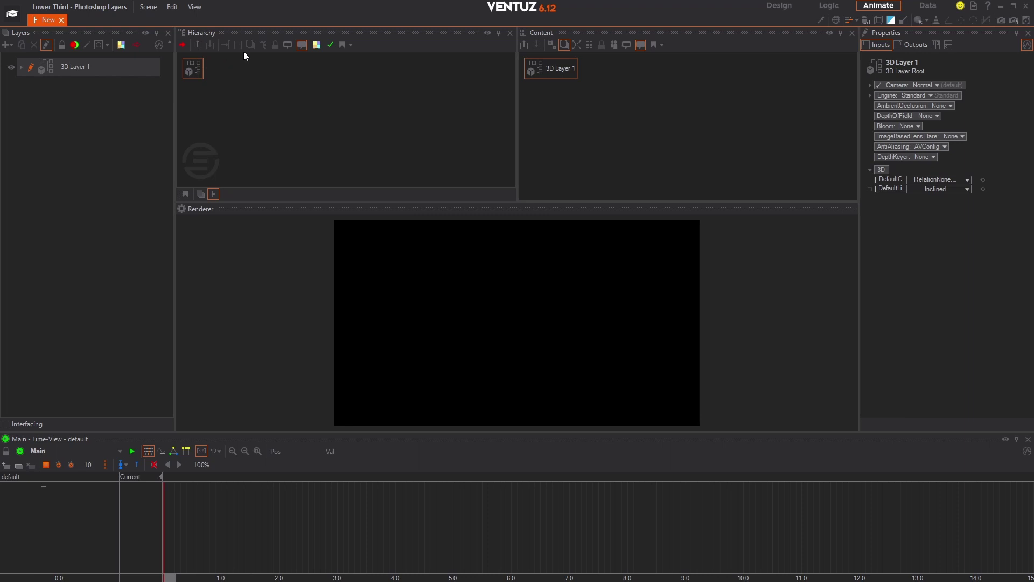
{"action": "left_click", "coordinate": [510, 33]}
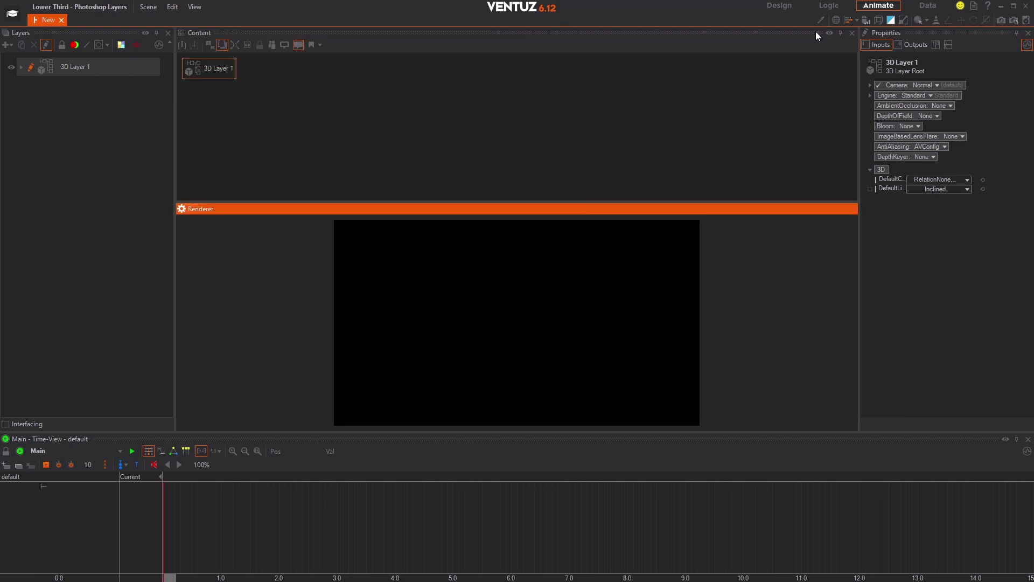
{"action": "left_click", "coordinate": [852, 33]}
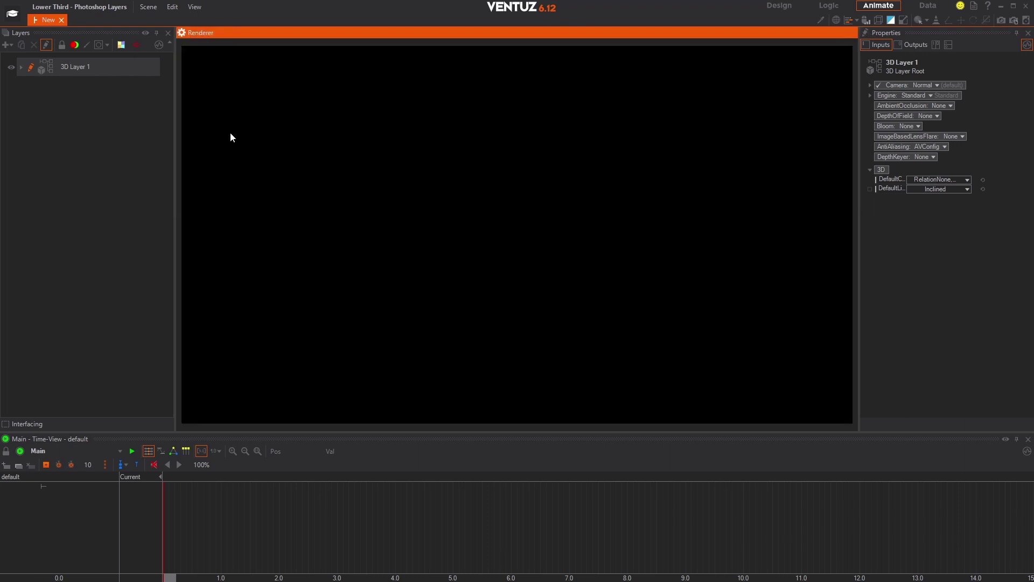
- Delete the default 3D Layer 1 and confirm the removal
{"action": "left_click", "coordinate": [112, 73]}
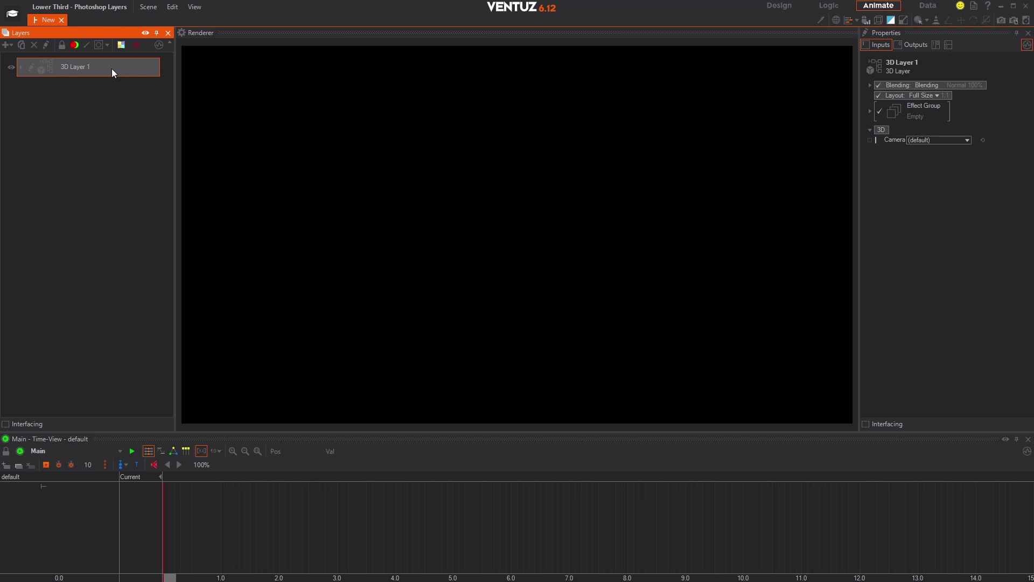
{"action": "key", "text": "Delete"}
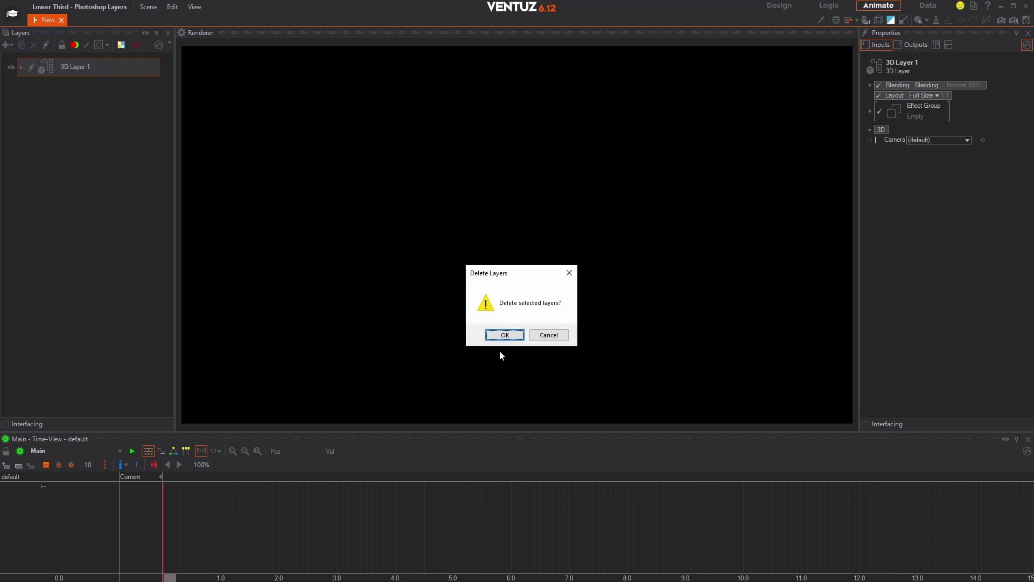
{"action": "left_click", "coordinate": [505, 335]}
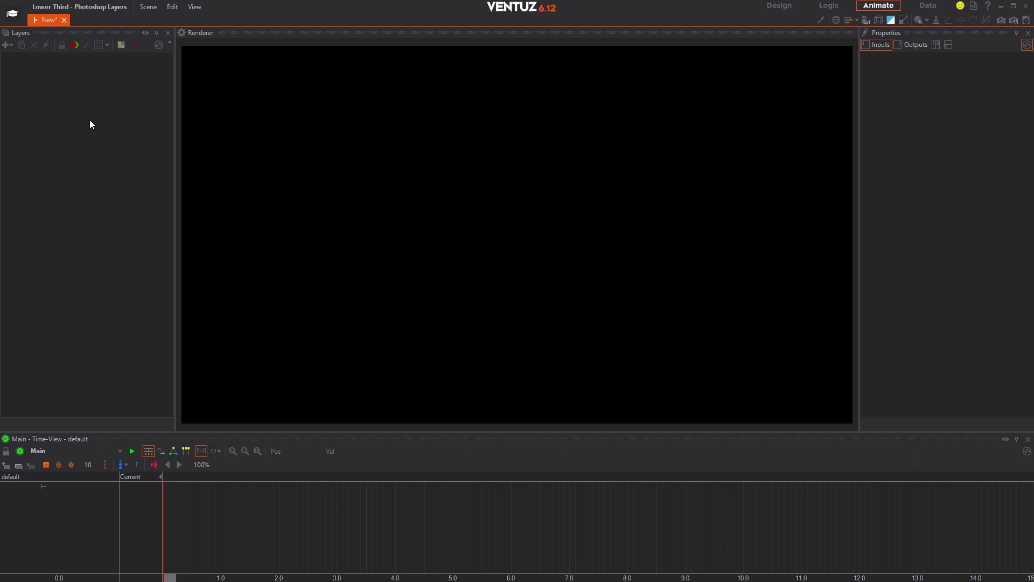
- Add a Photoshop Import layer and expand its properties
{"action": "left_click", "coordinate": [13, 45]}
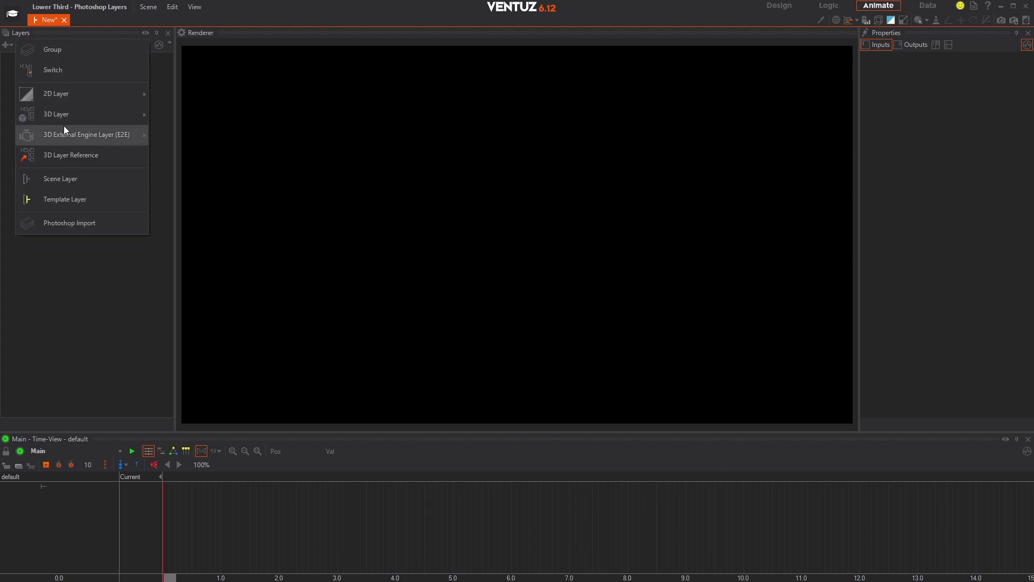
{"action": "left_click", "coordinate": [100, 223]}
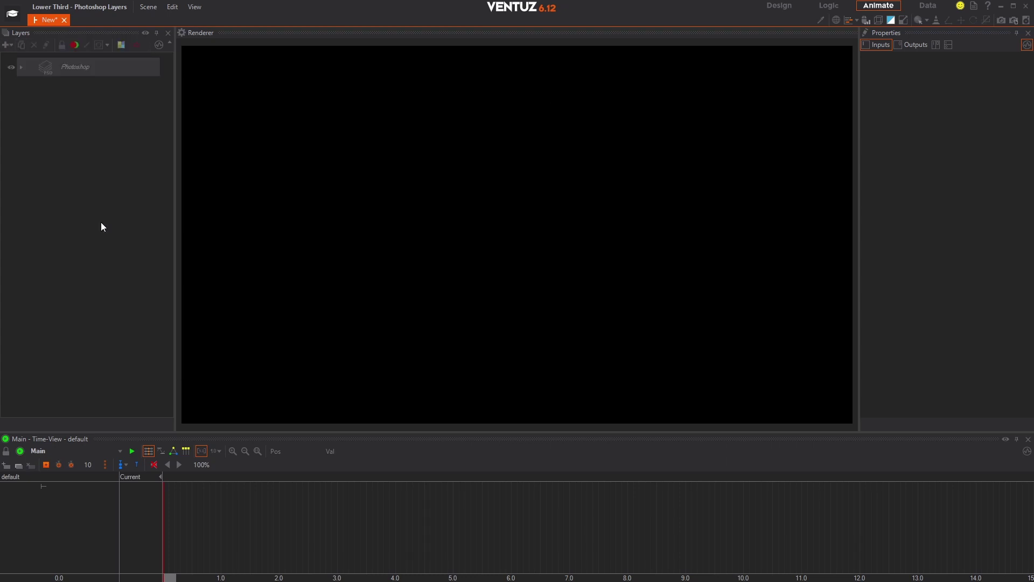
{"action": "left_click", "coordinate": [122, 68]}
{"action": "left_click", "coordinate": [21, 68]}
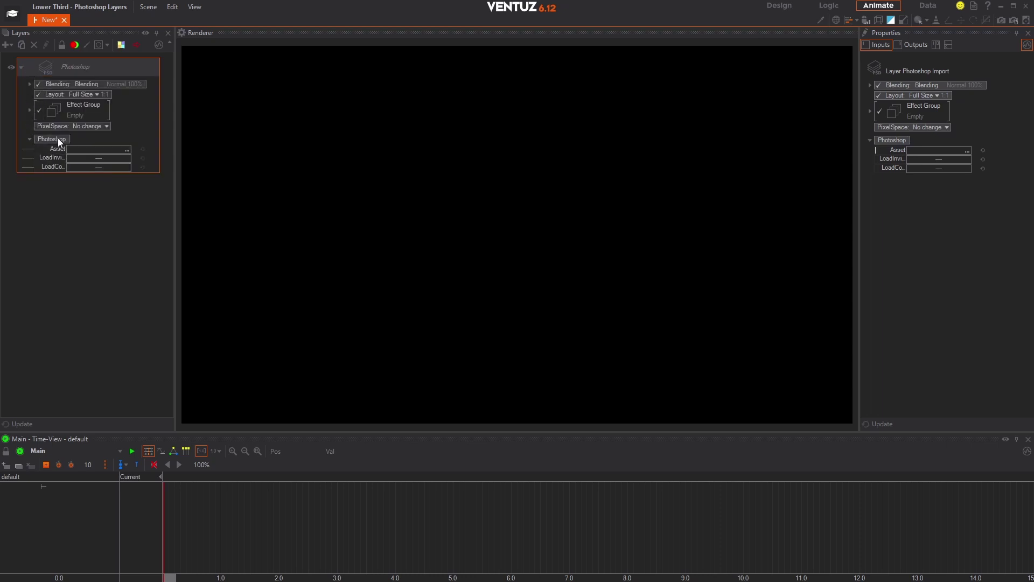
- Load VentuzLowerThirdTemplate.psd as the layer's asset, then delete the imported layers
{"action": "left_click", "coordinate": [129, 153]}
{"action": "left_click_drag", "start_coordinate": [719, 218], "coordinate": [492, 115]}
{"action": "left_click", "coordinate": [715, 259]}
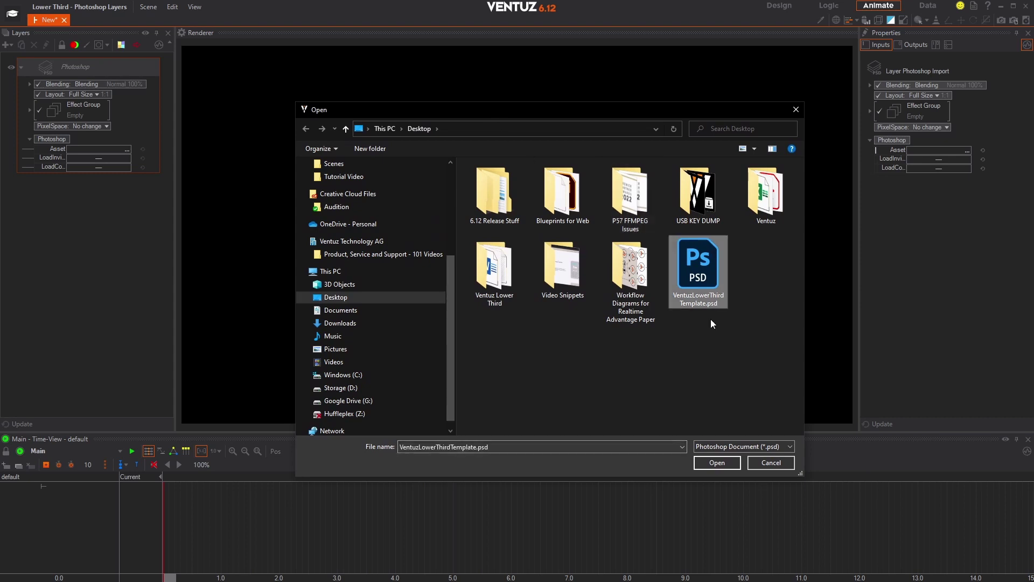
{"action": "left_click", "coordinate": [717, 463]}
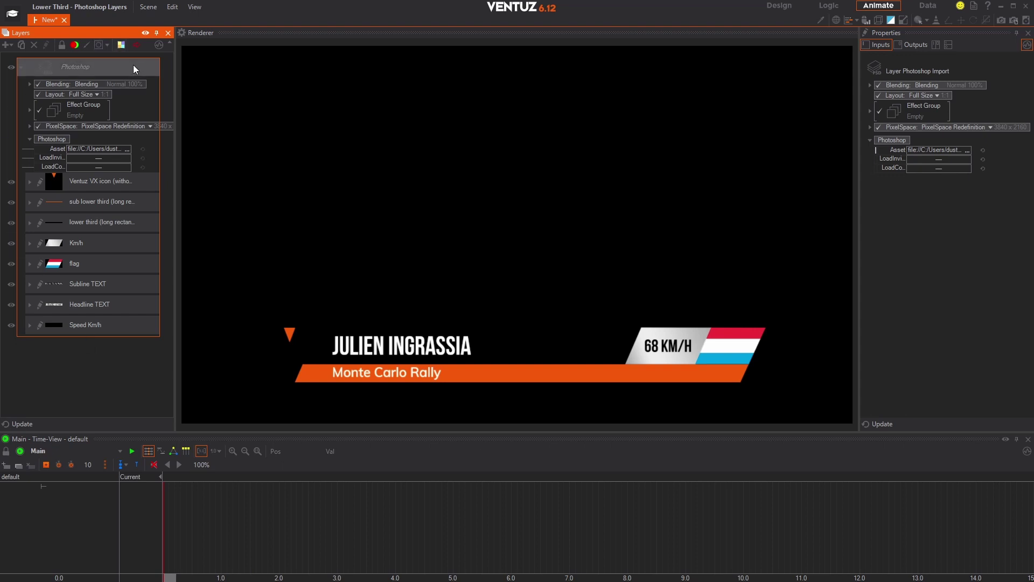
{"action": "key", "text": "Delete"}
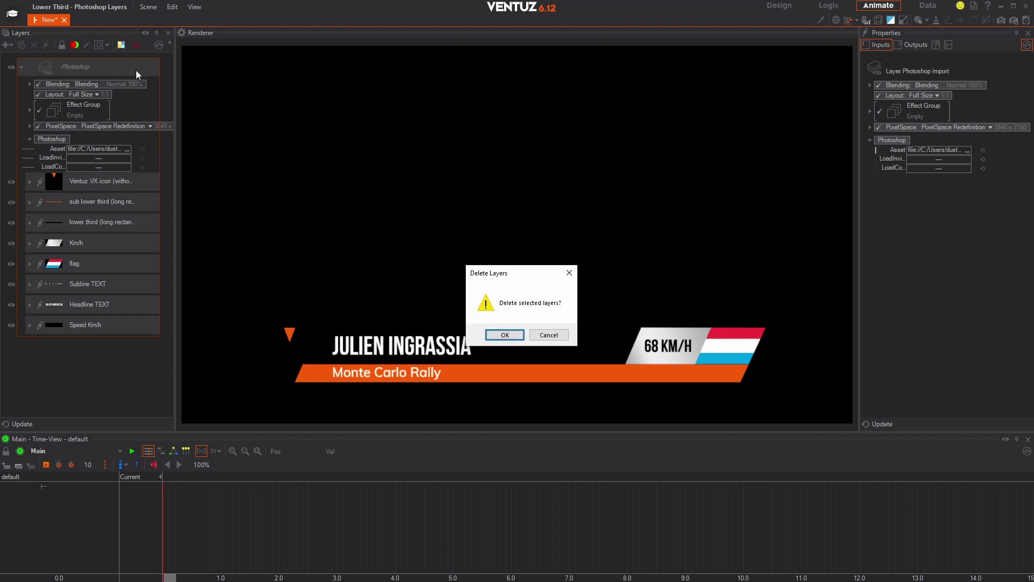
- Confirm the deletion and drag the PSD from File Explorer onto the Photoshop layer
{"action": "left_click", "coordinate": [504, 334]}
{"action": "left_click_drag", "start_coordinate": [1033, 96], "coordinate": [616, 97]}
{"action": "left_click_drag", "start_coordinate": [514, 286], "coordinate": [104, 200]}
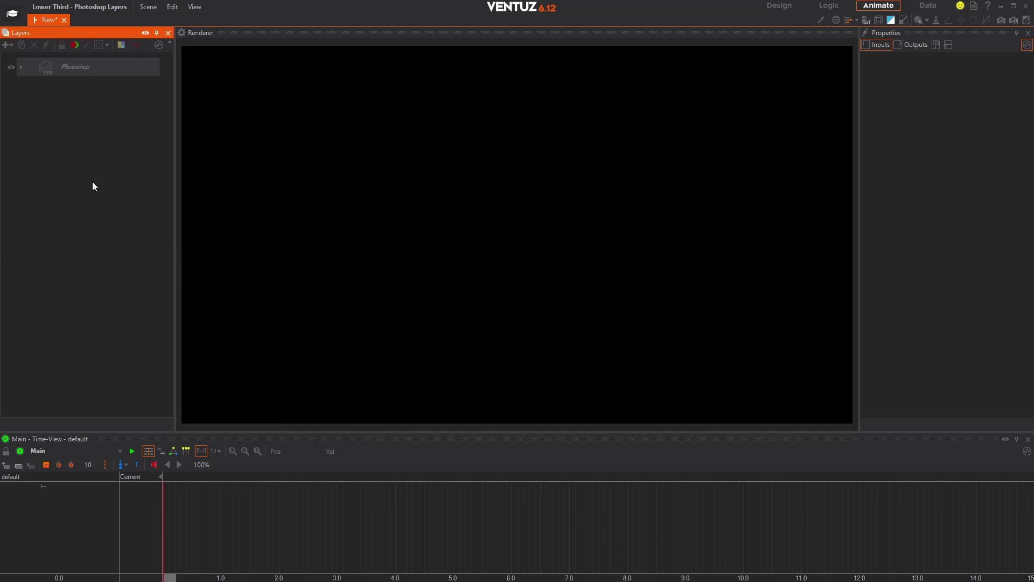
- Set the Photoshop layer's Layout to Full Size
{"action": "left_click", "coordinate": [21, 67]}
{"action": "left_click", "coordinate": [91, 94]}
{"action": "left_click", "coordinate": [92, 104]}
- Open the project folder, find the PSD in Images, then close File Explorer
{"action": "left_click", "coordinate": [123, 9]}
{"action": "left_click", "coordinate": [123, 9]}
{"action": "left_click", "coordinate": [123, 9]}
{"action": "left_click", "coordinate": [121, 46]}
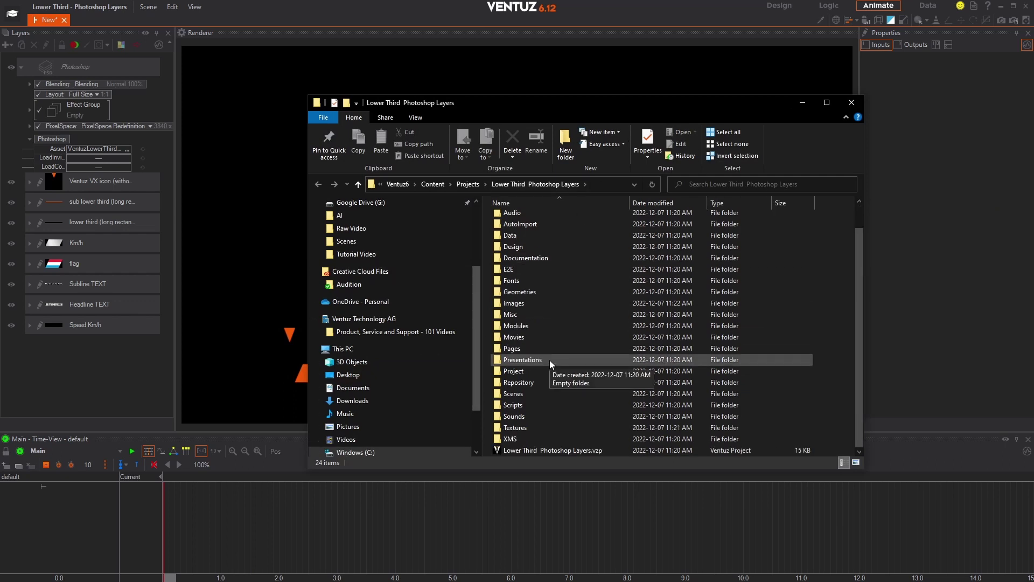
{"action": "double_click", "coordinate": [518, 303]}
{"action": "left_click", "coordinate": [531, 236]}
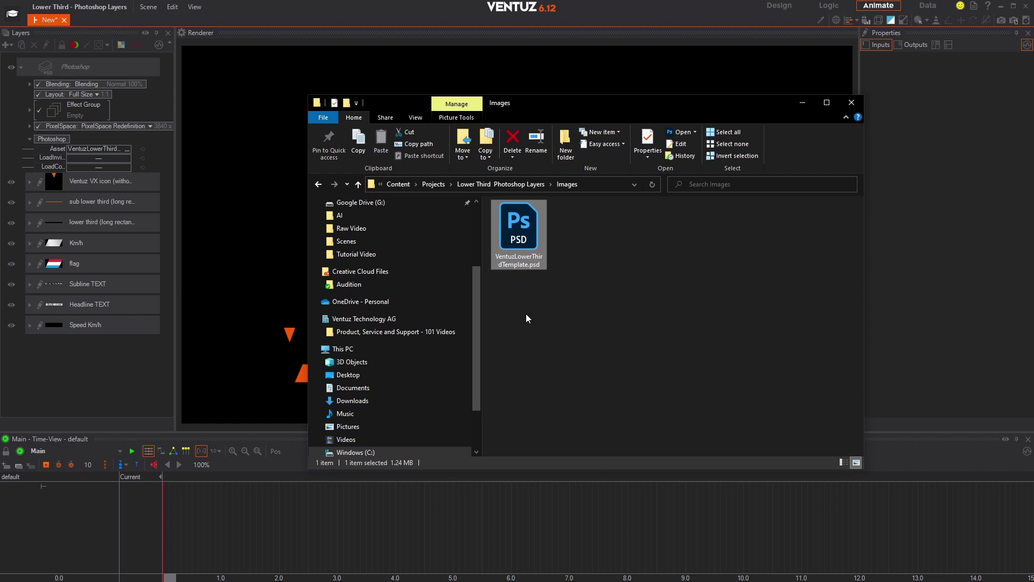
{"action": "left_click", "coordinate": [851, 102]}
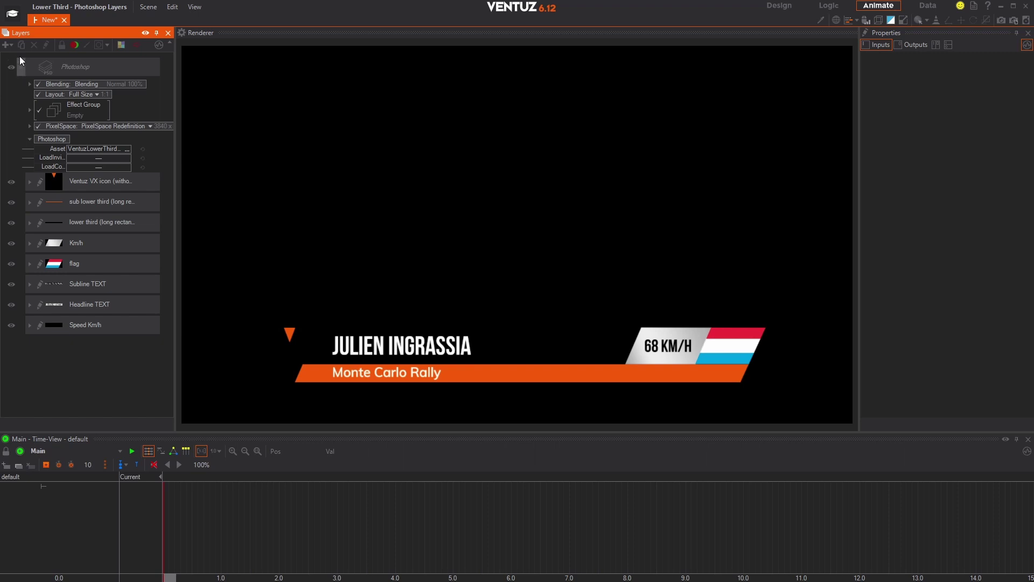
- Add a 2D Color layer and move it to the top of the layer list
{"action": "left_click", "coordinate": [7, 44]}
{"action": "mouse_move", "coordinate": [110, 95]}
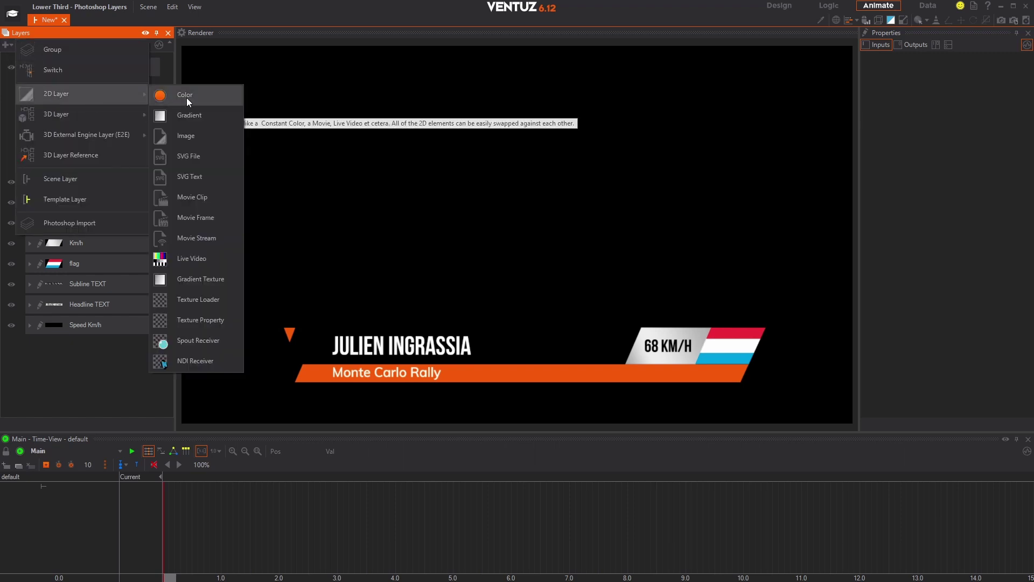
{"action": "left_click", "coordinate": [201, 99]}
{"action": "left_click", "coordinate": [127, 350]}
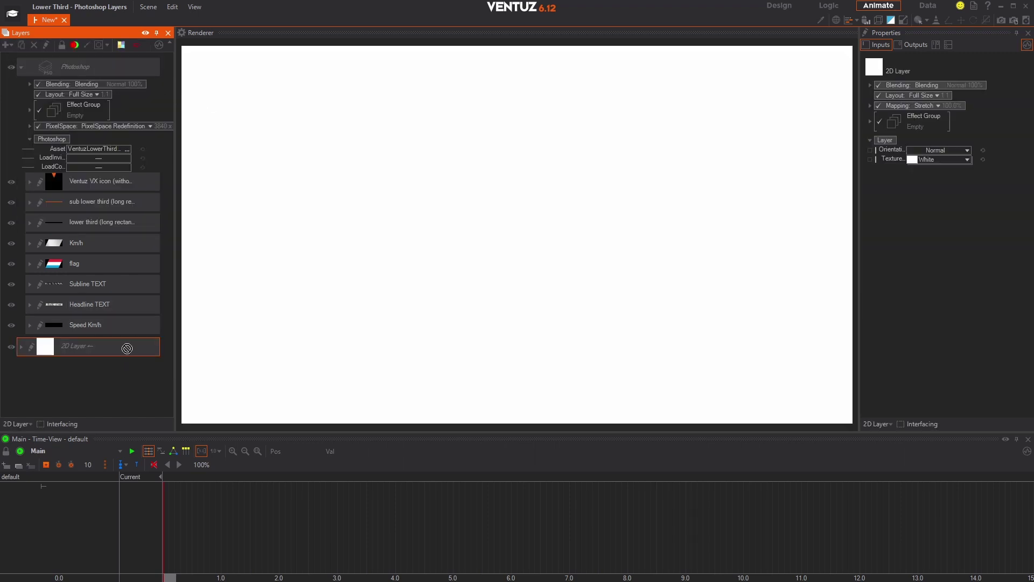
{"action": "left_click", "coordinate": [135, 49]}
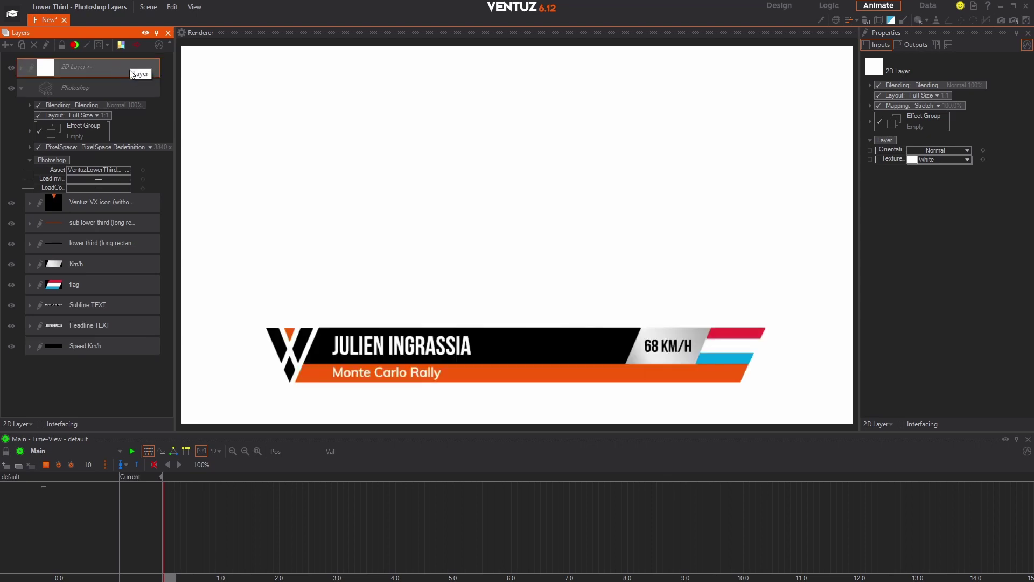
- Eyedrop a dark grey (66, 66, 68) Texture colour for the background layer
{"action": "left_click", "coordinate": [910, 208]}
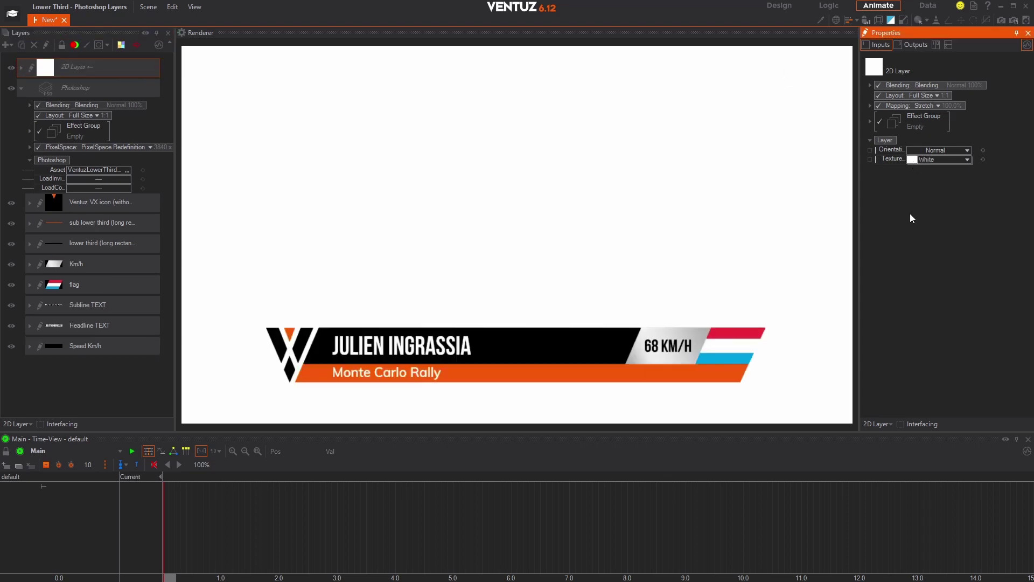
{"action": "left_click_drag", "start_coordinate": [915, 162], "coordinate": [946, 88]}
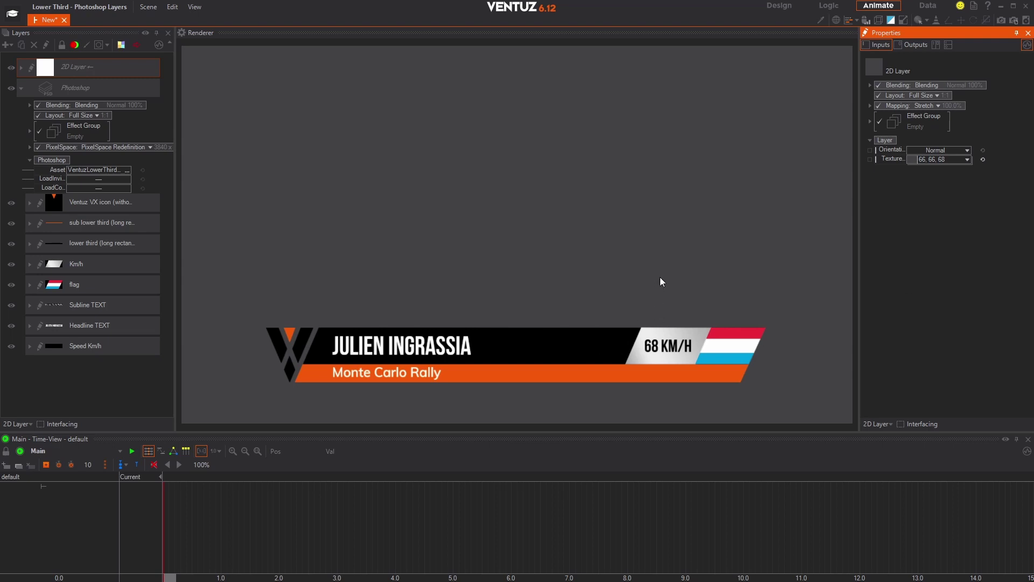
{"action": "left_click", "coordinate": [592, 243]}
- Hide the VX icon, sub lower third, Km/h, flag, Subline TEXT and Headline TEXT layers
{"action": "left_click", "coordinate": [11, 204]}
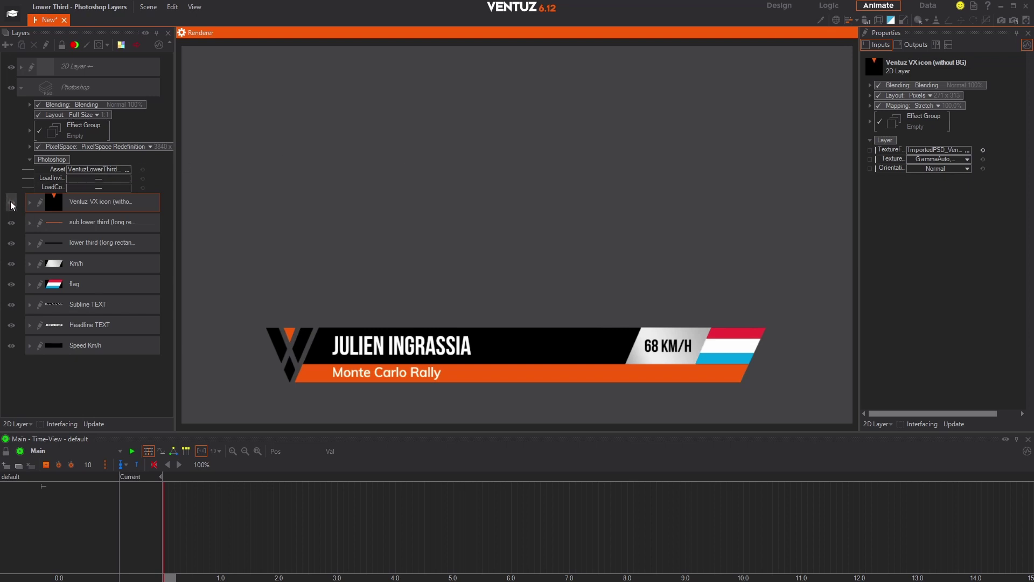
{"action": "left_click", "coordinate": [11, 203]}
{"action": "left_click", "coordinate": [11, 222]}
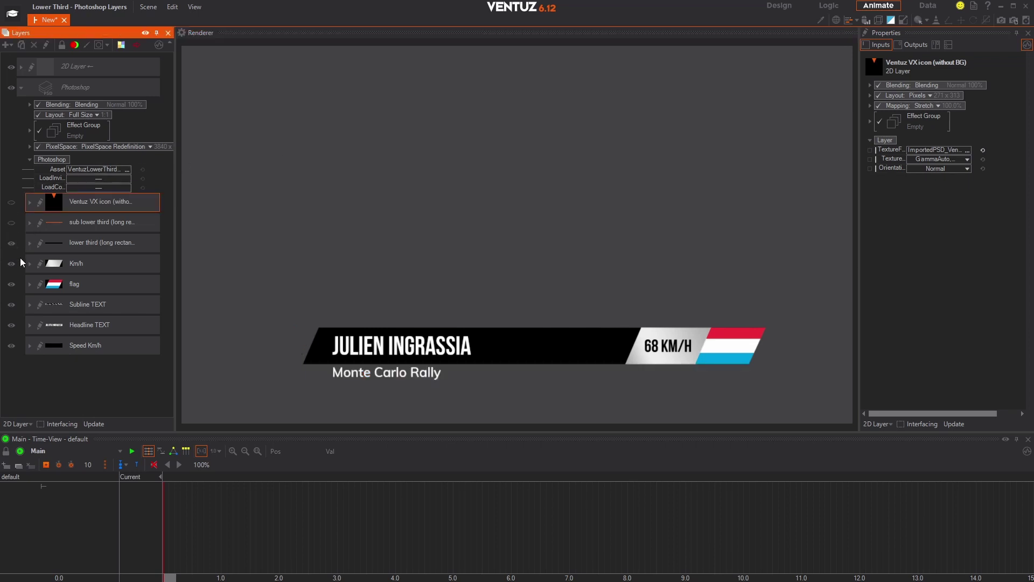
{"action": "left_click", "coordinate": [11, 263]}
{"action": "left_click", "coordinate": [11, 284]}
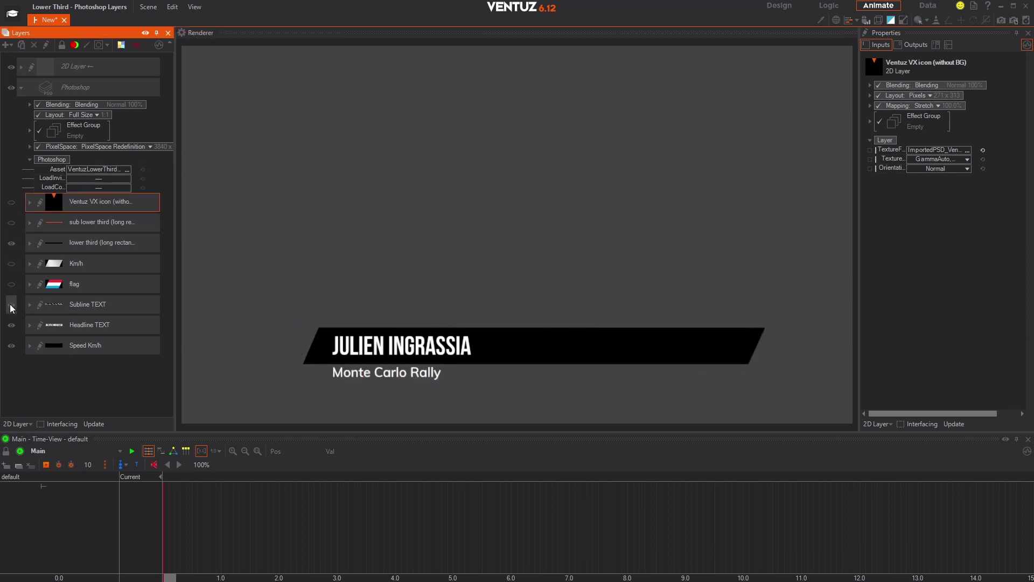
{"action": "left_click", "coordinate": [10, 305]}
{"action": "left_click", "coordinate": [11, 327]}
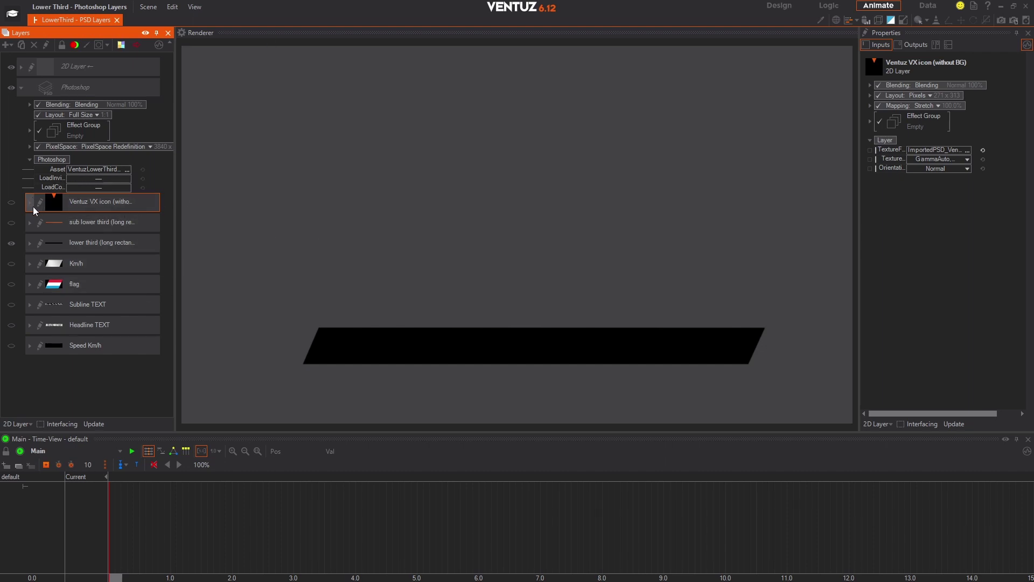
- Add a Distortion effect to the long rectangle's Effect Group and widen the Layers panel
{"action": "left_click", "coordinate": [30, 243]}
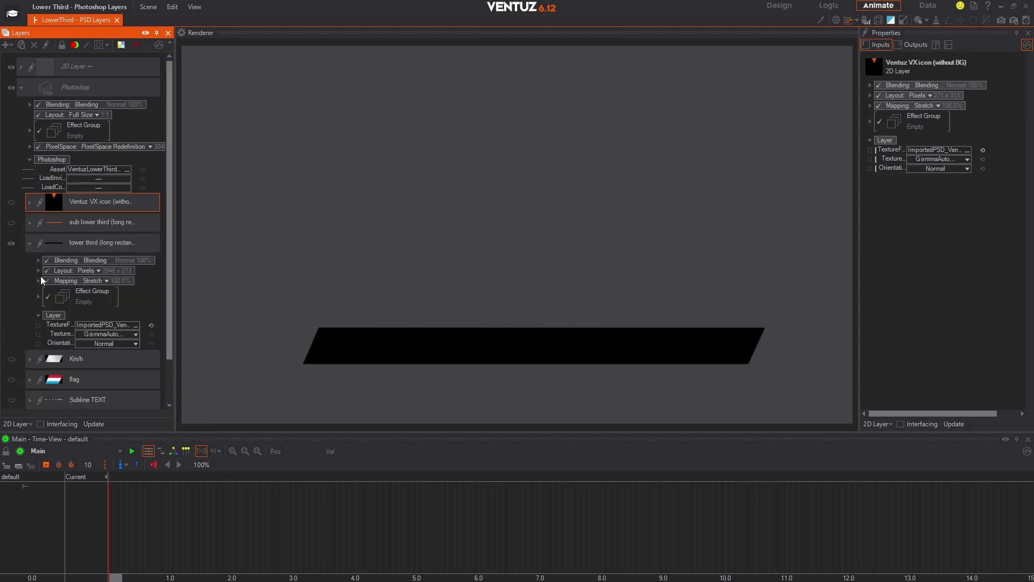
{"action": "left_click", "coordinate": [38, 299]}
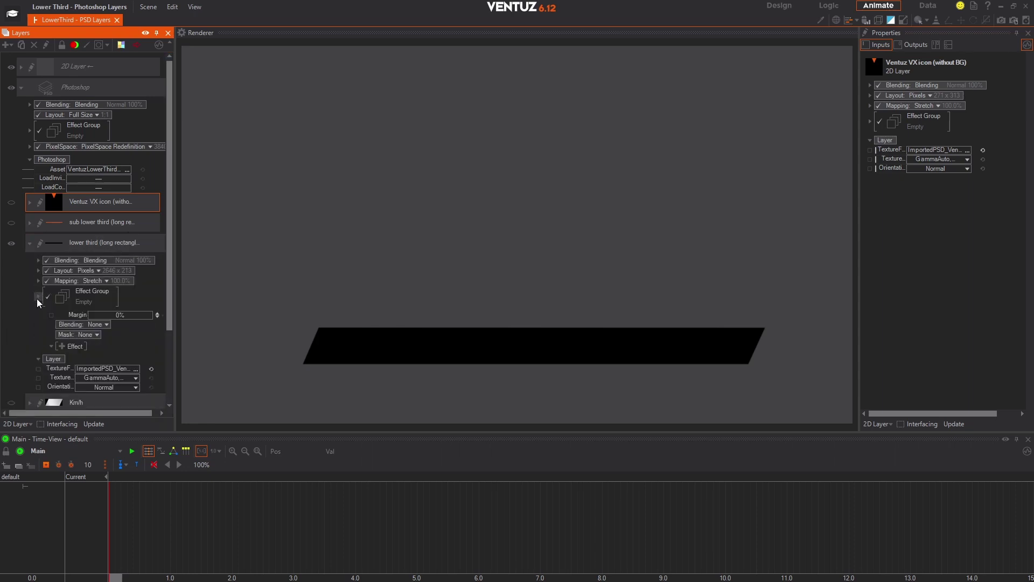
{"action": "scroll", "coordinate": [54, 310], "scroll_direction": "down", "scroll_amount": 1}
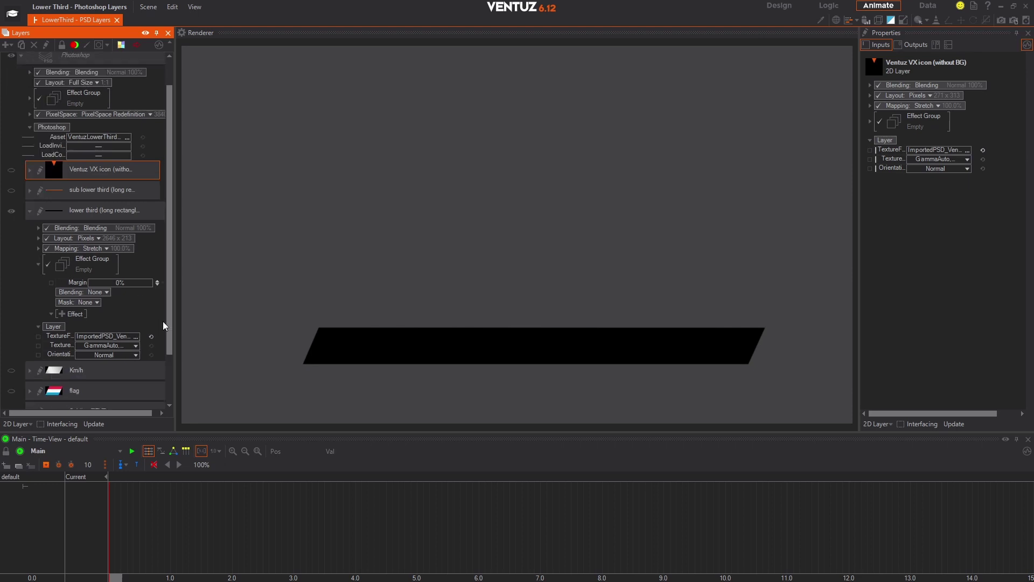
{"action": "left_click", "coordinate": [62, 314]}
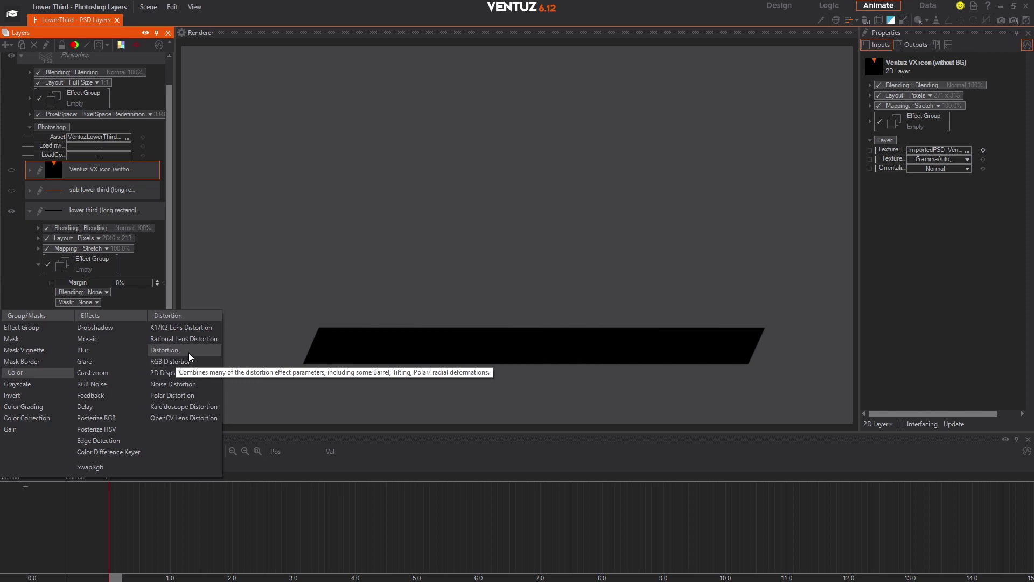
{"action": "left_click", "coordinate": [204, 356]}
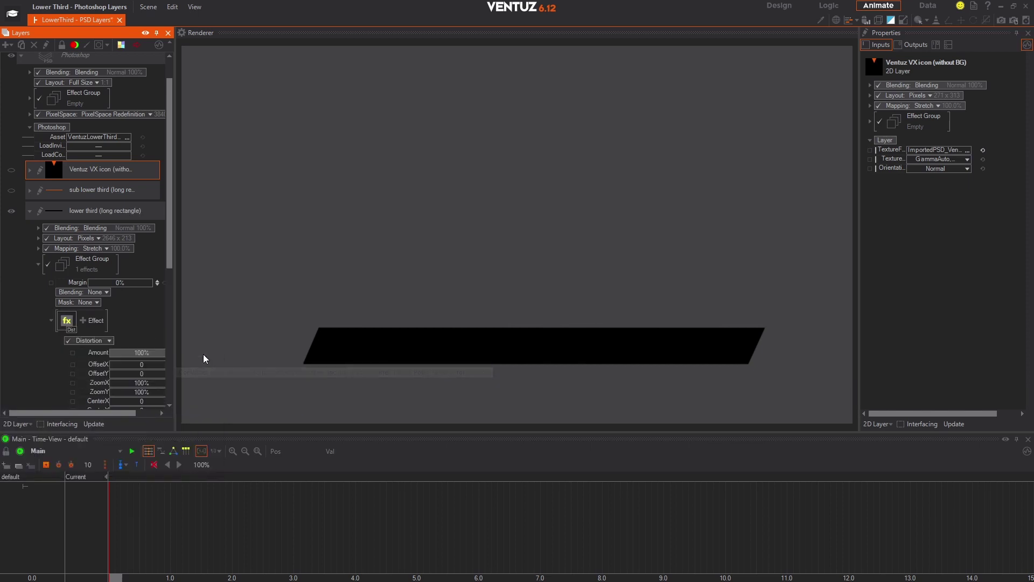
{"action": "scroll", "coordinate": [154, 316], "scroll_direction": "down", "scroll_amount": 4}
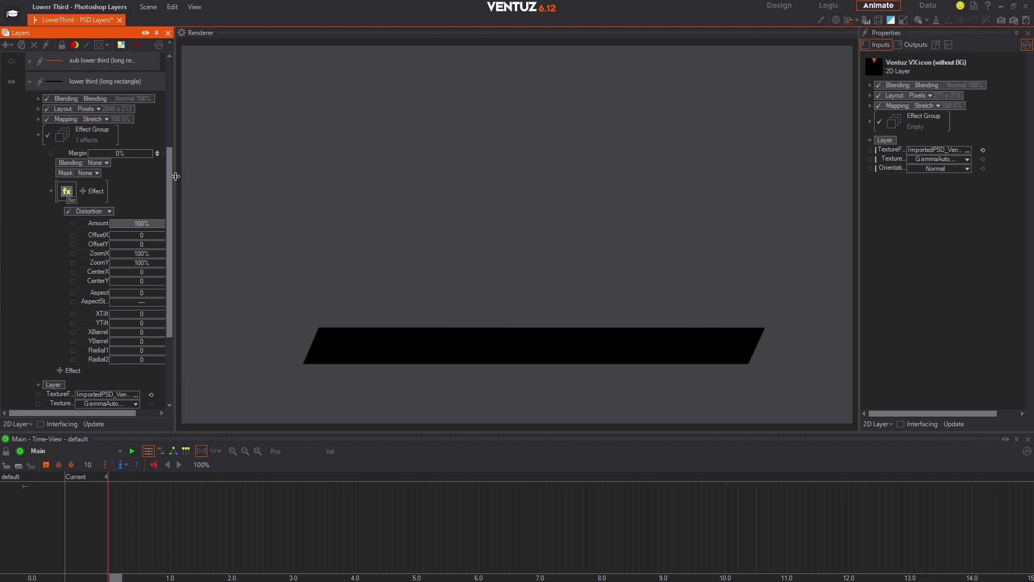
{"action": "left_click_drag", "start_coordinate": [174, 181], "coordinate": [227, 184]}
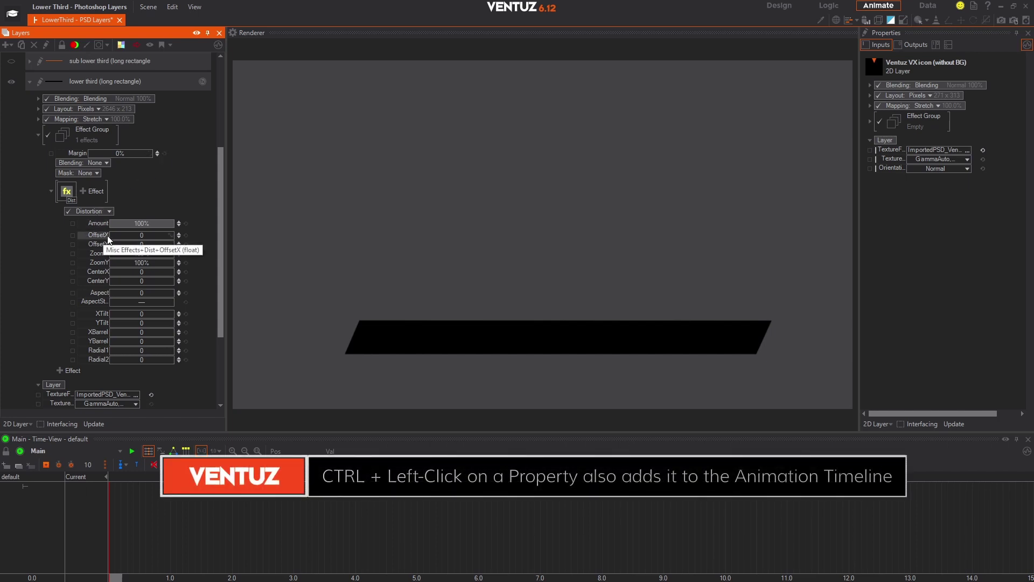
- Drag the Distortion OffsetX property onto the Main timeline and widen the track name column
{"action": "left_click_drag", "start_coordinate": [106, 237], "coordinate": [41, 529]}
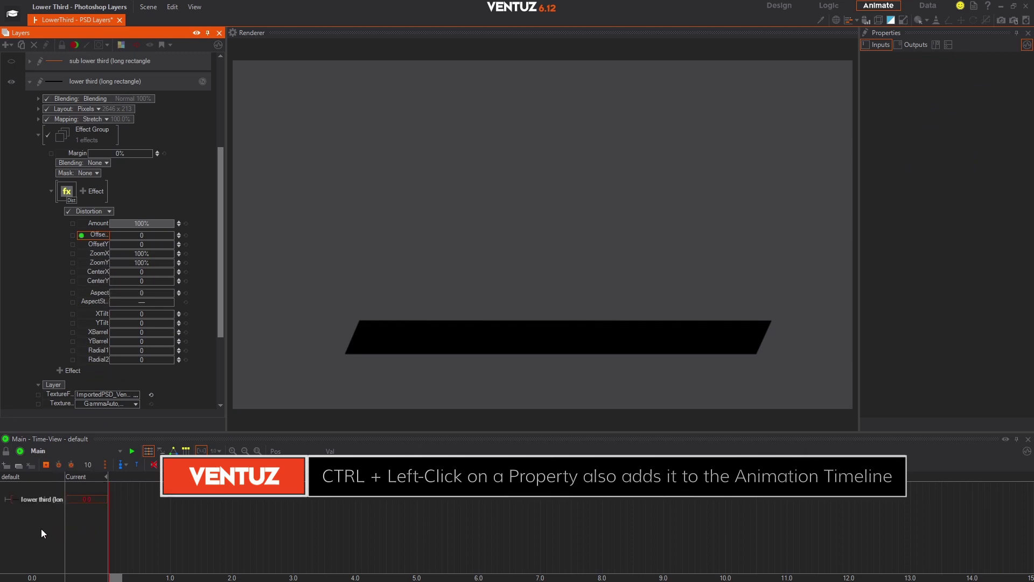
{"action": "left_click_drag", "start_coordinate": [65, 486], "coordinate": [178, 479]}
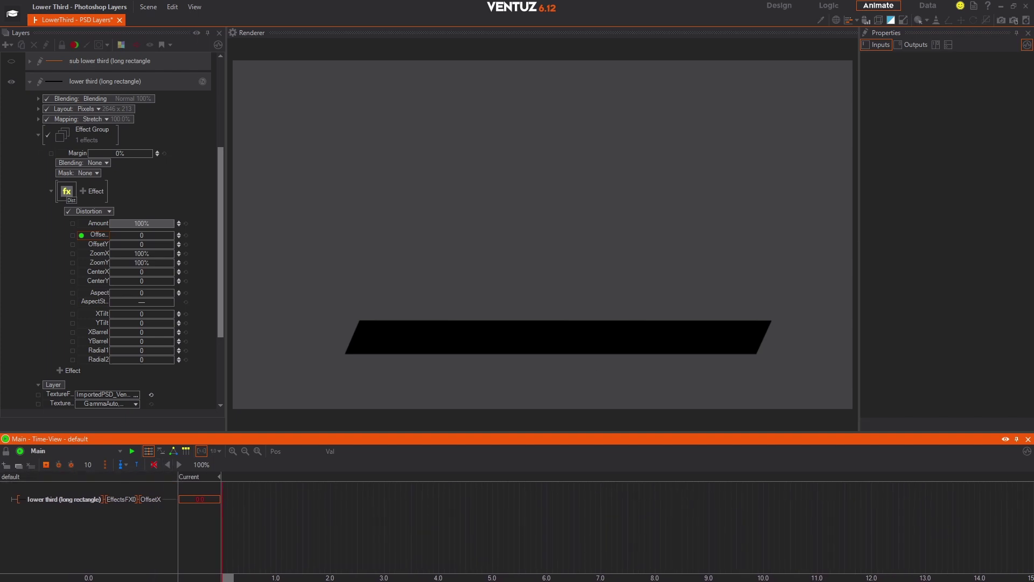
{"action": "left_click", "coordinate": [327, 299]}
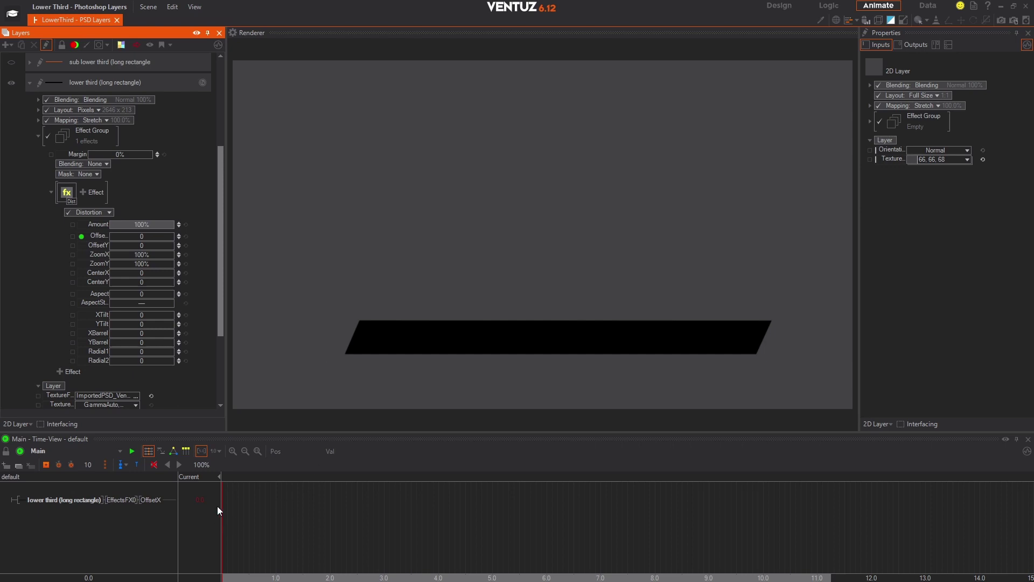
- Create state S1 in the Logic view, chain S1→S2→S3, and return to the S1-S2-S3 timeline
{"action": "left_click", "coordinate": [173, 452]}
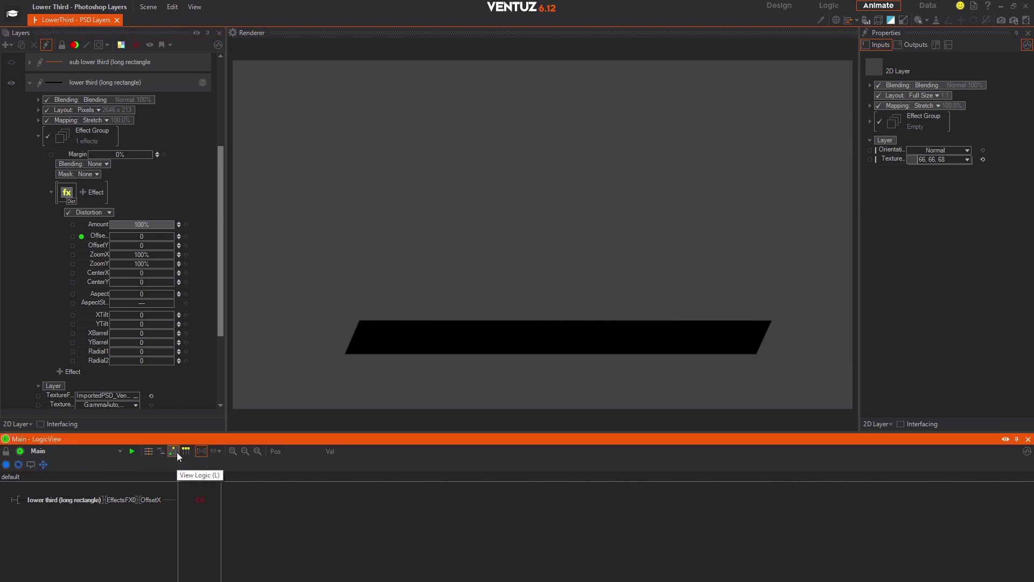
{"action": "double_click", "coordinate": [332, 518]}
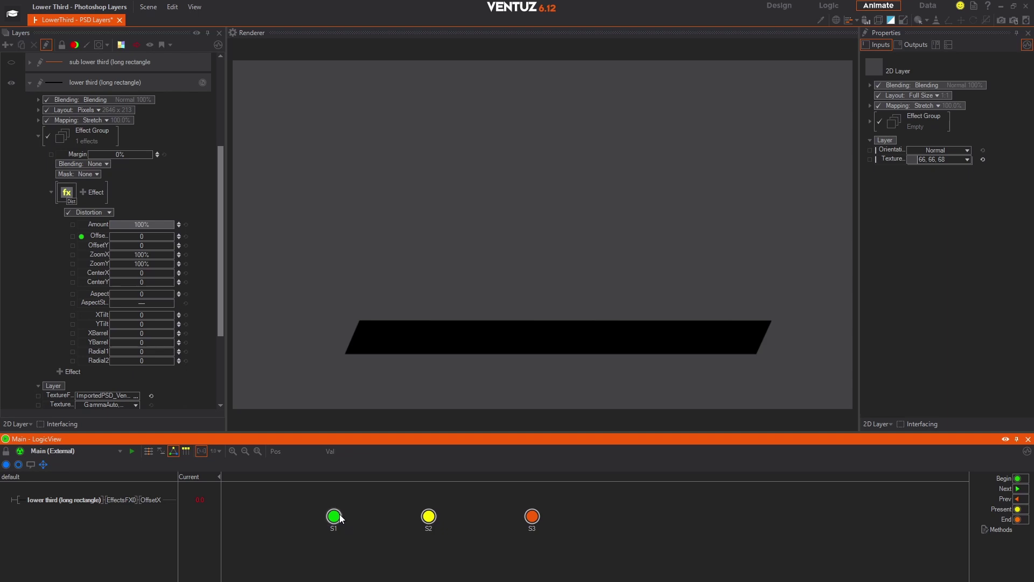
{"action": "left_click_drag", "start_coordinate": [400, 519], "coordinate": [428, 521]}
{"action": "left_click_drag", "start_coordinate": [514, 516], "coordinate": [531, 521]}
{"action": "left_click", "coordinate": [151, 452]}
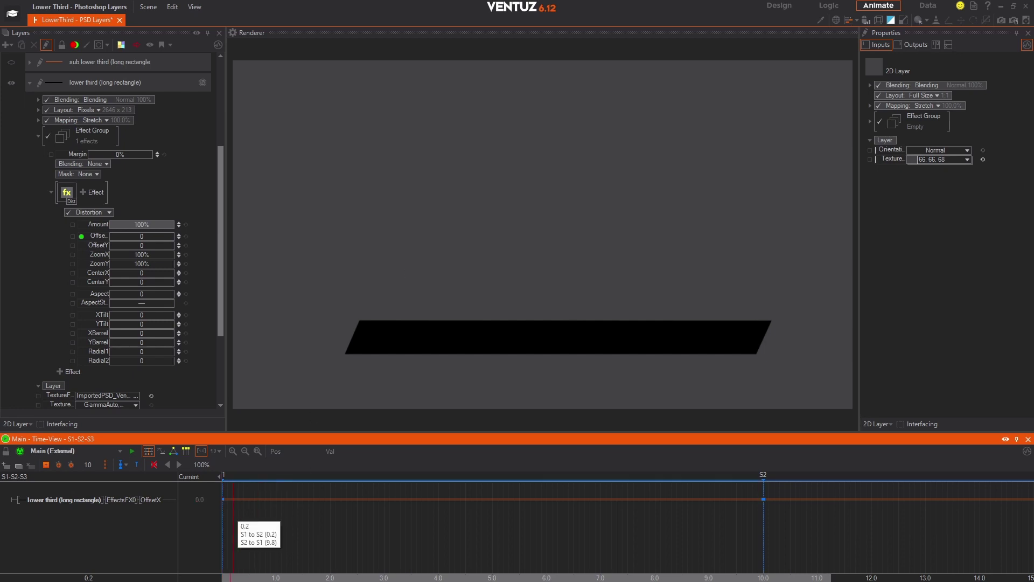
- Key the rectangle's OffsetX to 1 at S1 and S3, scrubbing to preview the slide
{"action": "left_click", "coordinate": [199, 500]}
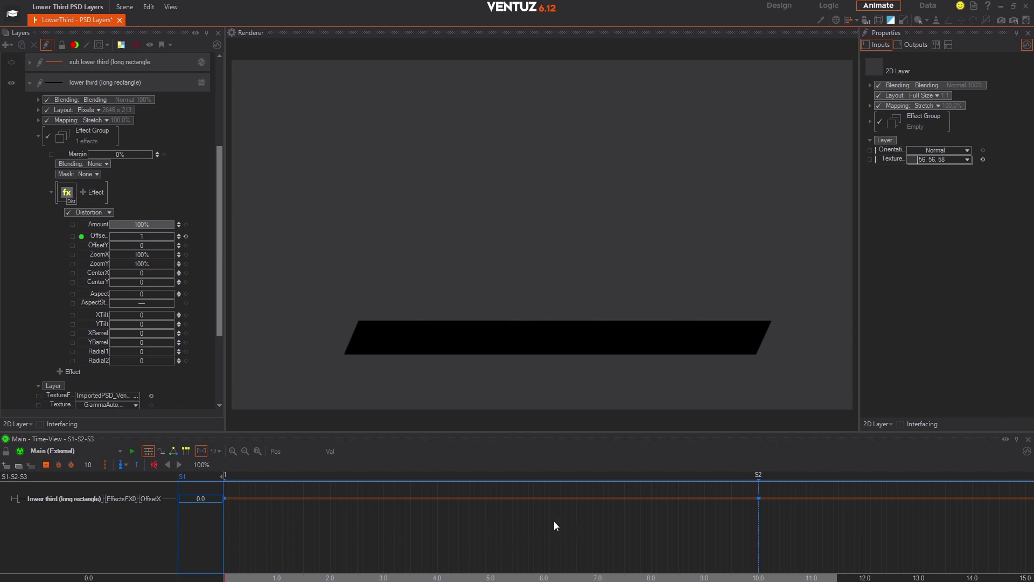
{"action": "scroll", "coordinate": [553, 522], "scroll_direction": "down", "scroll_amount": 3}
{"action": "middle_click_drag", "start_coordinate": [612, 523], "coordinate": [456, 520]}
{"action": "scroll", "coordinate": [502, 518], "scroll_direction": "down", "scroll_amount": 1}
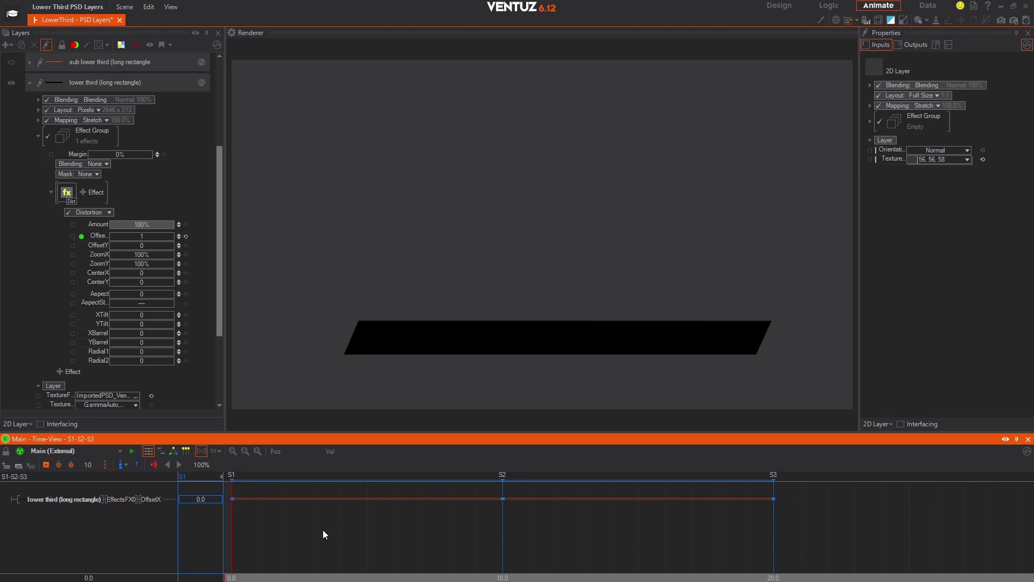
{"action": "left_click", "coordinate": [232, 499]}
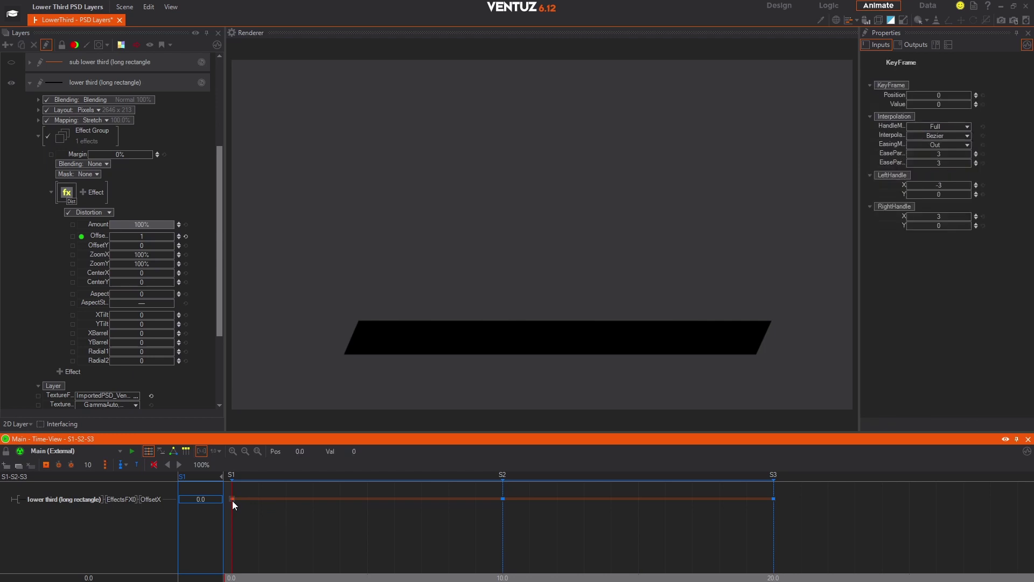
{"action": "left_click", "coordinate": [209, 500]}
{"action": "type", "text": "1"}
{"action": "key", "text": "Return"}
{"action": "left_click_drag", "start_coordinate": [244, 503], "coordinate": [774, 511]}
{"action": "key", "text": "Return"}
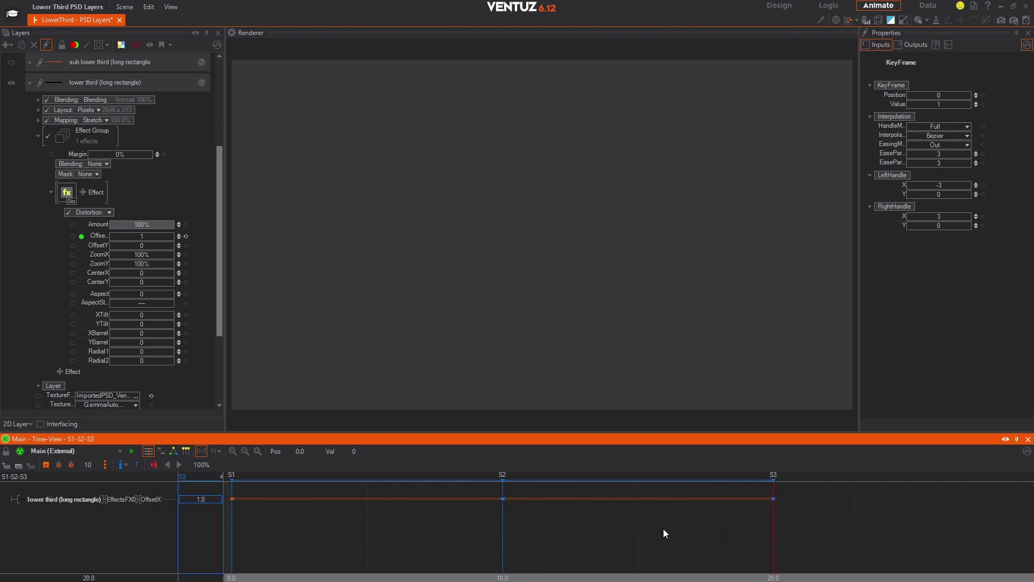
{"action": "left_click_drag", "start_coordinate": [767, 533], "coordinate": [231, 508]}
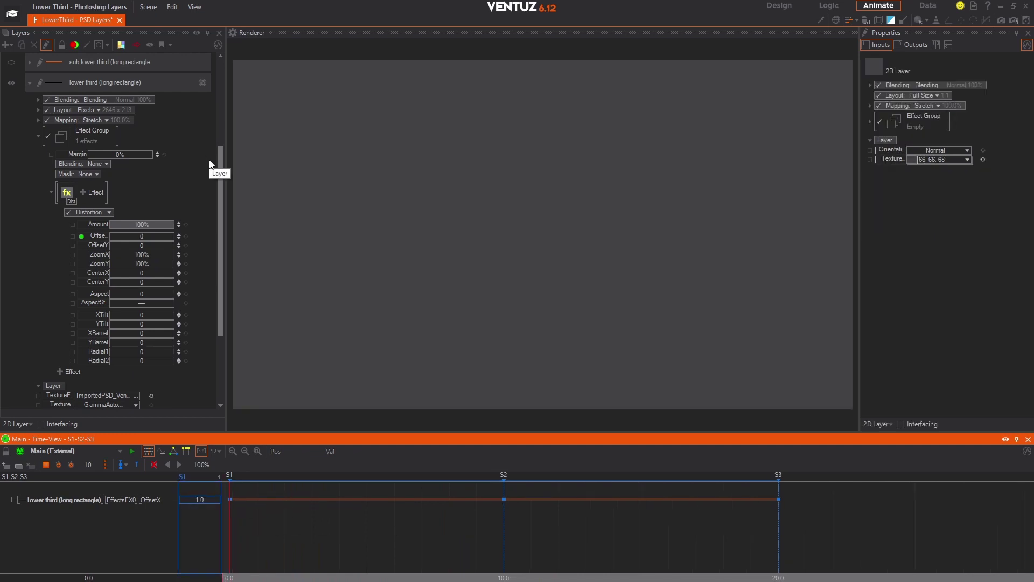
- Add a Distortion effect to the sub lower third layer and put its OffsetX on the timeline
{"action": "left_click", "coordinate": [30, 84]}
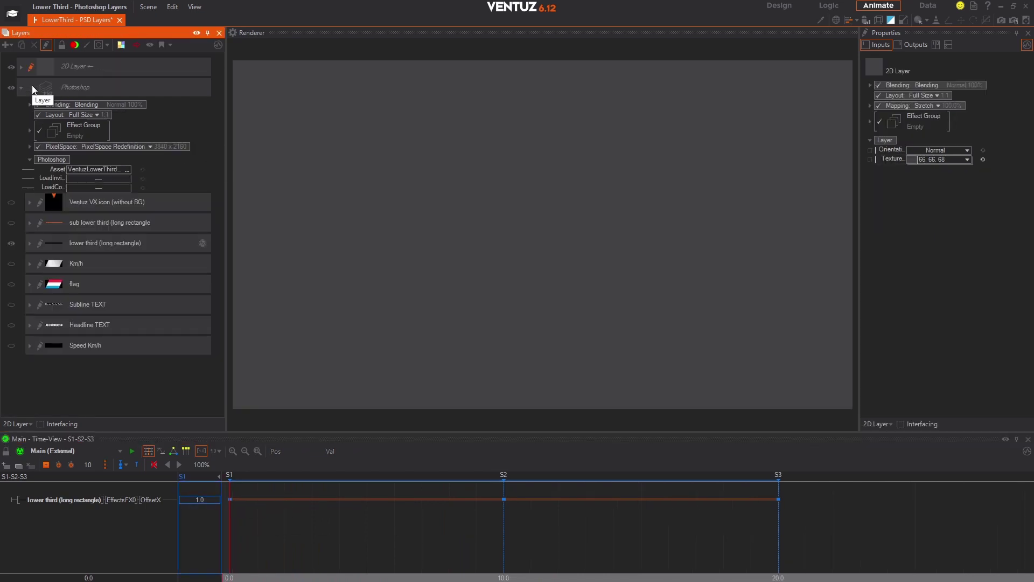
{"action": "left_click", "coordinate": [12, 223]}
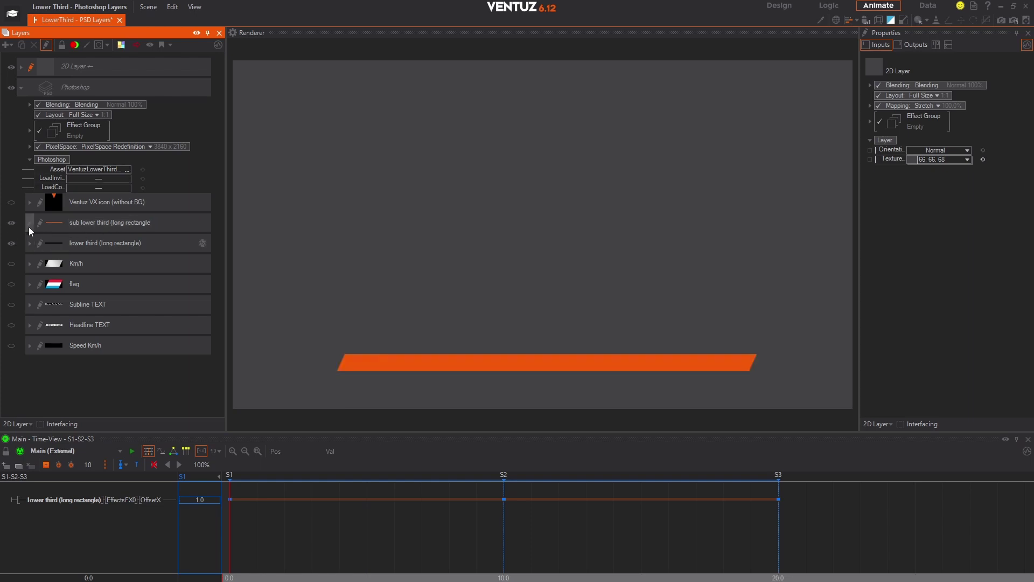
{"action": "left_click", "coordinate": [30, 223]}
{"action": "scroll", "coordinate": [176, 248], "scroll_direction": "down", "scroll_amount": 1}
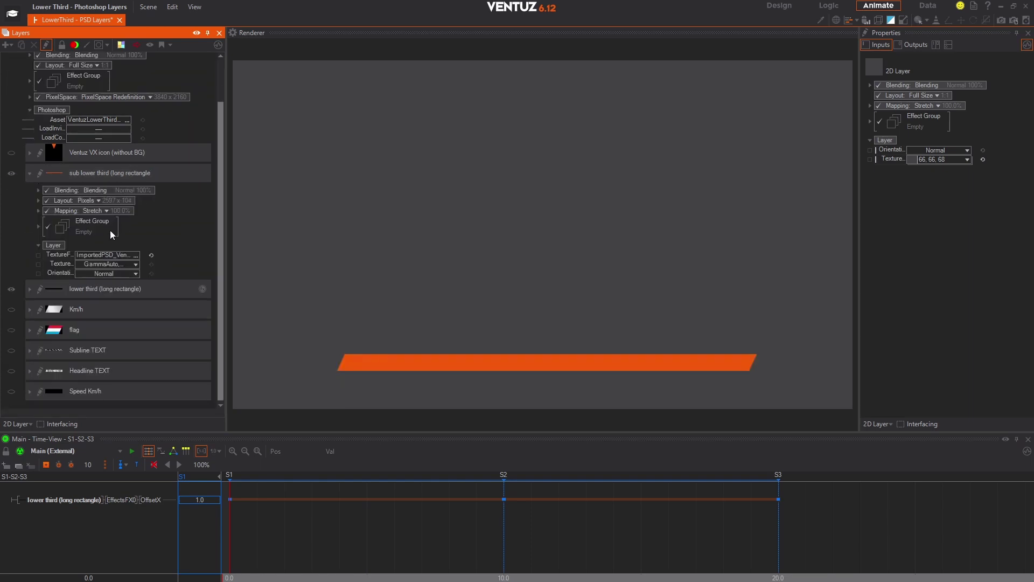
{"action": "left_click", "coordinate": [36, 225]}
{"action": "scroll", "coordinate": [187, 247], "scroll_direction": "down", "scroll_amount": 1}
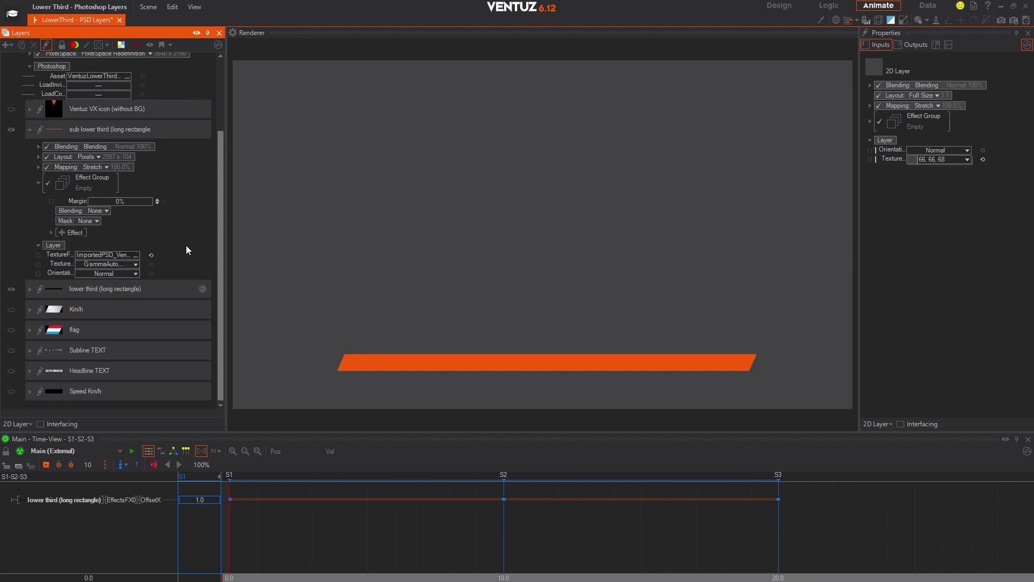
{"action": "left_click", "coordinate": [61, 233]}
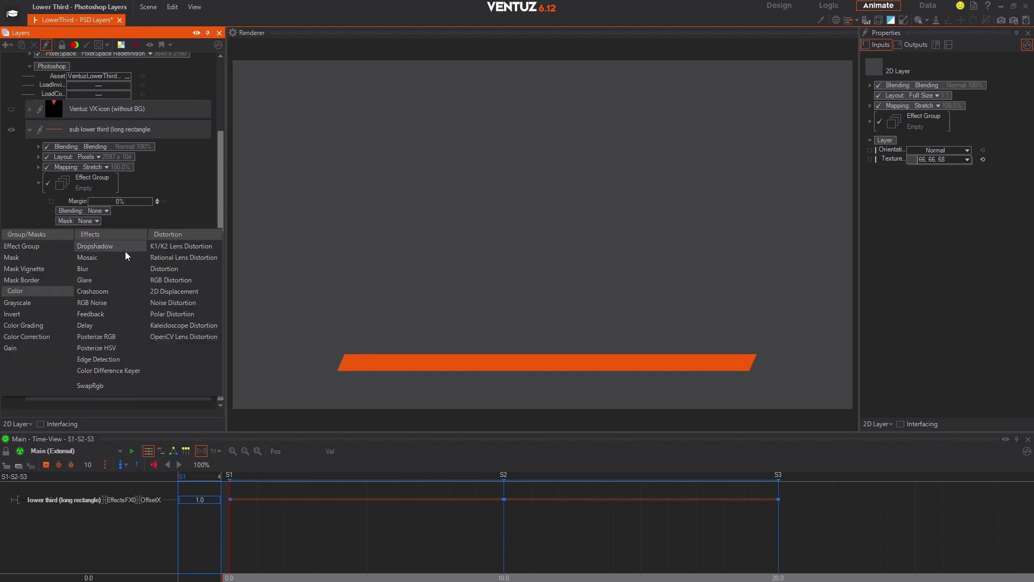
{"action": "left_click", "coordinate": [169, 270]}
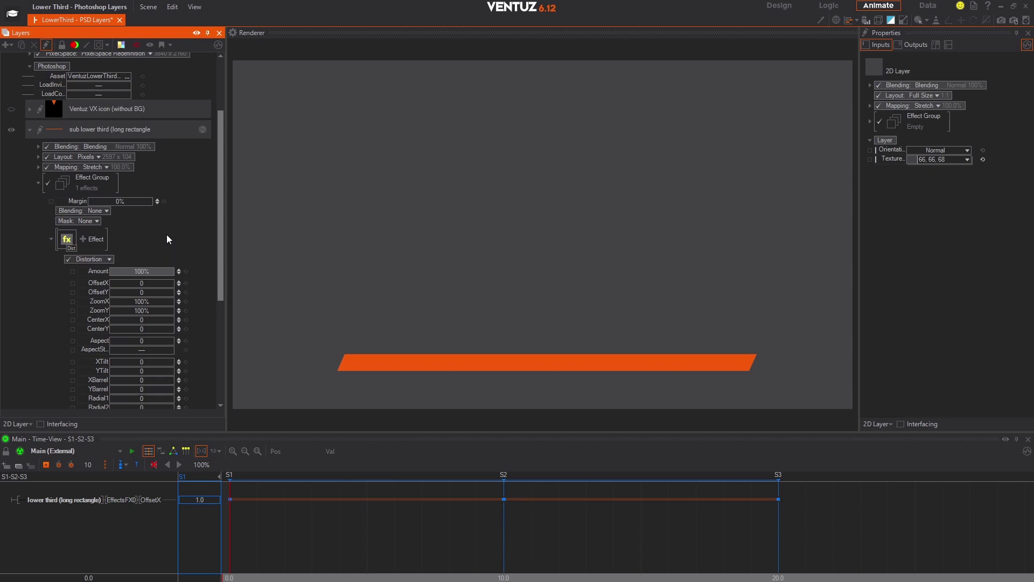
{"action": "scroll", "coordinate": [166, 233], "scroll_direction": "down", "scroll_amount": 3}
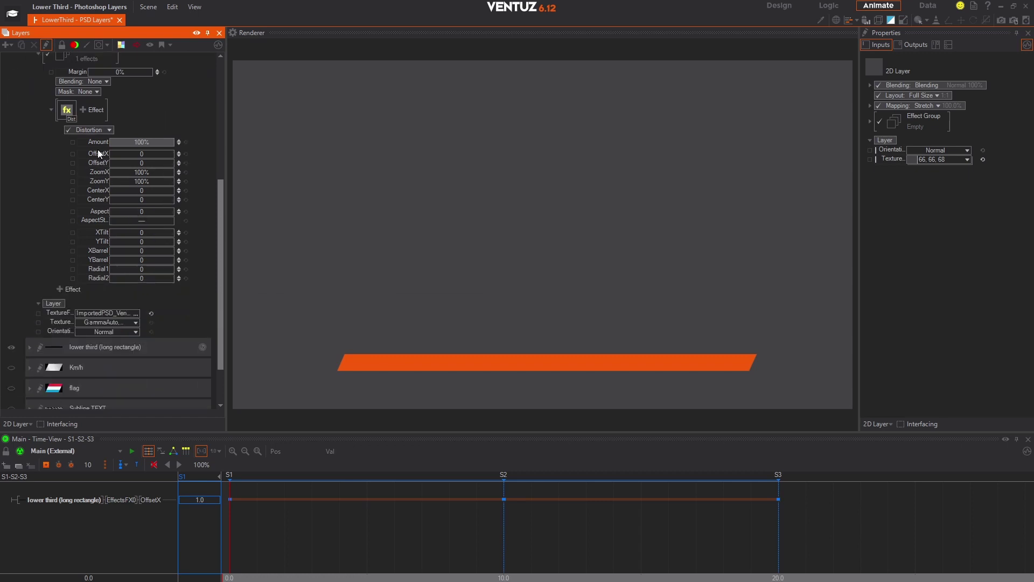
{"action": "left_click_drag", "start_coordinate": [101, 154], "coordinate": [81, 539]}
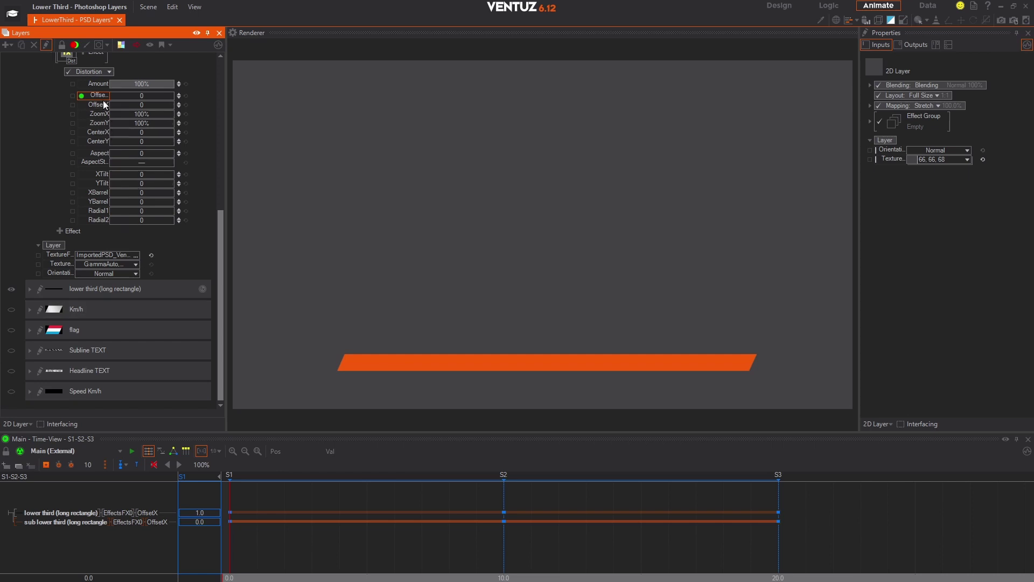
- Add the sub lower third's OffsetY as a track and key its OffsetX to 0.015
{"action": "left_click_drag", "start_coordinate": [102, 107], "coordinate": [108, 534]}
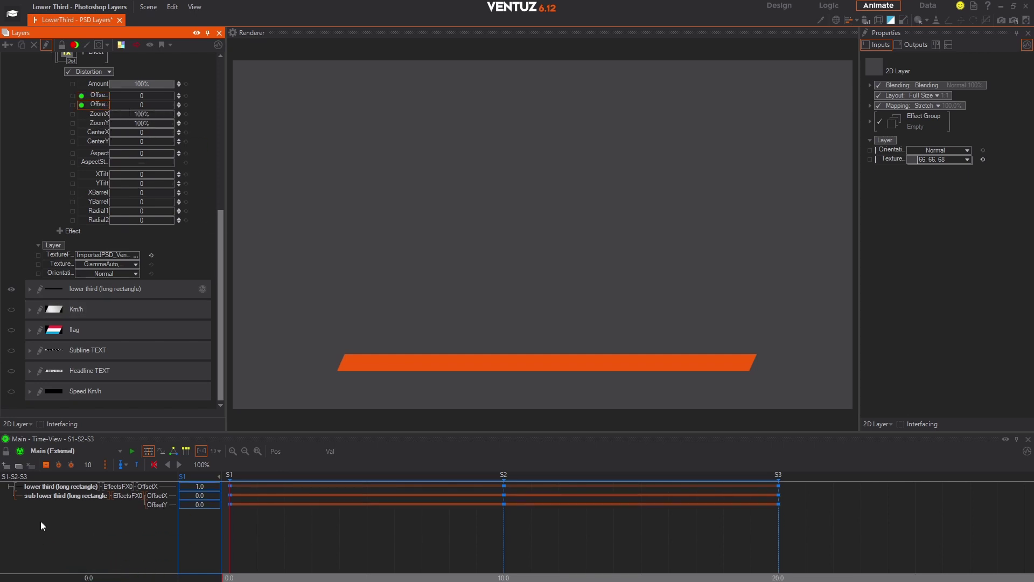
{"action": "left_click", "coordinate": [199, 523]}
{"action": "double_click", "coordinate": [209, 528]}
{"action": "type", "text": "0.0"}
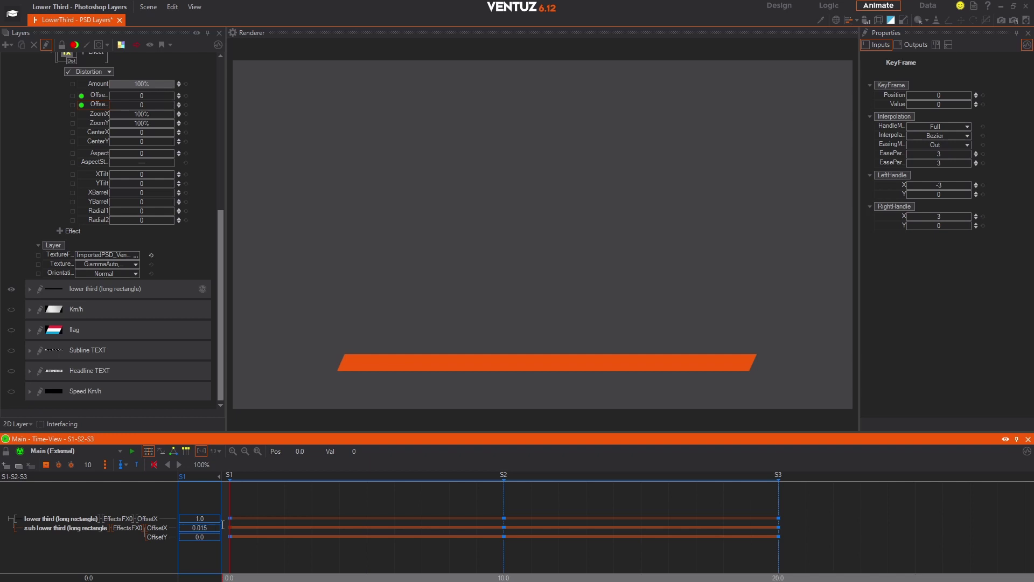
{"action": "left_click_drag", "start_coordinate": [293, 518], "coordinate": [779, 494]}
{"action": "left_click", "coordinate": [214, 528]}
{"action": "type", "text": "0.01"}
{"action": "key", "text": "Return"}
{"action": "left_click_drag", "start_coordinate": [520, 568], "coordinate": [231, 552]}
- Key OffsetY to -1.1 at S1 and S3, scrub to check, and save the scene
{"action": "left_click", "coordinate": [232, 536]}
{"action": "left_click", "coordinate": [208, 540]}
{"action": "type", "text": "-1.1"}
{"action": "key", "text": "Return"}
{"action": "left_click_drag", "start_coordinate": [272, 552], "coordinate": [780, 553]}
{"action": "double_click", "coordinate": [211, 537]}
{"action": "type", "text": "-1"}
{"action": "key", "text": "Return"}
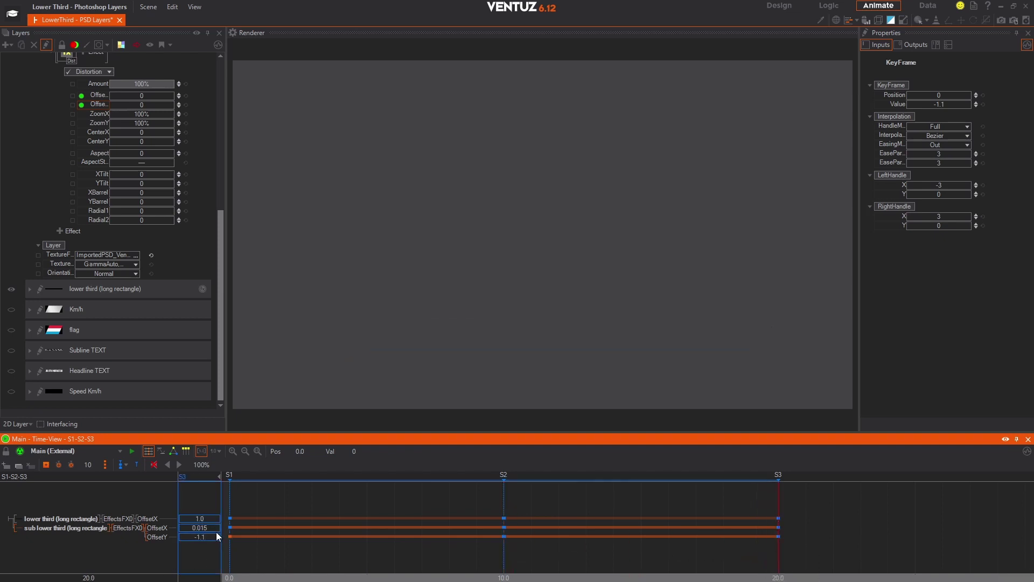
{"action": "left_click", "coordinate": [567, 555]}
{"action": "left_click_drag", "start_coordinate": [567, 555], "coordinate": [231, 530]}
{"action": "key", "text": "ctrl+s"}
{"action": "scroll", "coordinate": [163, 208], "scroll_direction": "up", "scroll_amount": 7}
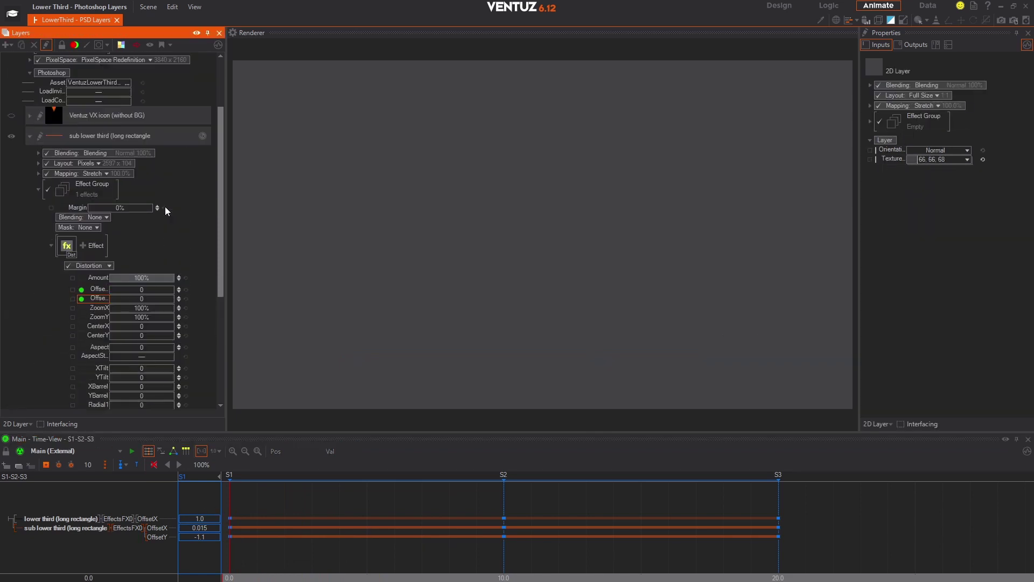
- Make the flag layer visible, add a Distortion effect, and put its OffsetX on the timeline
{"action": "left_click", "coordinate": [31, 173]}
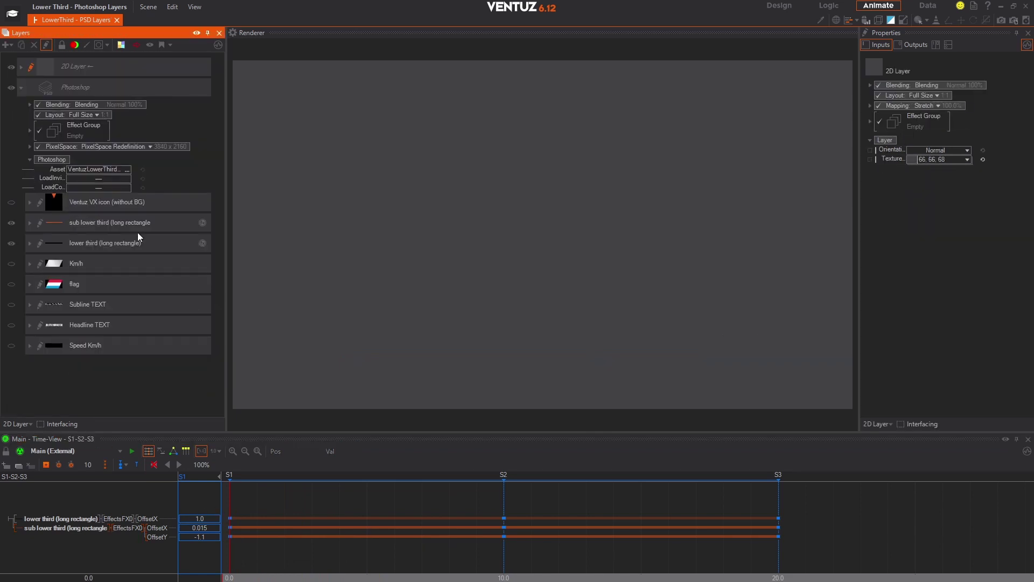
{"action": "left_click", "coordinate": [11, 284]}
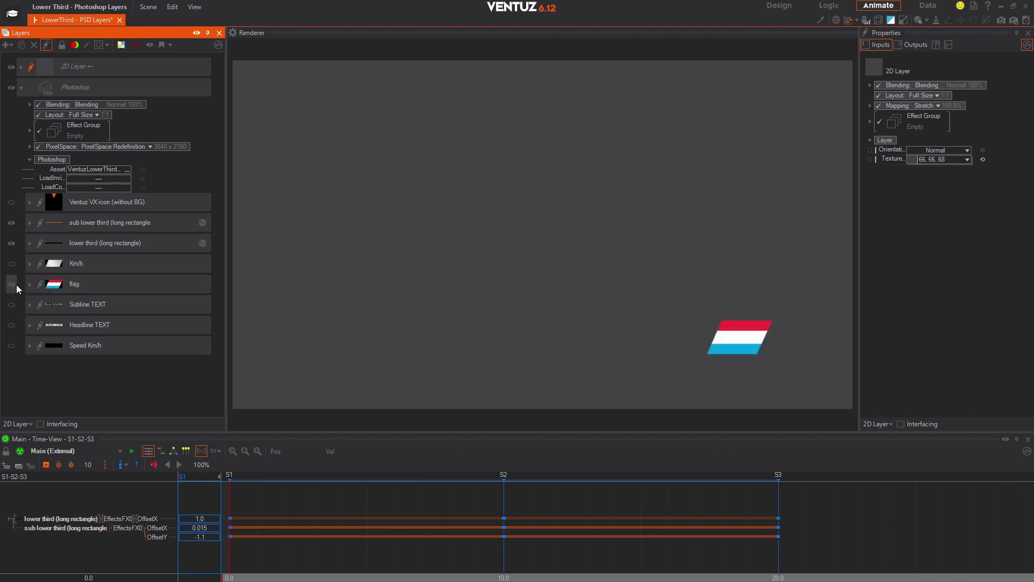
{"action": "left_click", "coordinate": [30, 284]}
{"action": "scroll", "coordinate": [123, 273], "scroll_direction": "down", "scroll_amount": 2}
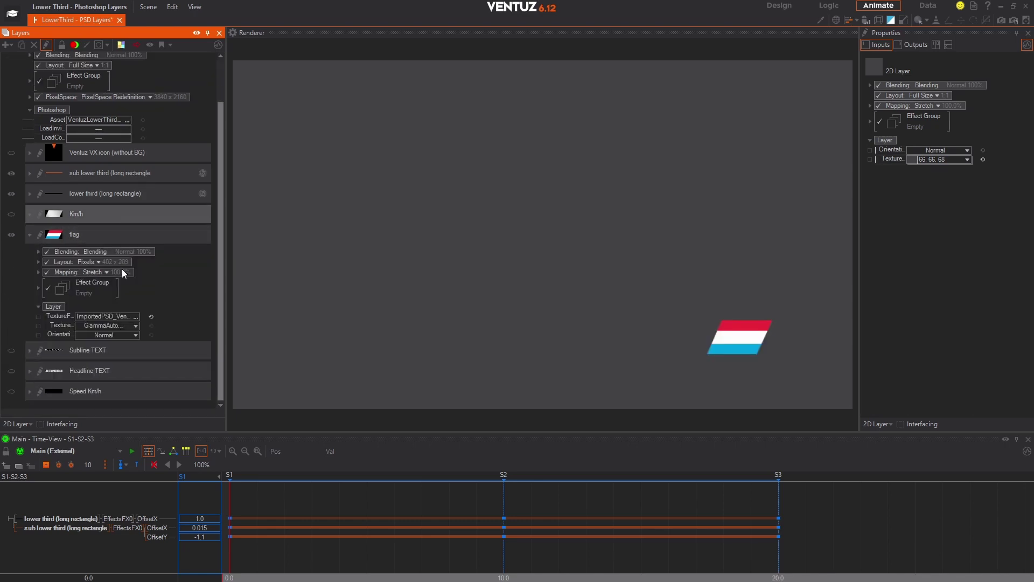
{"action": "left_click", "coordinate": [38, 287]}
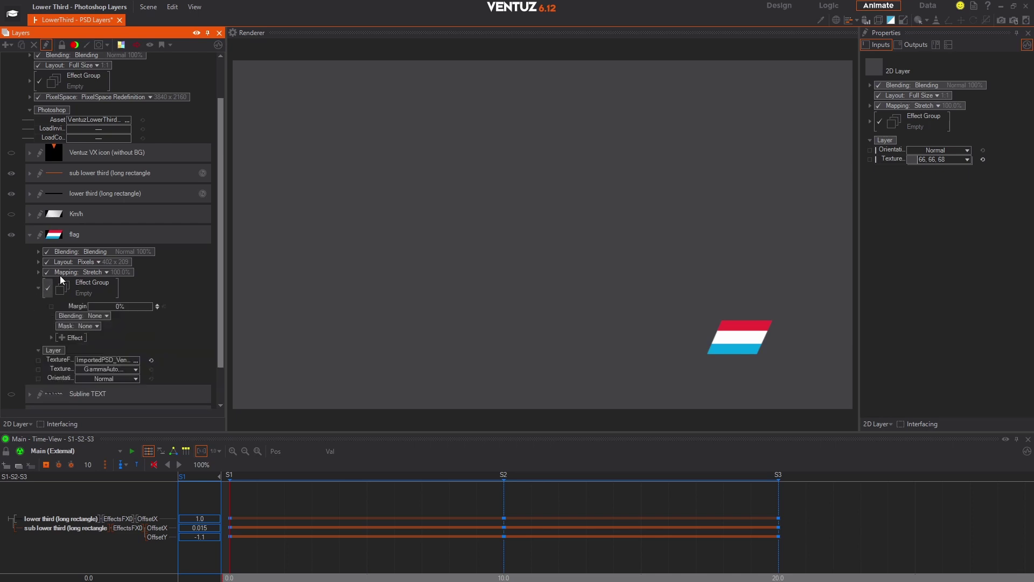
{"action": "scroll", "coordinate": [150, 264], "scroll_direction": "down", "scroll_amount": 2}
{"action": "left_click", "coordinate": [62, 296]}
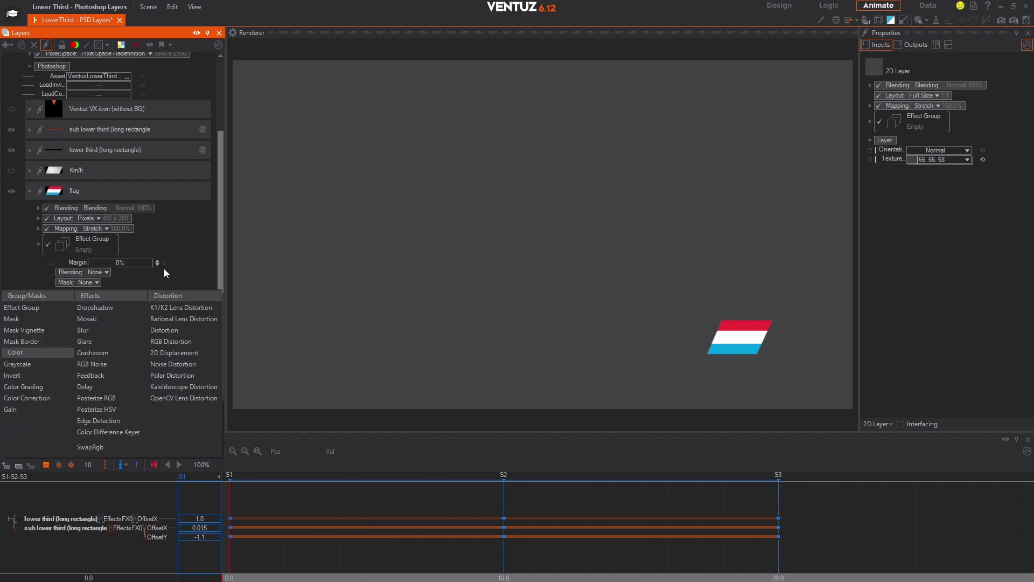
{"action": "left_click", "coordinate": [170, 331]}
{"action": "scroll", "coordinate": [143, 295], "scroll_direction": "down", "scroll_amount": 5}
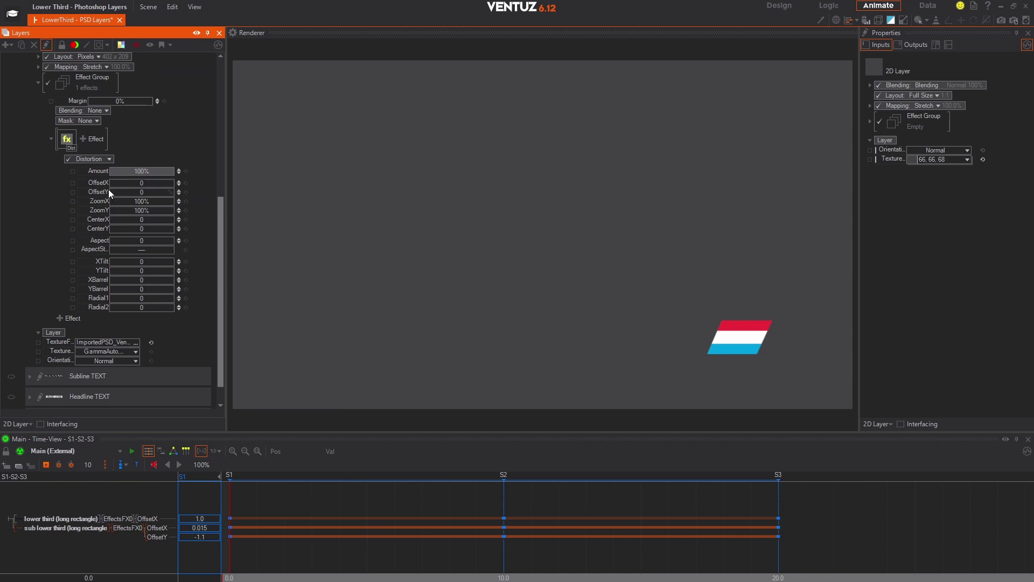
{"action": "left_click_drag", "start_coordinate": [102, 184], "coordinate": [144, 560]}
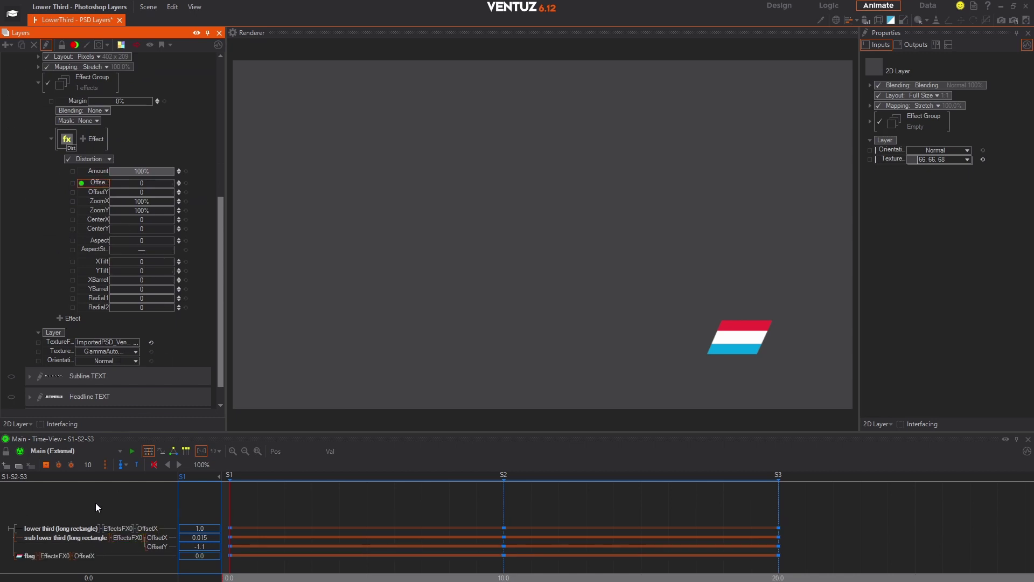
{"action": "left_click", "coordinate": [96, 504]}
- Key the flag's OffsetX to -1 at S1 and S3, then preview the slide-in
{"action": "left_click_drag", "start_coordinate": [478, 538], "coordinate": [231, 539]}
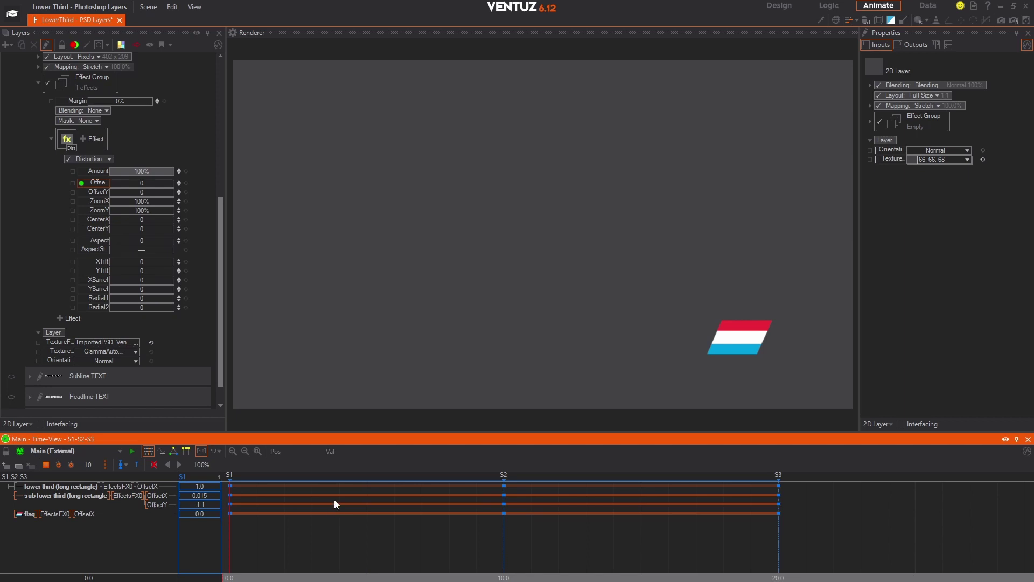
{"action": "double_click", "coordinate": [206, 513]}
{"action": "type", "text": "-1"}
{"action": "key", "text": "Return"}
{"action": "left_click_drag", "start_coordinate": [238, 528], "coordinate": [780, 533]}
{"action": "left_click", "coordinate": [209, 513]}
{"action": "type", "text": "-1"}
{"action": "key", "text": "Return"}
{"action": "left_click", "coordinate": [230, 544]}
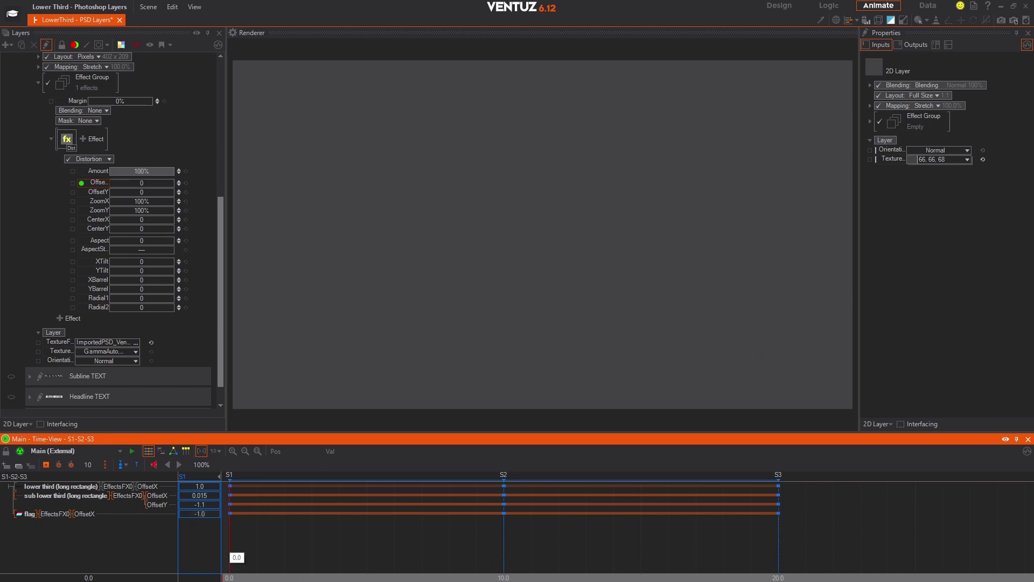
{"action": "mouse_move", "coordinate": [232, 537]}
{"action": "left_mouse_down"}
{"action": "mouse_move", "coordinate": [458, 520]}
{"action": "mouse_move", "coordinate": [227, 533]}
{"action": "left_mouse_up"}
{"action": "scroll", "coordinate": [147, 199], "scroll_direction": "up", "scroll_amount": 3}
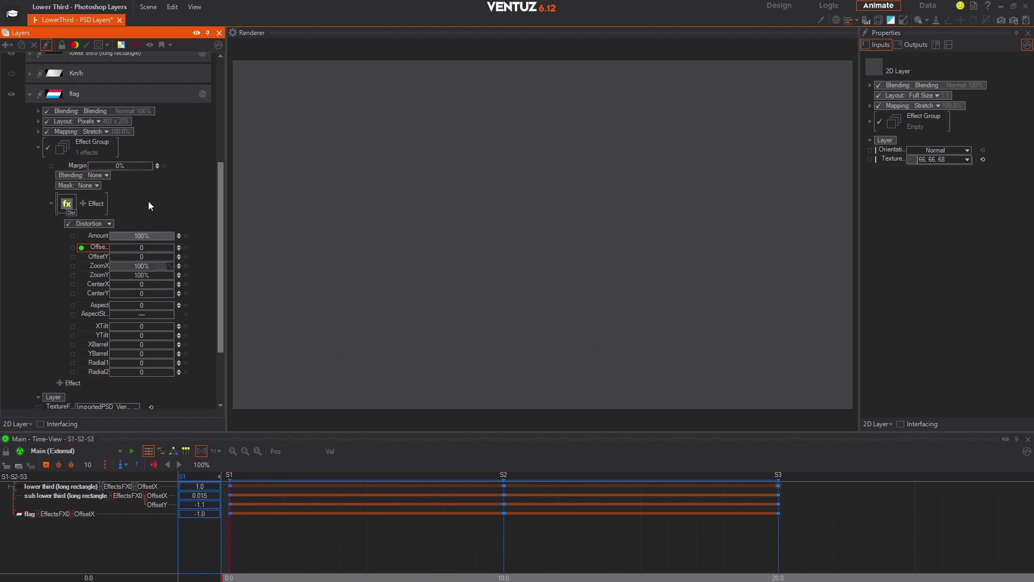
{"action": "scroll", "coordinate": [149, 205], "scroll_direction": "up", "scroll_amount": 2}
{"action": "left_click", "coordinate": [31, 126]}
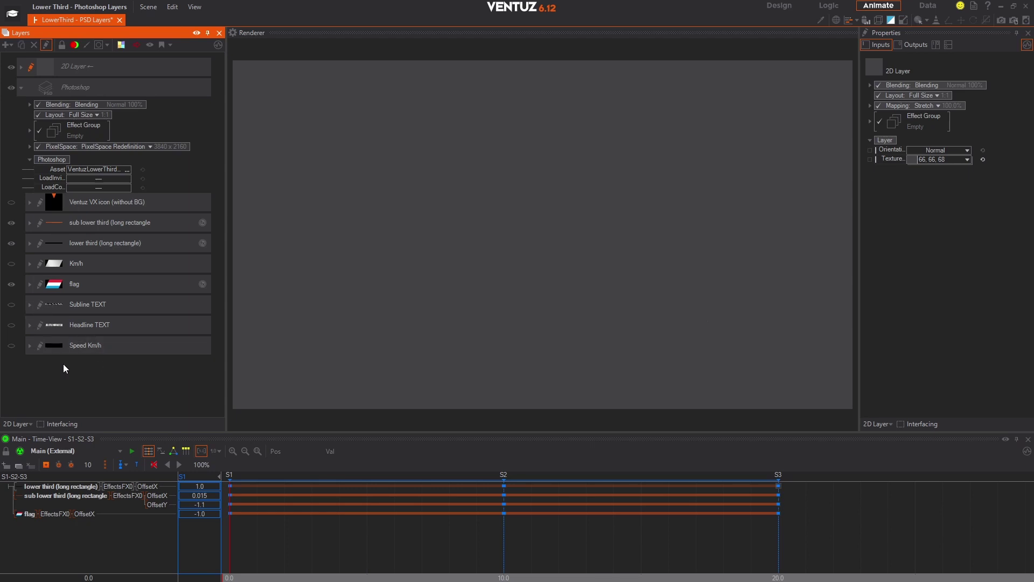
- Make the Km/h layer visible, add a Distortion effect, and put its OffsetX on the timeline
{"action": "left_click", "coordinate": [12, 264]}
{"action": "left_click", "coordinate": [30, 263]}
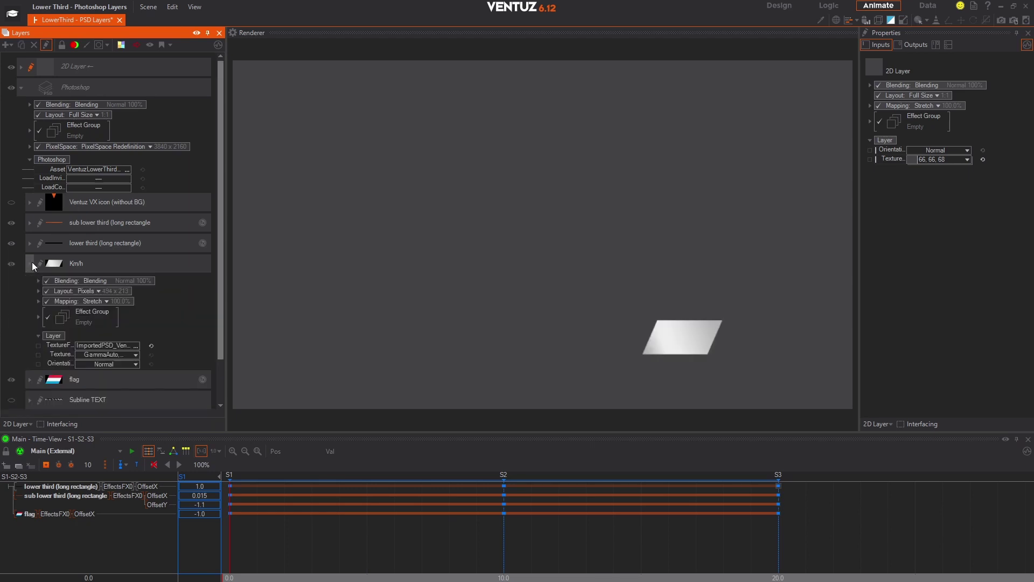
{"action": "scroll", "coordinate": [48, 261], "scroll_direction": "down", "scroll_amount": 1}
{"action": "left_click", "coordinate": [38, 267]}
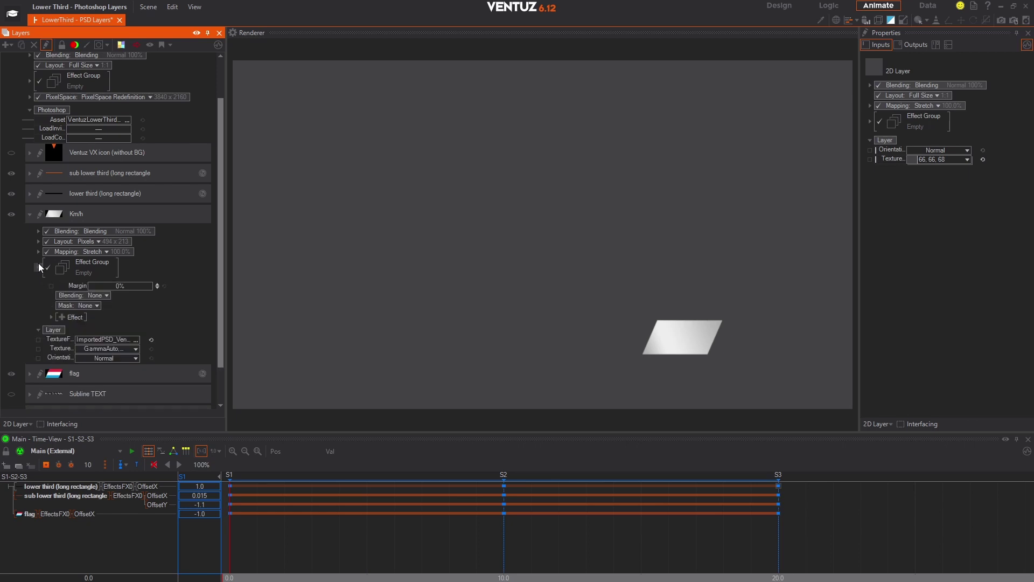
{"action": "scroll", "coordinate": [131, 263], "scroll_direction": "down", "scroll_amount": 1}
{"action": "left_click", "coordinate": [61, 274]}
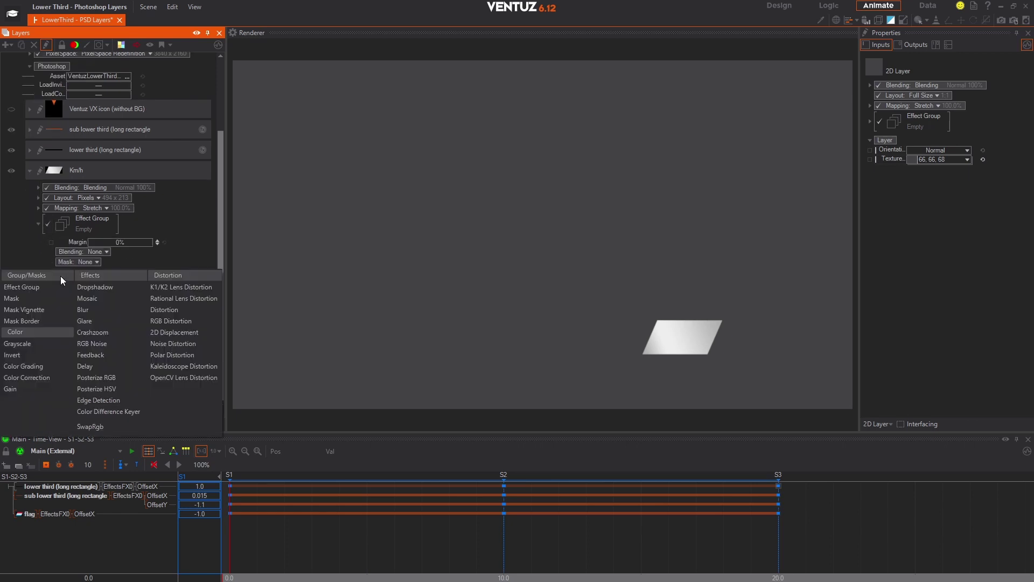
{"action": "left_click", "coordinate": [178, 305]}
{"action": "scroll", "coordinate": [144, 276], "scroll_direction": "down", "scroll_amount": 1}
{"action": "scroll", "coordinate": [144, 277], "scroll_direction": "down", "scroll_amount": 2}
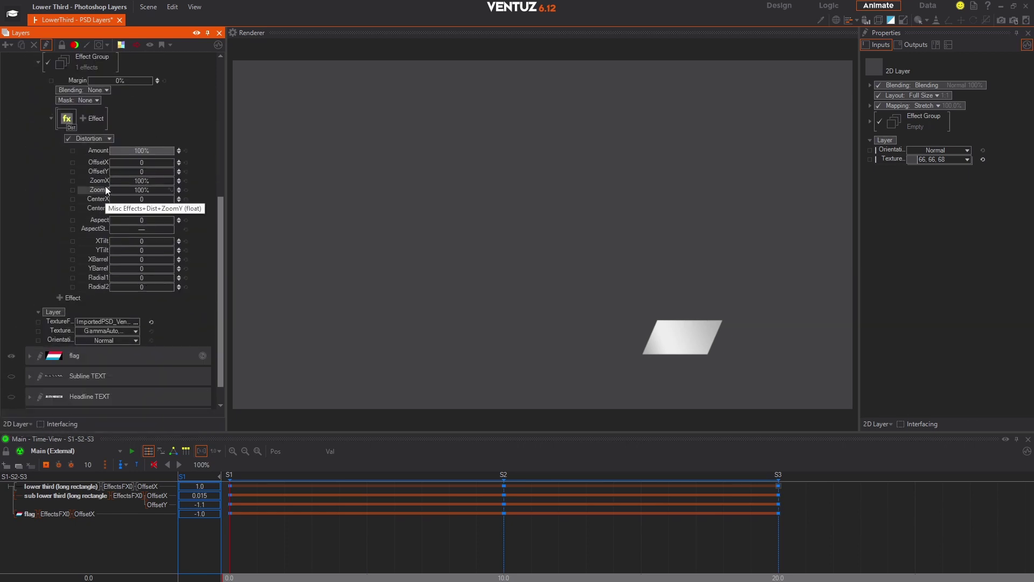
{"action": "left_click_drag", "start_coordinate": [104, 165], "coordinate": [9, 536]}
- Key the Km/h OffsetX to -1.1 at S1 and S3, scrubbing to preview
{"action": "left_click", "coordinate": [238, 544]}
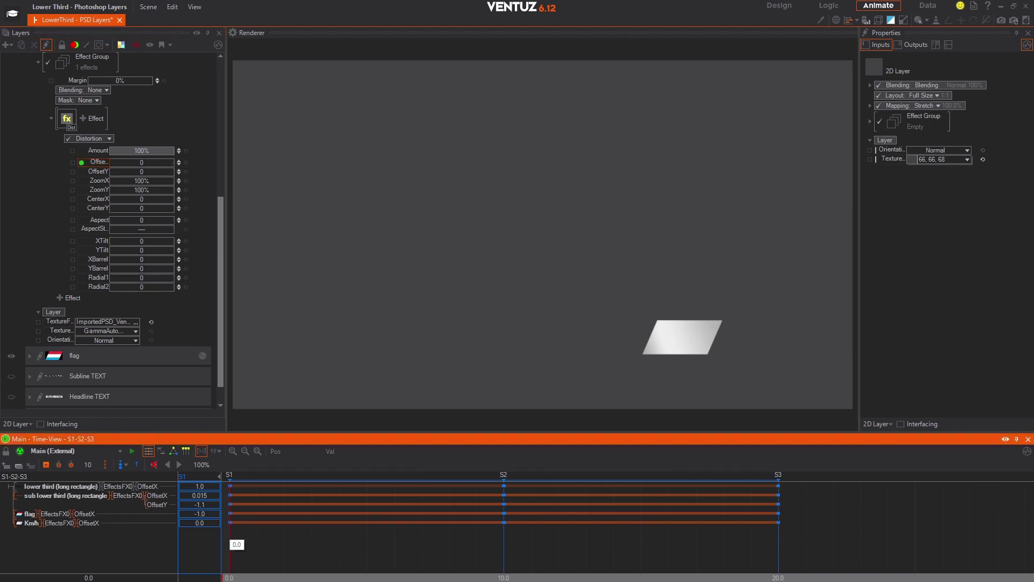
{"action": "left_click", "coordinate": [205, 521]}
{"action": "type", "text": "-1.1"}
{"action": "key", "text": "Return"}
{"action": "left_click_drag", "start_coordinate": [253, 541], "coordinate": [779, 543]}
{"action": "type", "text": "-1.1"}
{"action": "key", "text": "Return"}
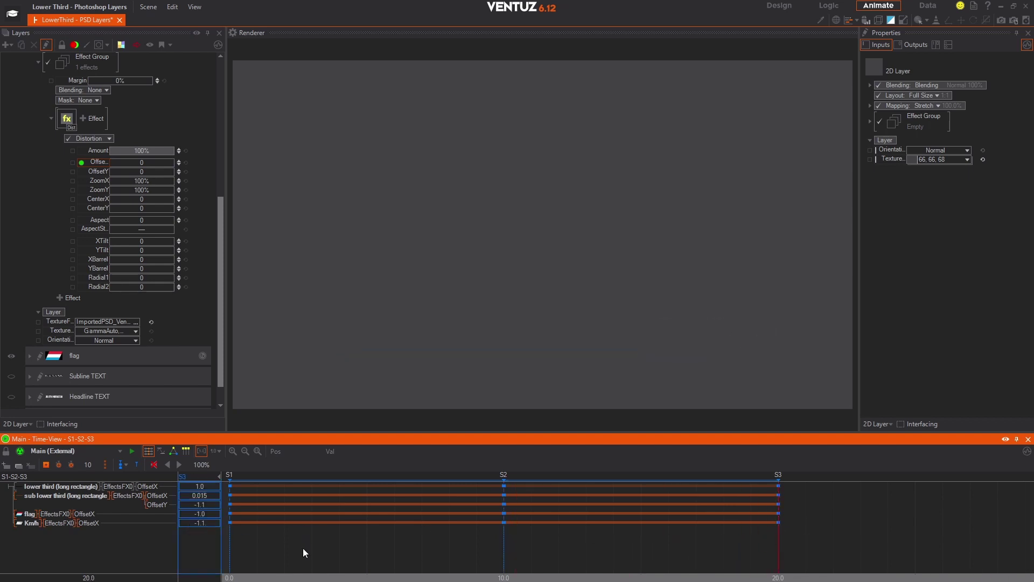
{"action": "mouse_move", "coordinate": [230, 543]}
{"action": "left_mouse_down"}
{"action": "mouse_move", "coordinate": [303, 515]}
{"action": "mouse_move", "coordinate": [397, 541]}
{"action": "mouse_move", "coordinate": [450, 542]}
{"action": "mouse_move", "coordinate": [231, 541]}
{"action": "left_mouse_up"}
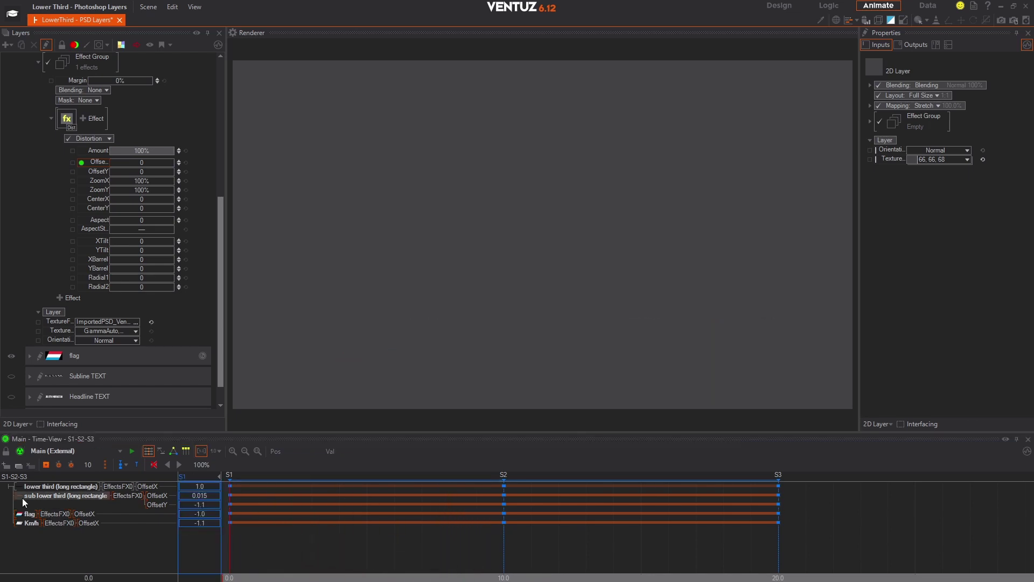
{"action": "scroll", "coordinate": [206, 205], "scroll_direction": "up", "scroll_amount": 4}
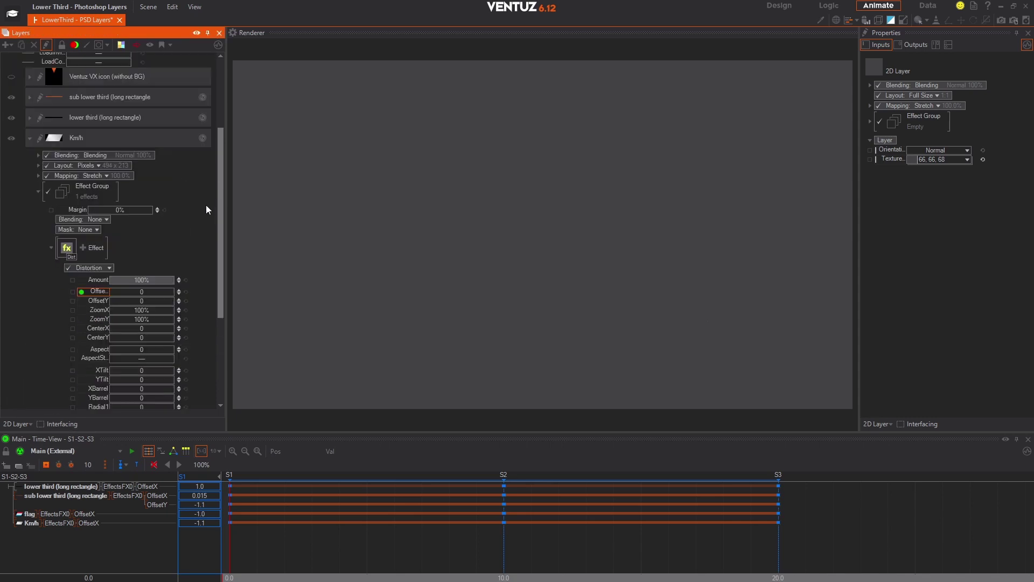
- Make the Ventuz VX icon layer visible, add a Distortion effect, and put its OffsetX on the timeline
{"action": "left_click", "coordinate": [29, 137]}
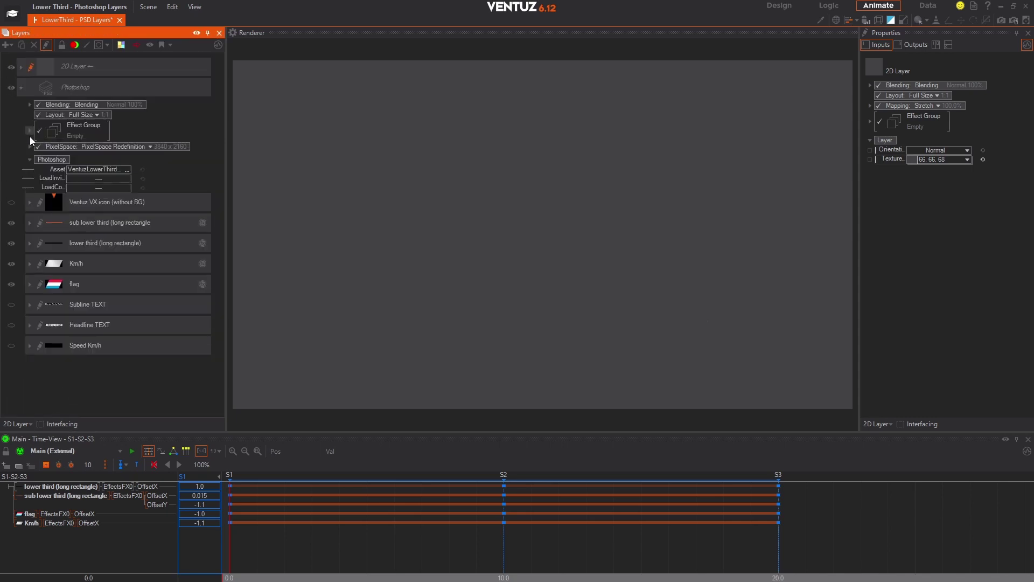
{"action": "left_click", "coordinate": [11, 203]}
{"action": "left_click", "coordinate": [30, 202]}
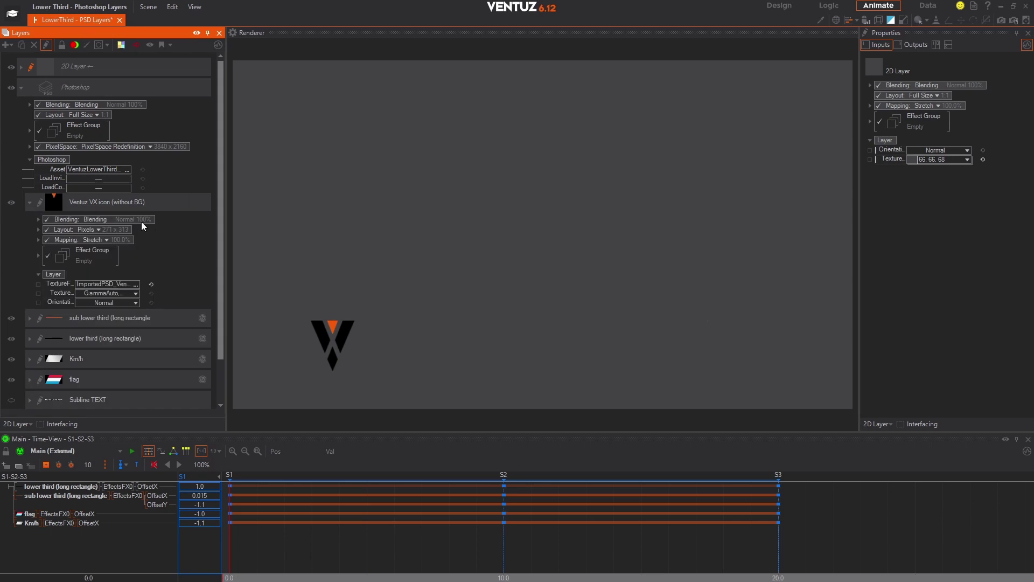
{"action": "left_click", "coordinate": [38, 205]}
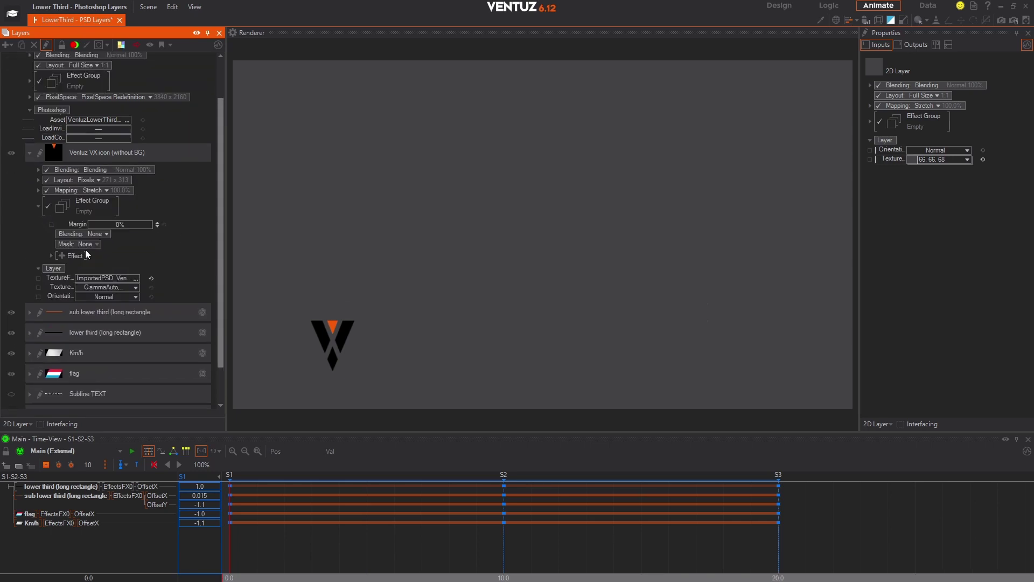
{"action": "left_click", "coordinate": [62, 257]}
{"action": "left_click", "coordinate": [178, 294]}
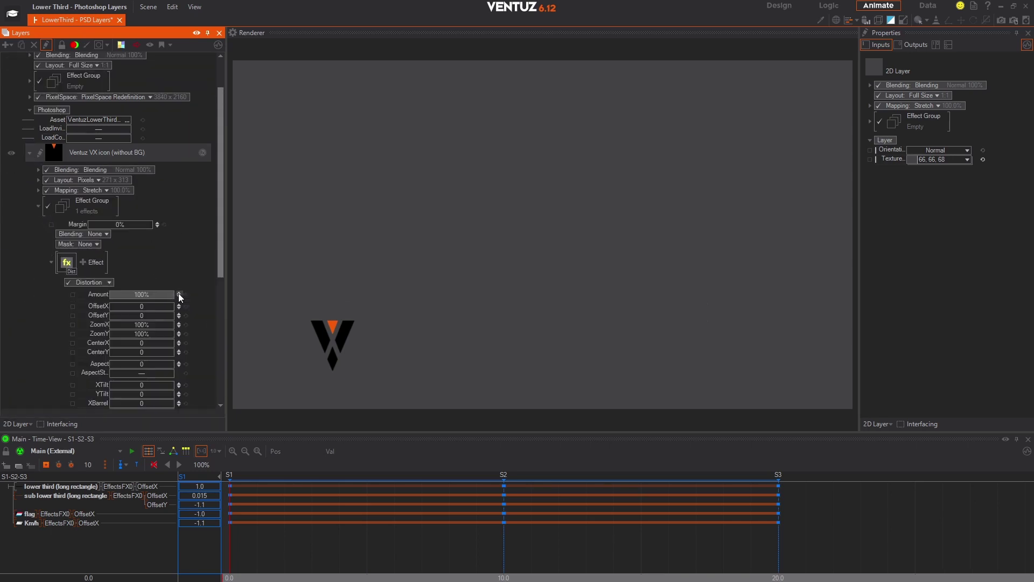
{"action": "scroll", "coordinate": [178, 248], "scroll_direction": "down", "scroll_amount": 5}
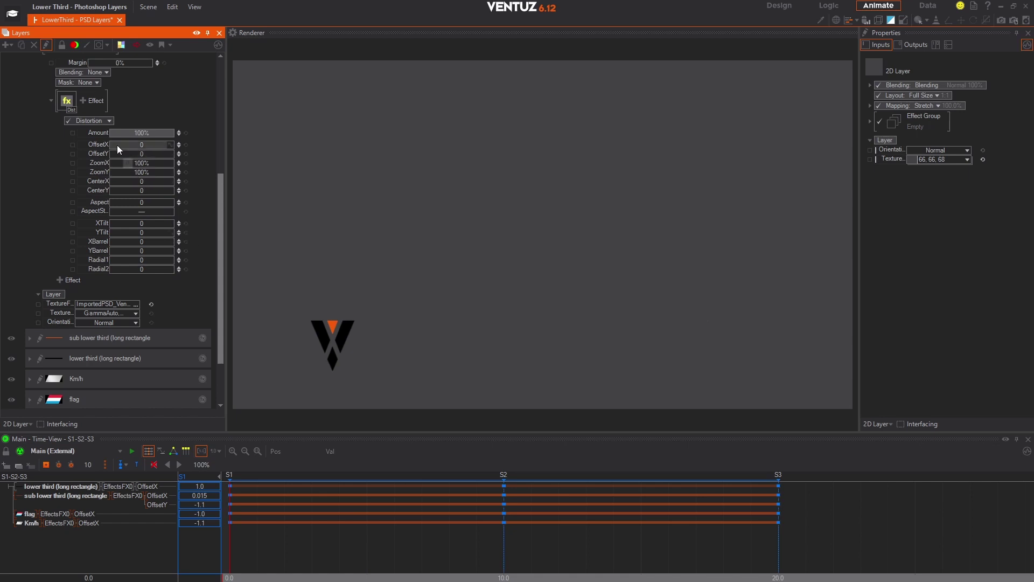
{"action": "left_click_drag", "start_coordinate": [103, 149], "coordinate": [44, 539]}
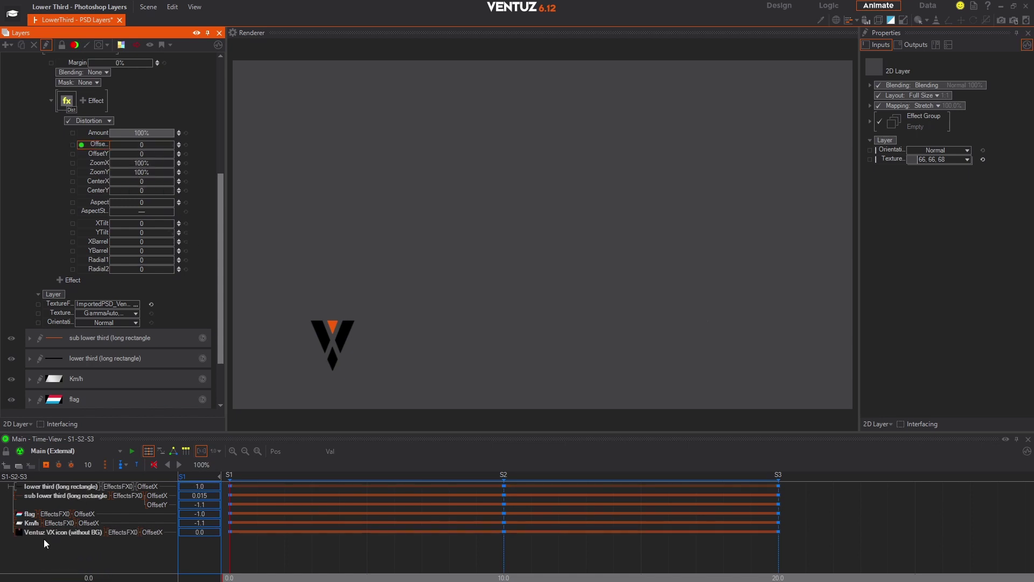
- Key the icon's OffsetX to 1 at S1 and S3, previewing it sliding into place
{"action": "left_click", "coordinate": [232, 545]}
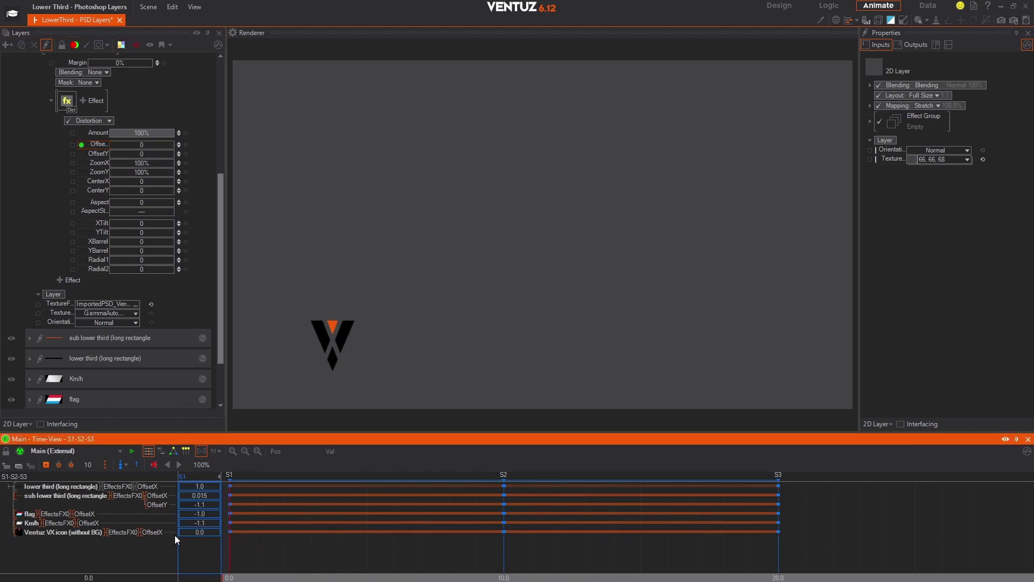
{"action": "double_click", "coordinate": [201, 532]}
{"action": "type", "text": "1"}
{"action": "left_click_drag", "start_coordinate": [266, 538], "coordinate": [779, 530]}
{"action": "left_click", "coordinate": [207, 532]}
{"action": "type", "text": "1"}
{"action": "key", "text": "Return"}
{"action": "left_click_drag", "start_coordinate": [433, 548], "coordinate": [2, 526]}
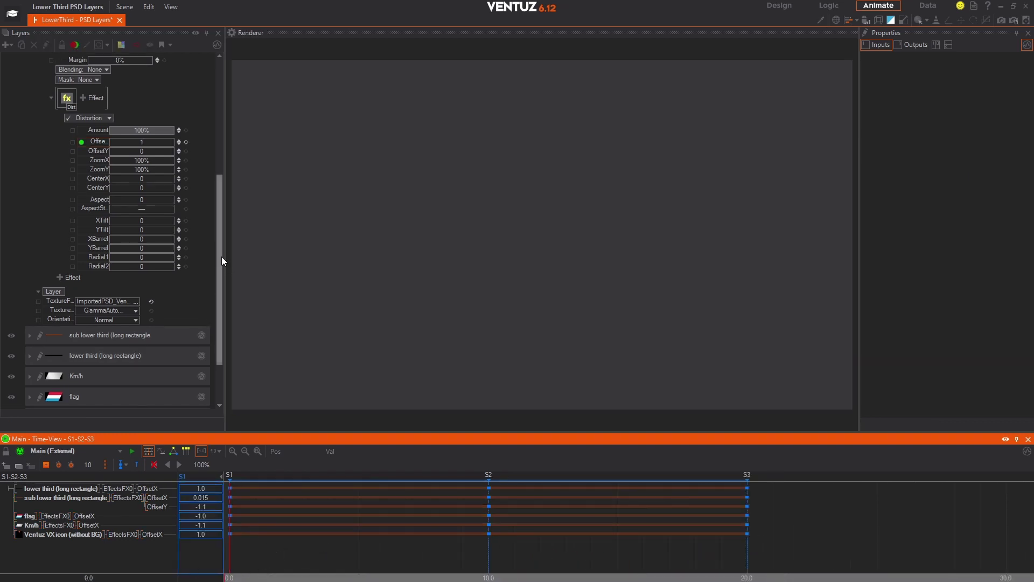
{"action": "scroll", "coordinate": [135, 100], "scroll_direction": "up", "scroll_amount": 3}
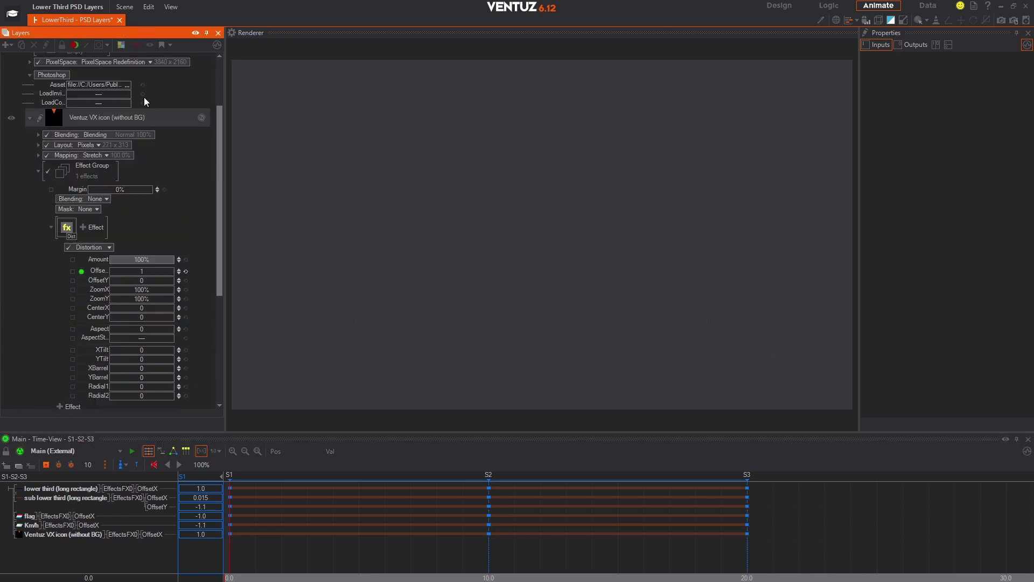
- Make the Headline TEXT layer visible, add a Distortion effect, and put its OffsetY on the timeline
{"action": "left_click", "coordinate": [28, 118]}
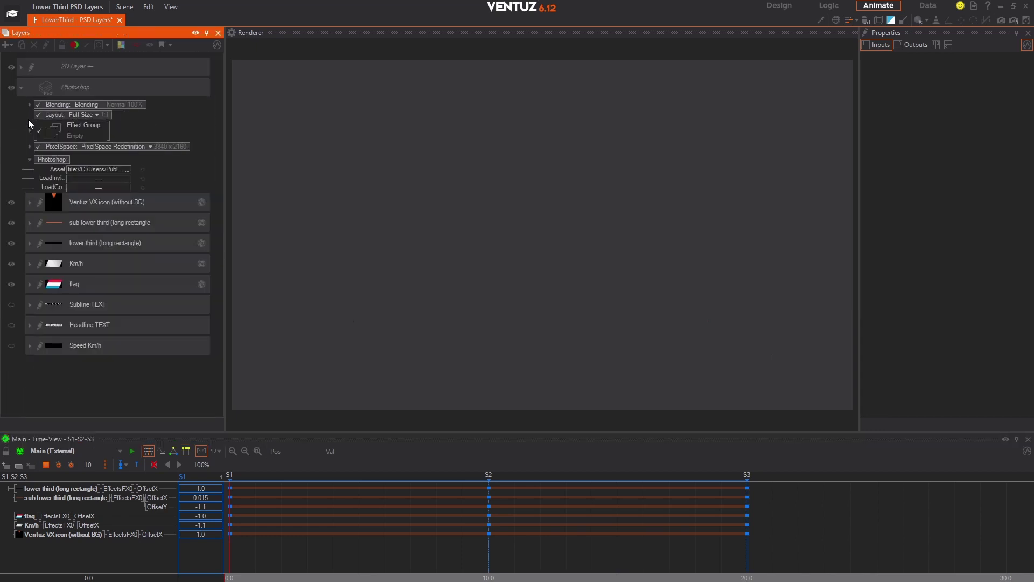
{"action": "left_click", "coordinate": [11, 328]}
{"action": "left_click", "coordinate": [30, 326]}
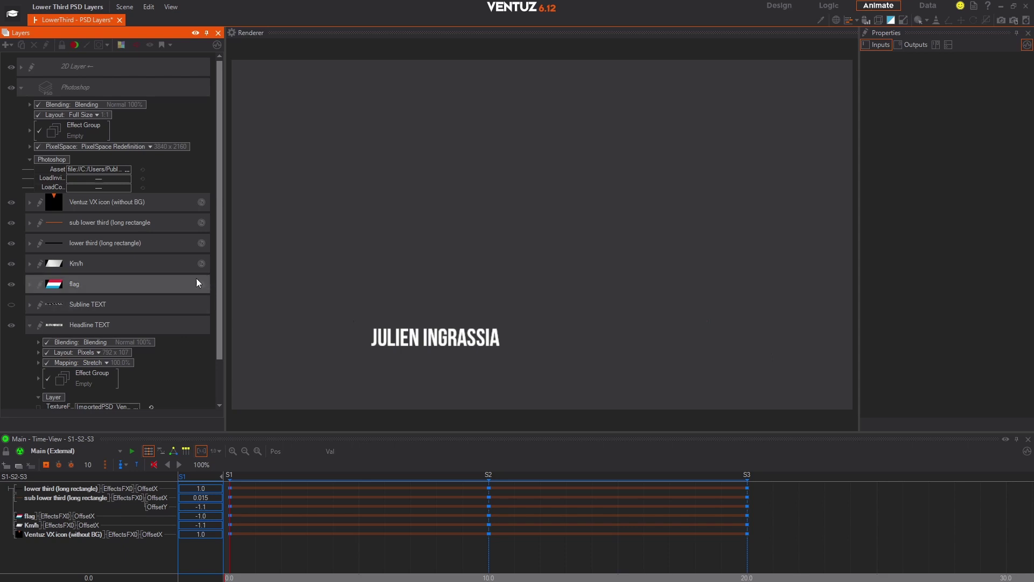
{"action": "scroll", "coordinate": [196, 278], "scroll_direction": "down", "scroll_amount": 1}
{"action": "left_click", "coordinate": [39, 329]}
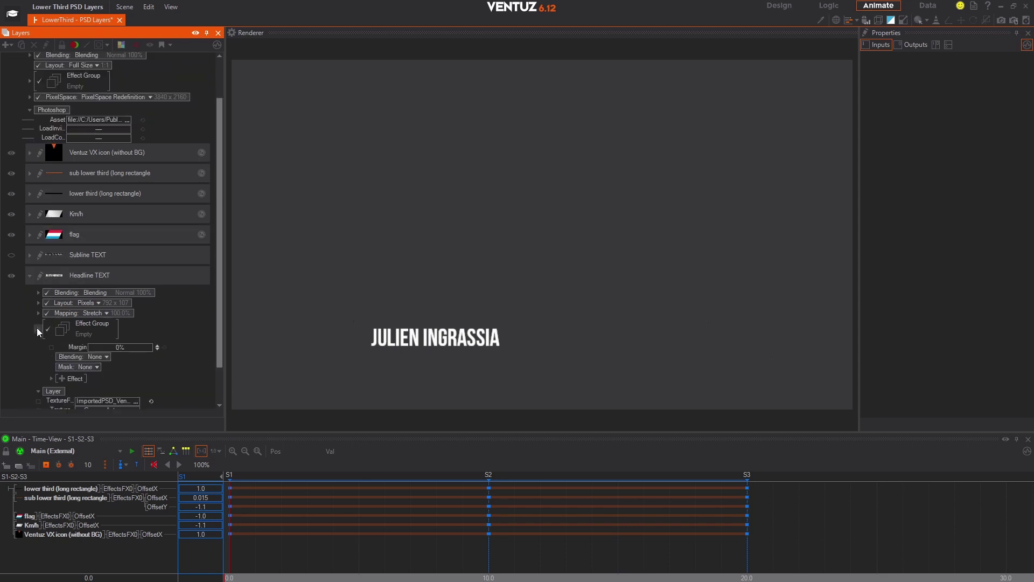
{"action": "scroll", "coordinate": [185, 299], "scroll_direction": "down", "scroll_amount": 1}
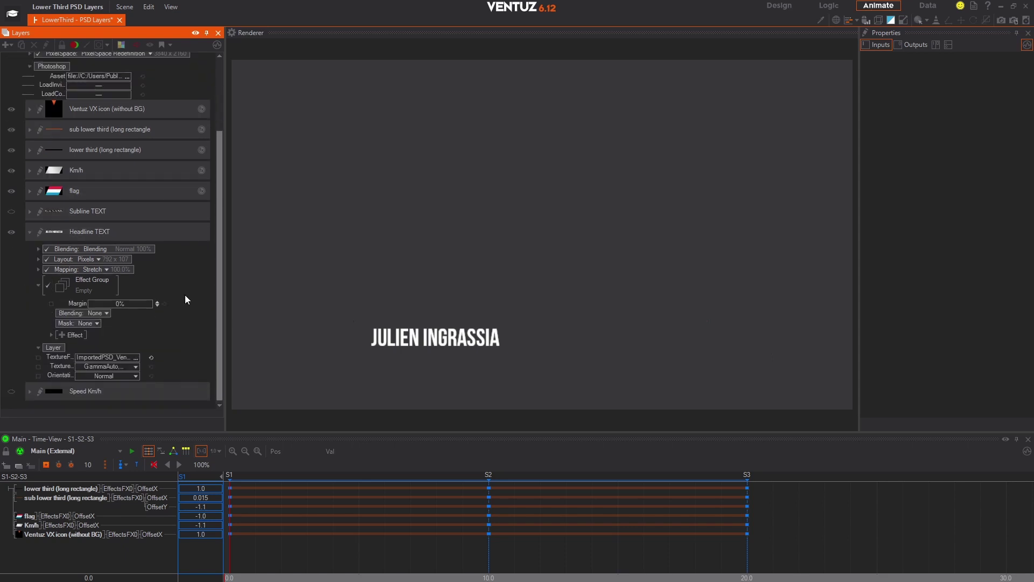
{"action": "left_click", "coordinate": [71, 335]}
{"action": "left_click", "coordinate": [167, 371]}
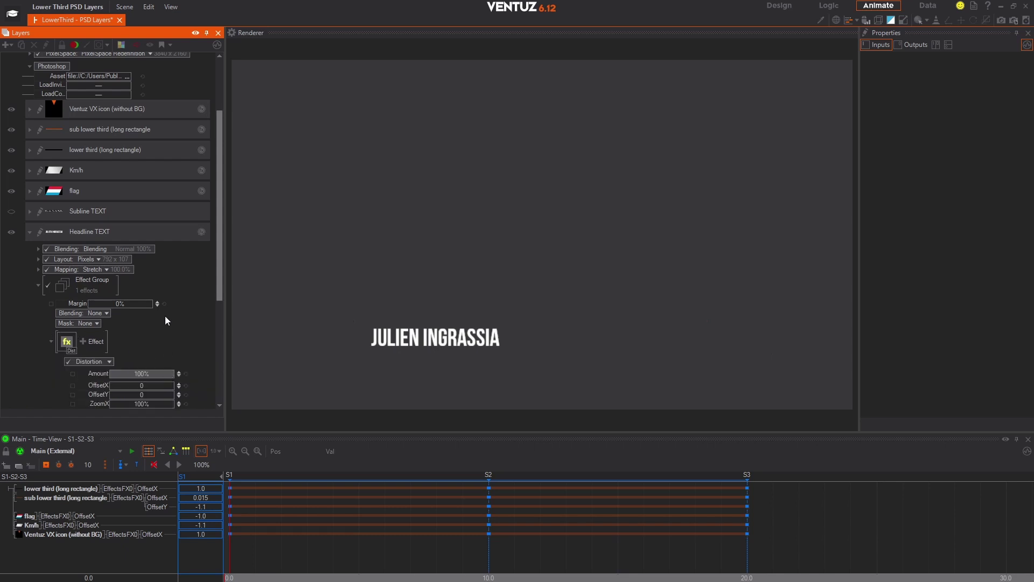
{"action": "scroll", "coordinate": [163, 318], "scroll_direction": "down", "scroll_amount": 3}
{"action": "scroll", "coordinate": [166, 316], "scroll_direction": "down", "scroll_amount": 1}
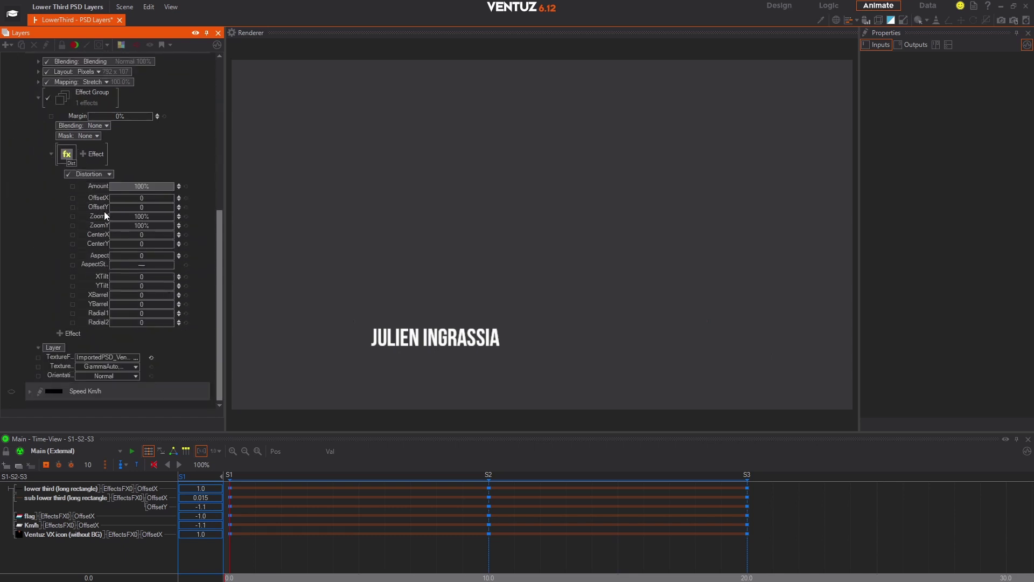
{"action": "left_click_drag", "start_coordinate": [104, 209], "coordinate": [82, 554]}
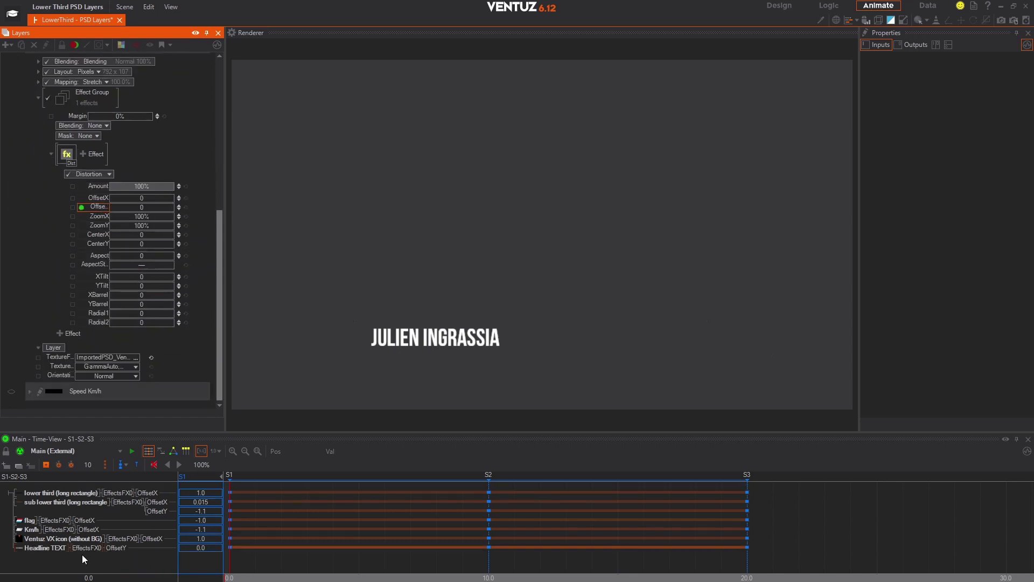
- Key the headline's OffsetY to 1.1 at S1 and S3, replaying to check
{"action": "left_click", "coordinate": [200, 548]}
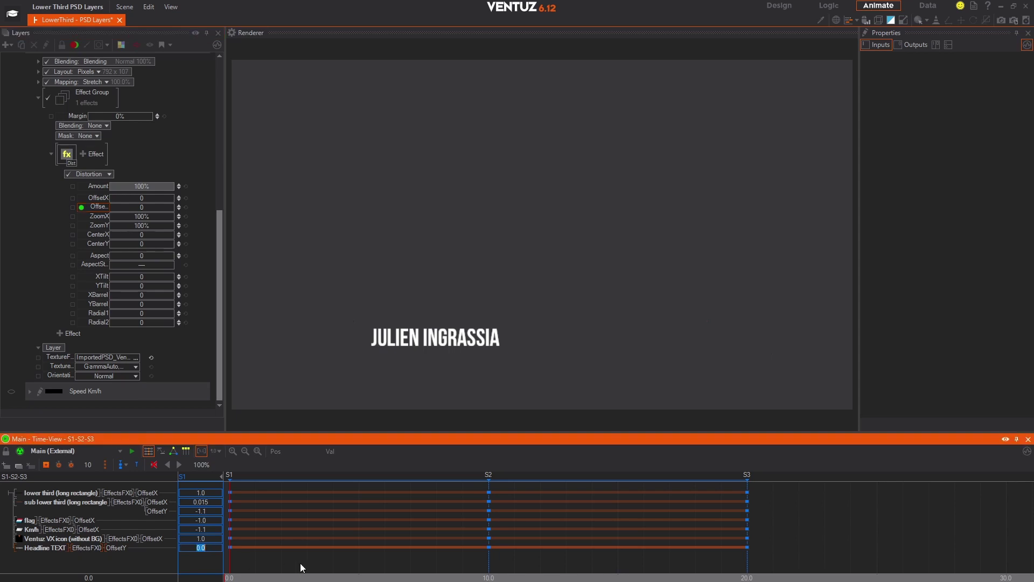
{"action": "type", "text": "1.1"}
{"action": "key", "text": "Return"}
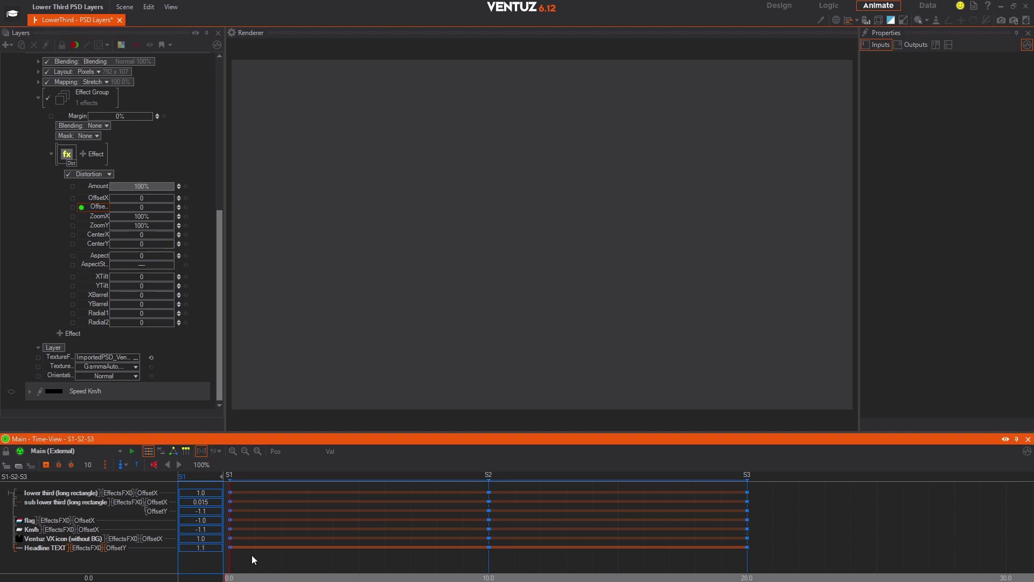
{"action": "left_click", "coordinate": [284, 555]}
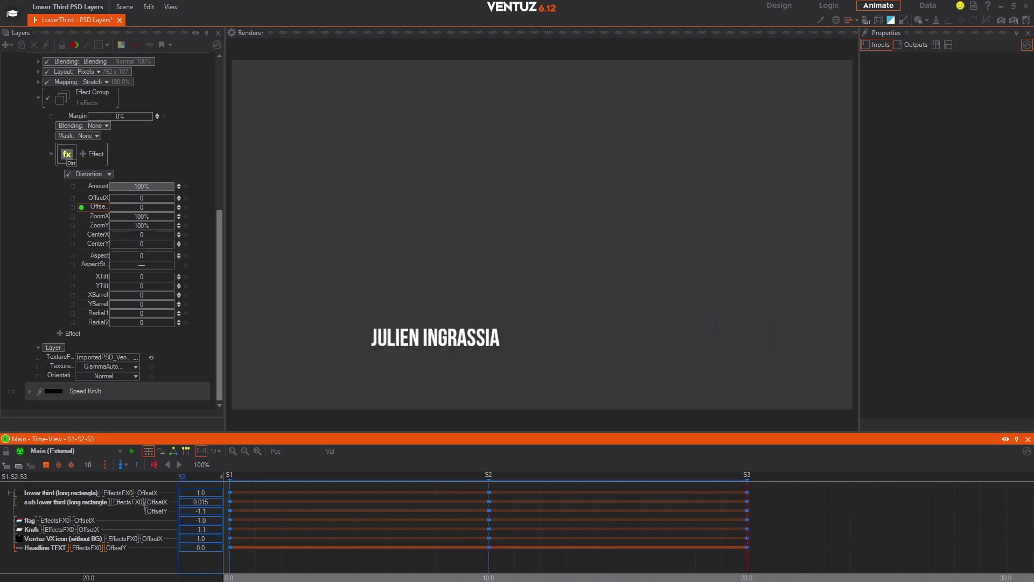
{"action": "left_click", "coordinate": [212, 547]}
{"action": "type", "text": "1.1"}
{"action": "left_click", "coordinate": [524, 547]}
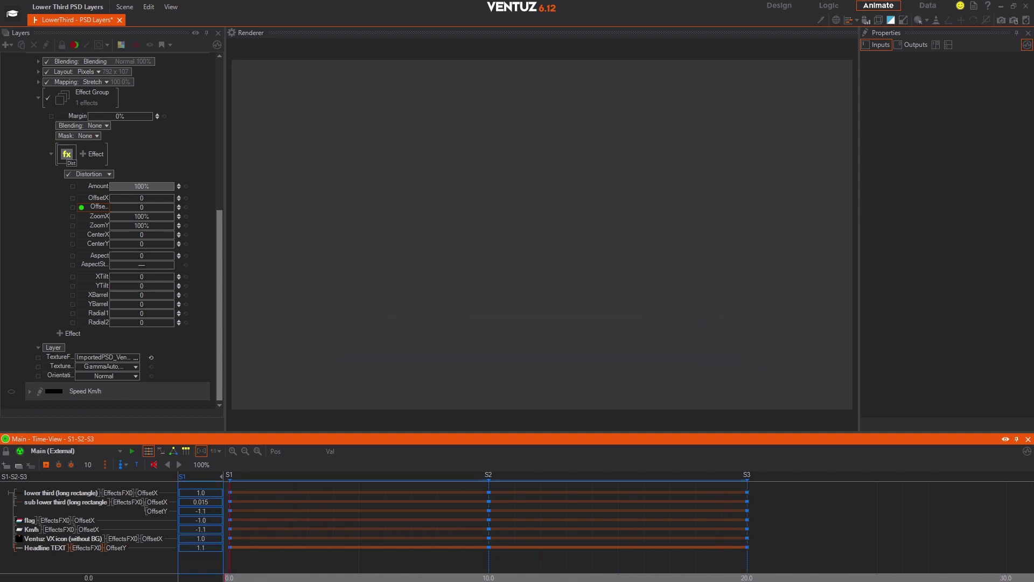
{"action": "scroll", "coordinate": [219, 187], "scroll_direction": "up", "scroll_amount": 5}
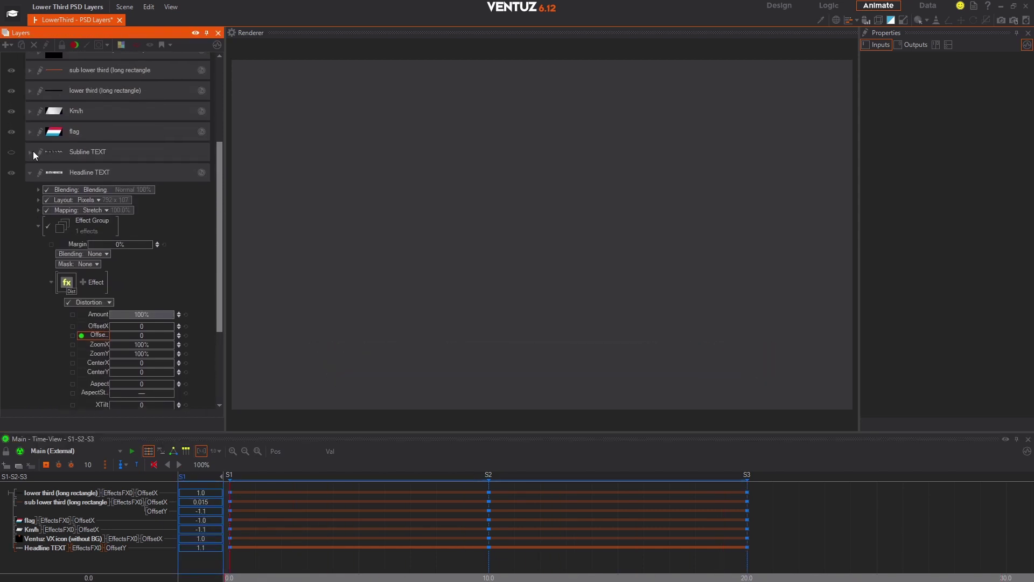
- Make Subline TEXT visible and drag its Distortion OffsetY into the Time-View as a new track
{"action": "left_click", "coordinate": [30, 162]}
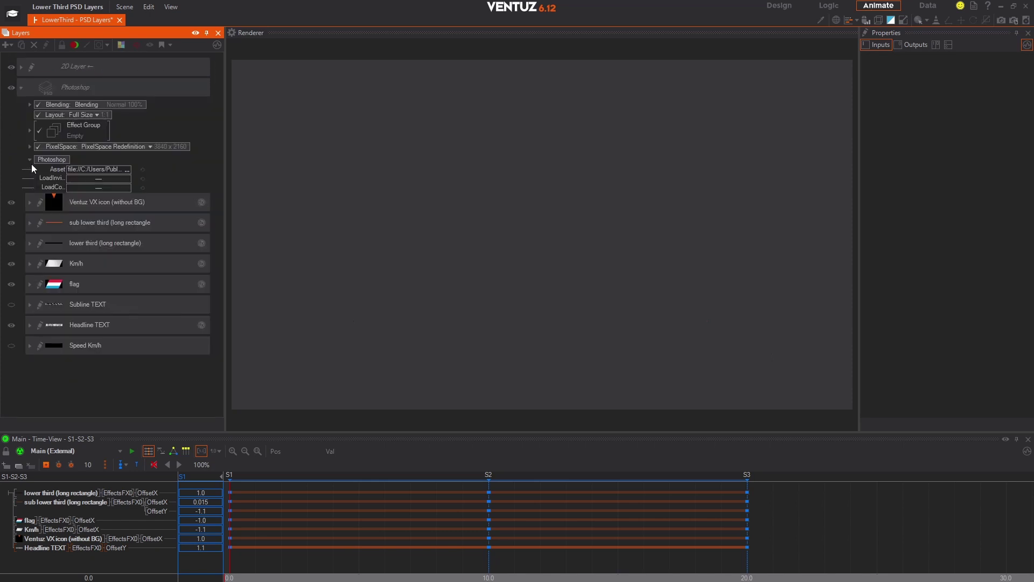
{"action": "left_click", "coordinate": [11, 305]}
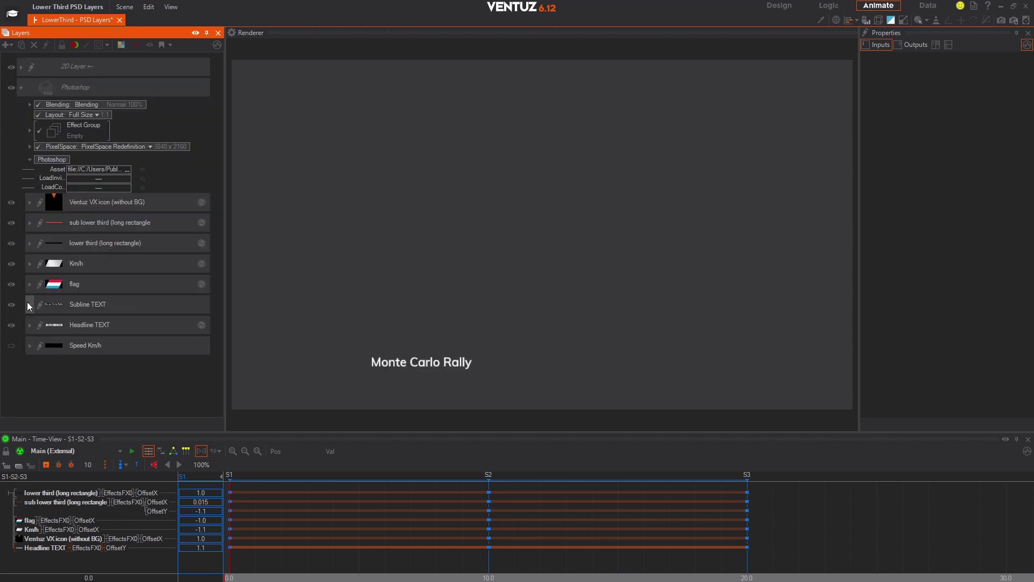
{"action": "left_click", "coordinate": [28, 302]}
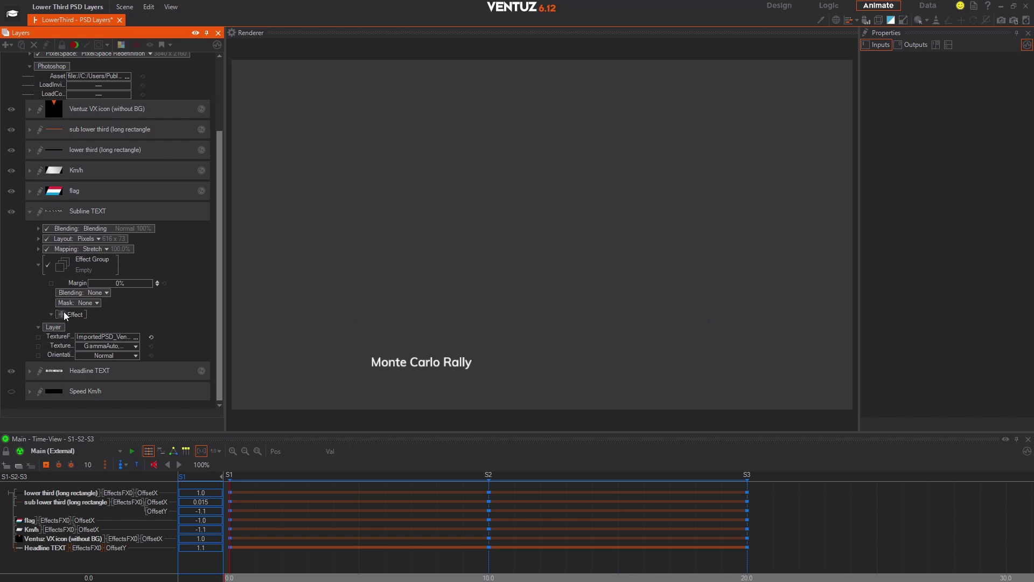
{"action": "scroll", "coordinate": [167, 323], "scroll_direction": "down", "scroll_amount": 5}
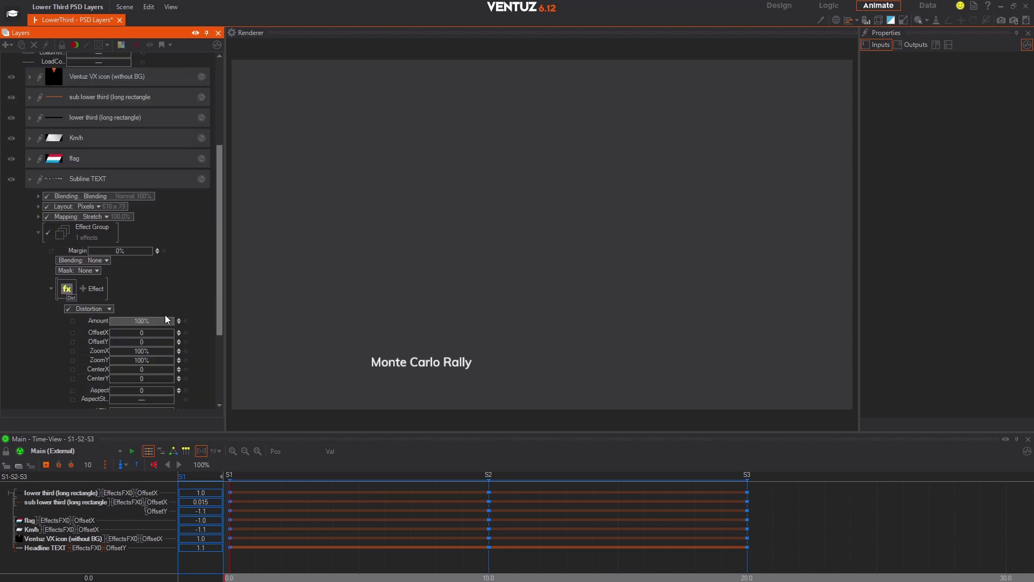
{"action": "left_click_drag", "start_coordinate": [97, 213], "coordinate": [59, 558]}
- Key the Subline OffsetY at -1.1 at S1 and scrub to preview the subline moving
{"action": "left_click", "coordinate": [364, 574]}
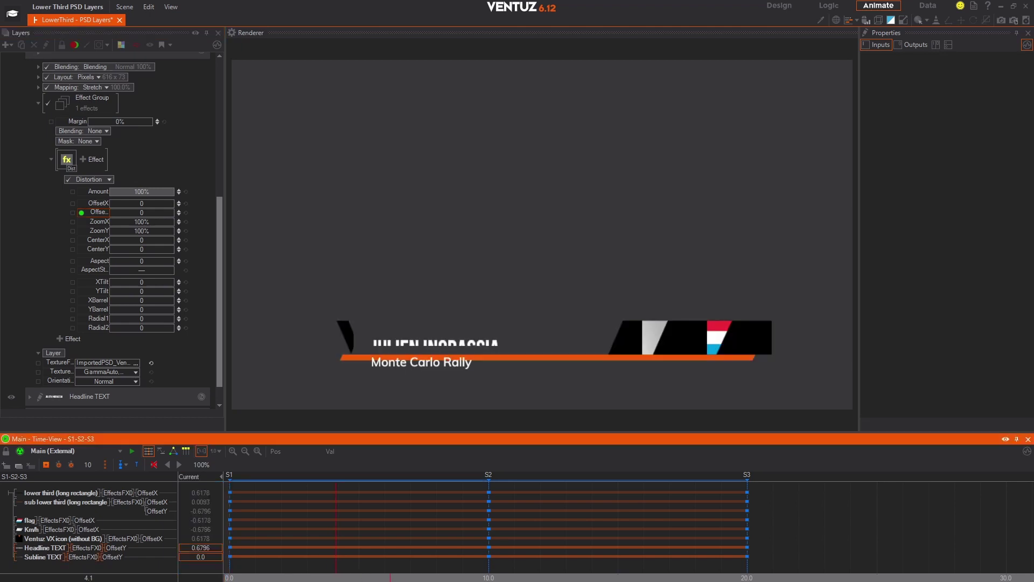
{"action": "left_click_drag", "start_coordinate": [242, 563], "coordinate": [229, 576]}
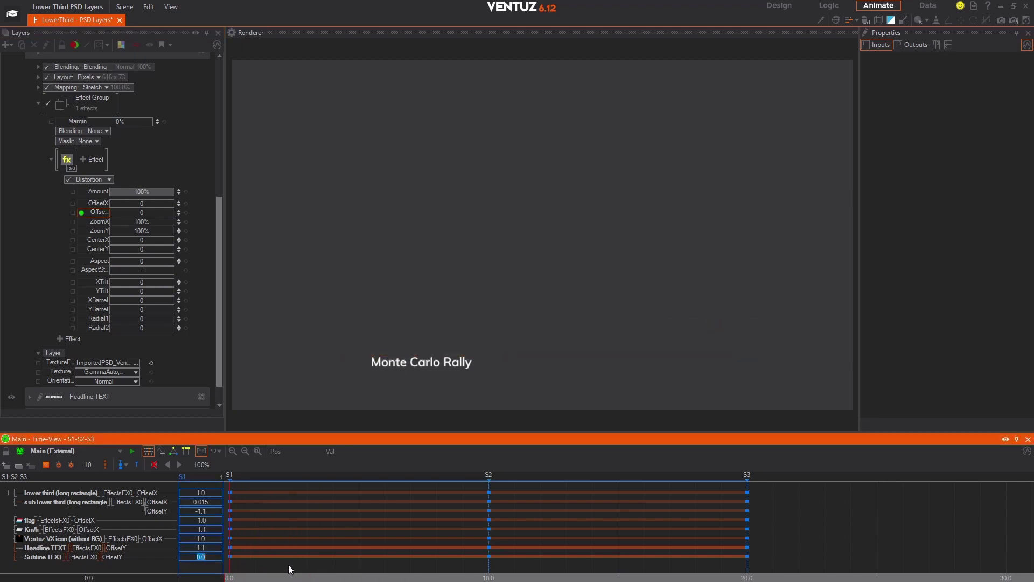
{"action": "type", "text": "-1.1"}
{"action": "key", "text": "Return"}
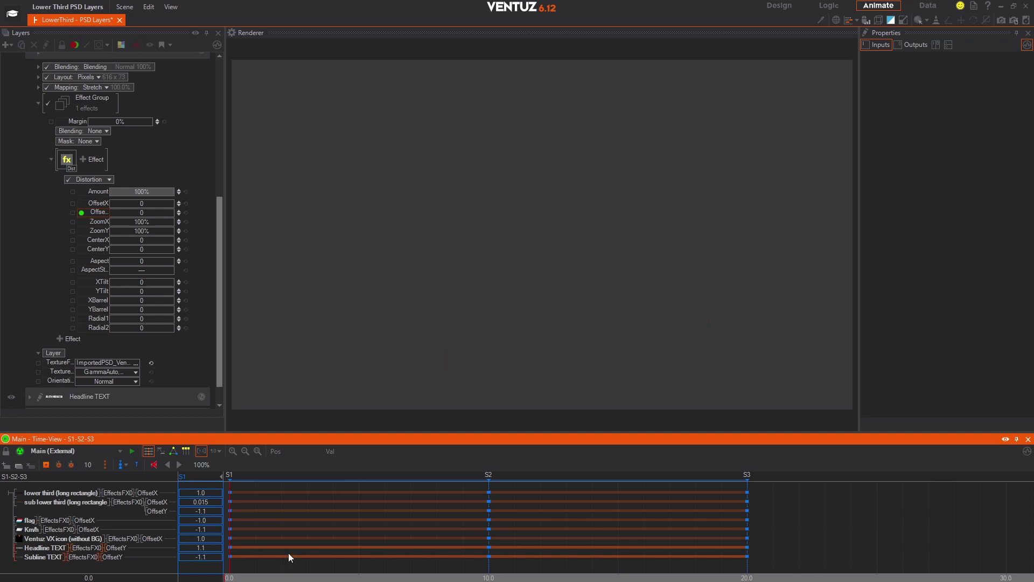
{"action": "left_click_drag", "start_coordinate": [245, 575], "coordinate": [749, 525]}
- Re-enter -1.1 for the Subline OffsetY and rewind the playhead to watch the lower third animate
{"action": "double_click", "coordinate": [201, 557]}
{"action": "type", "text": "-1.1"}
{"action": "key", "text": "Return"}
{"action": "left_click", "coordinate": [333, 575]}
{"action": "left_click_drag", "start_coordinate": [386, 576], "coordinate": [227, 575]}
{"action": "left_click_drag", "start_coordinate": [218, 322], "coordinate": [222, 255]}
- Collapse Subline TEXT, show Speed Km/h, and drag its Blending Opacity into the Time-View
{"action": "left_click", "coordinate": [30, 161]}
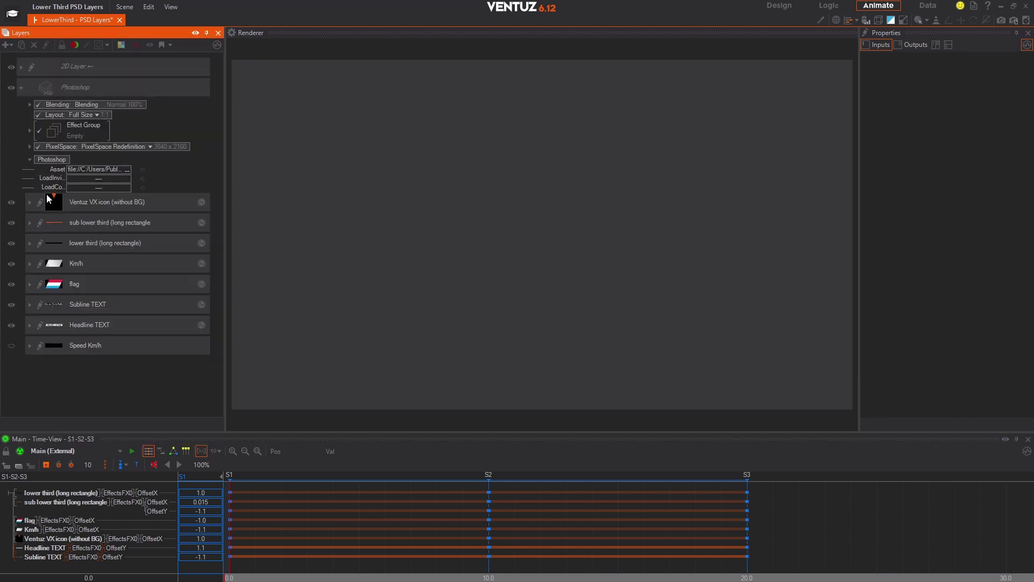
{"action": "left_click", "coordinate": [11, 346]}
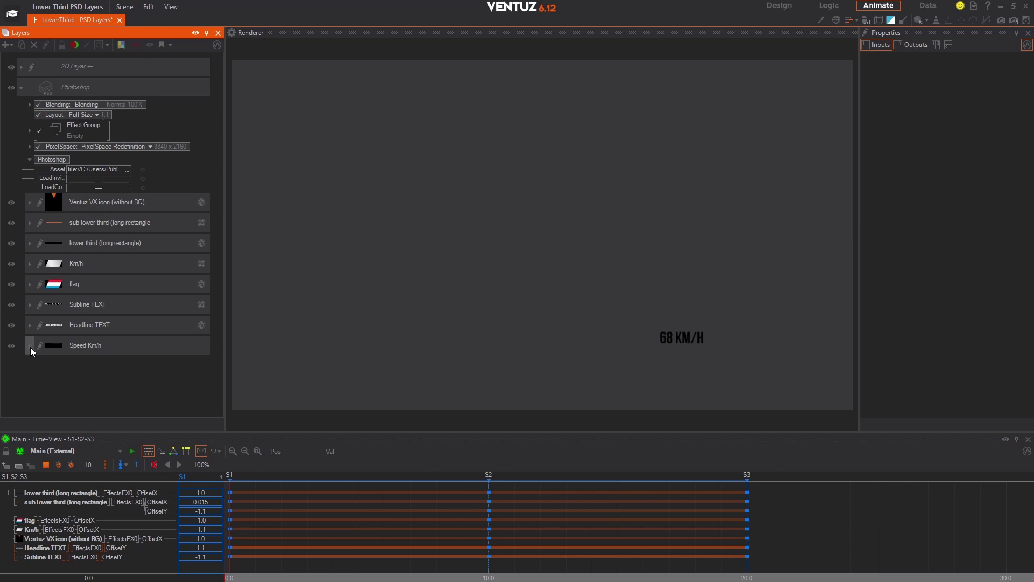
{"action": "left_click", "coordinate": [30, 346]}
{"action": "scroll", "coordinate": [152, 336], "scroll_direction": "down", "scroll_amount": 1}
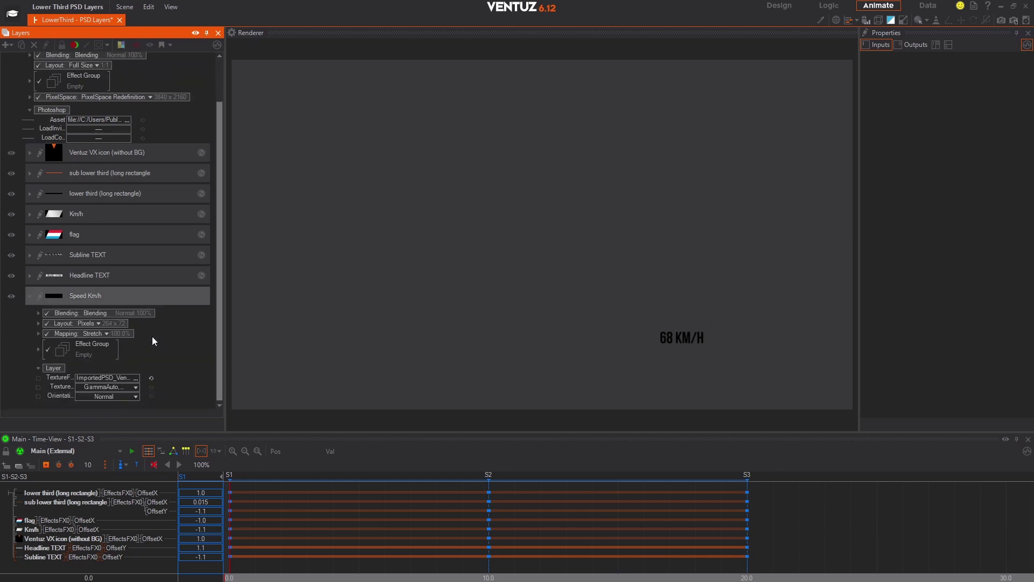
{"action": "left_click", "coordinate": [37, 313]}
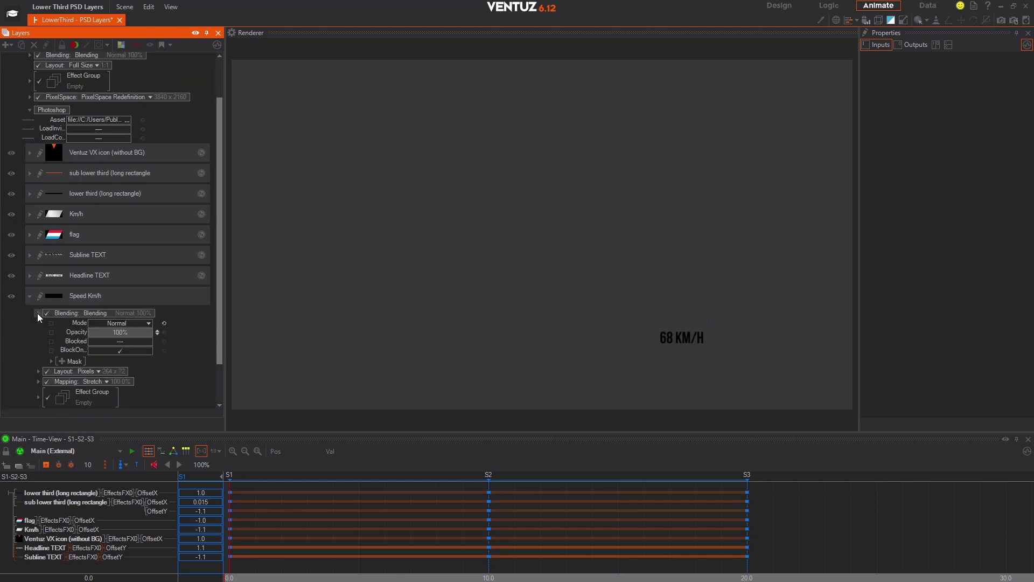
{"action": "scroll", "coordinate": [200, 339], "scroll_direction": "down", "scroll_amount": 1}
{"action": "left_click_drag", "start_coordinate": [76, 285], "coordinate": [57, 569]}
- Key the Speed Km/h opacity at 0 at S1 and play the S1-to-S2 transition
{"action": "scroll", "coordinate": [117, 525], "scroll_direction": "down", "scroll_amount": 1}
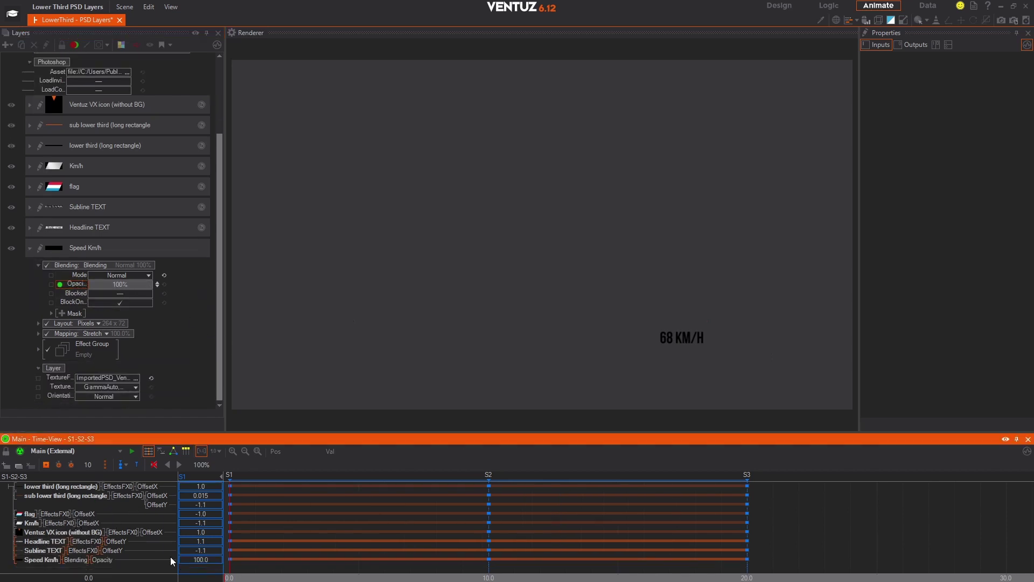
{"action": "left_click_drag", "start_coordinate": [460, 574], "coordinate": [214, 576]}
{"action": "double_click", "coordinate": [212, 563]}
{"action": "type", "text": "0"}
{"action": "key", "text": "Return"}
{"action": "left_click", "coordinate": [262, 572]}
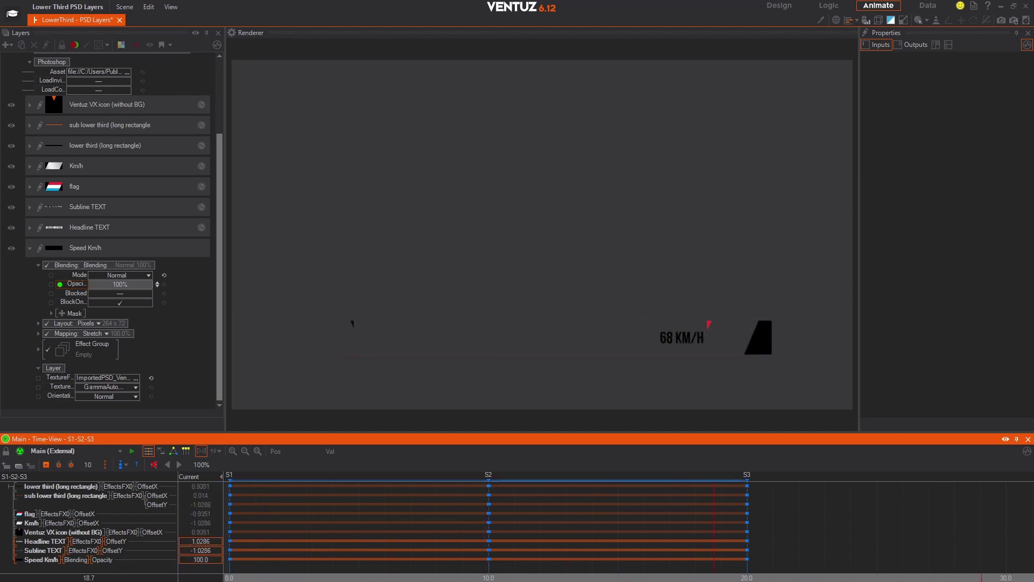
- Re-enter 0 for the Speed Km/h opacity and preview the lower third animating in
{"action": "double_click", "coordinate": [203, 559]}
{"action": "type", "text": "0"}
{"action": "key", "text": "Return"}
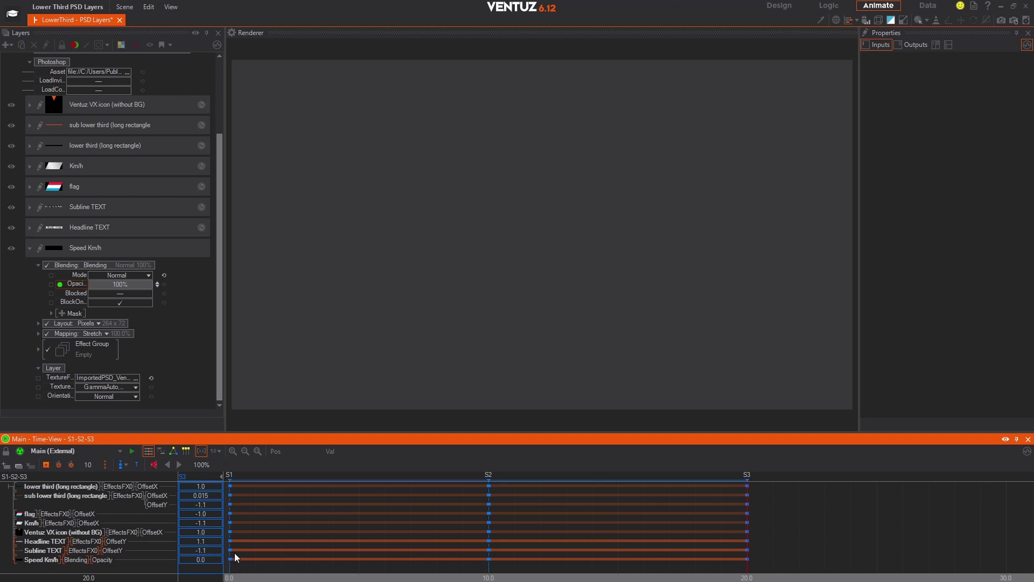
{"action": "left_click", "coordinate": [672, 559]}
- Move the S2 state marker to 15 and the S3 marker out to 30
{"action": "left_click", "coordinate": [488, 476]}
{"action": "left_click_drag", "start_coordinate": [488, 475], "coordinate": [620, 477]}
{"action": "left_click_drag", "start_coordinate": [748, 477], "coordinate": [1006, 476]}
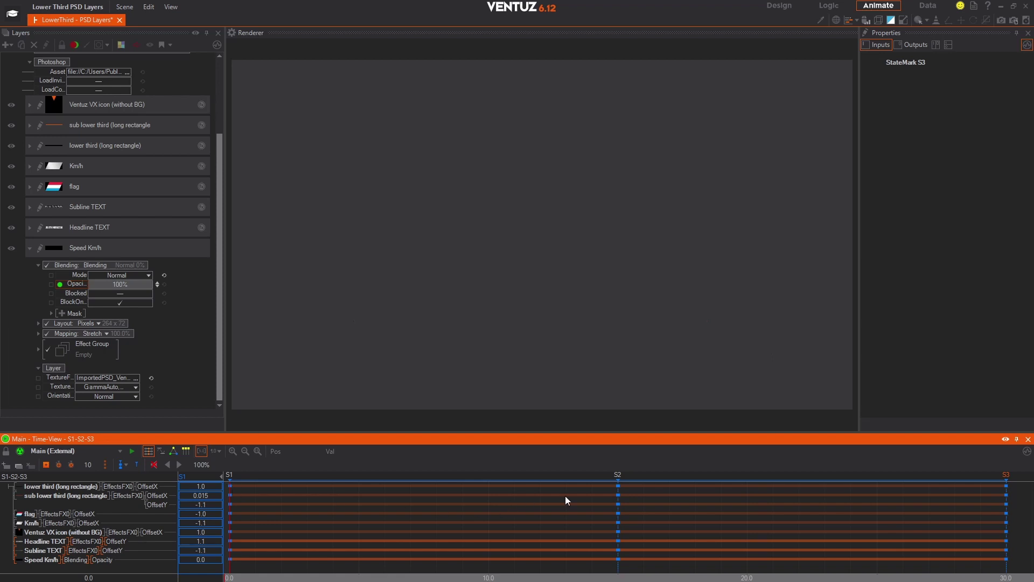
- Bring the lower third's S2 key in to 6 and copy sub lower third keys to 6 and 9
{"action": "left_click", "coordinate": [618, 486]}
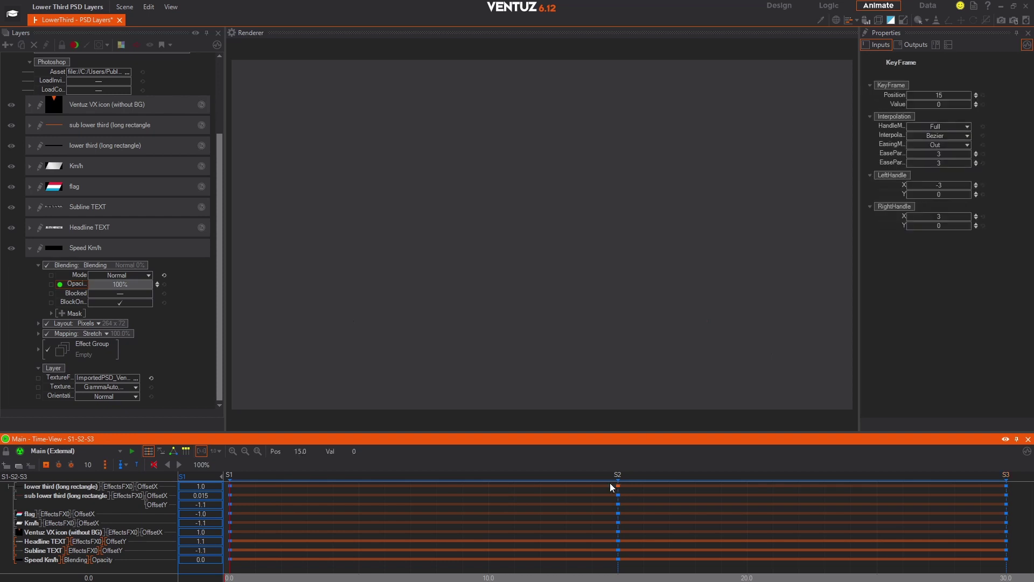
{"action": "left_click_drag", "start_coordinate": [617, 487], "coordinate": [384, 488]}
{"action": "left_click_drag", "start_coordinate": [231, 495], "coordinate": [385, 496]}
{"action": "left_click_drag", "start_coordinate": [231, 501], "coordinate": [393, 512]}
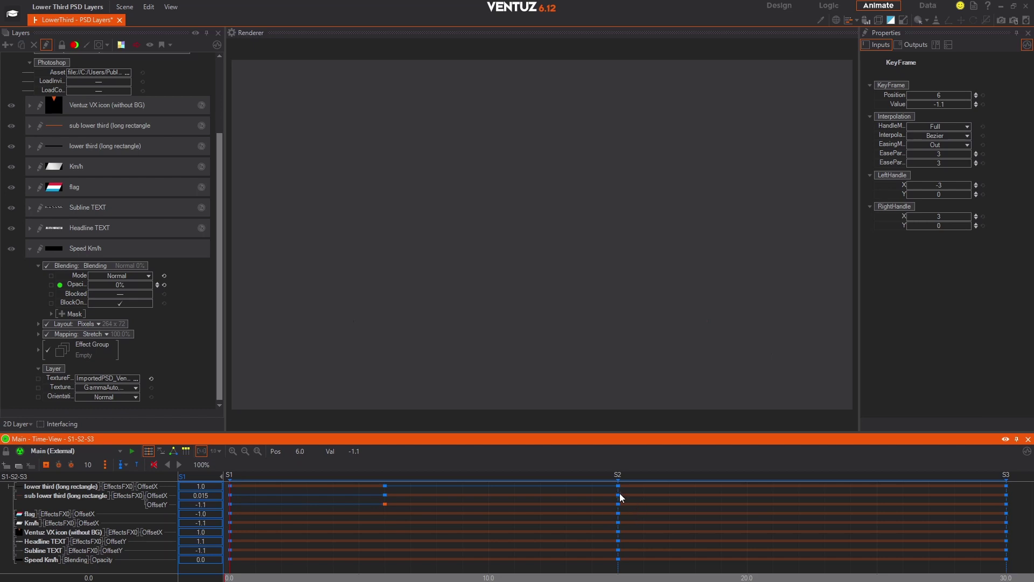
{"action": "left_click_drag", "start_coordinate": [619, 493], "coordinate": [463, 503]}
{"action": "left_click_drag", "start_coordinate": [618, 505], "coordinate": [463, 508]}
- Copy the flag keys to start at 8 and end near 12, then select the Km/h start keys
{"action": "left_click_drag", "start_coordinate": [230, 514], "coordinate": [291, 521]}
{"action": "left_click_drag", "start_coordinate": [360, 520], "coordinate": [438, 525]}
{"action": "left_click_drag", "start_coordinate": [617, 514], "coordinate": [541, 518]}
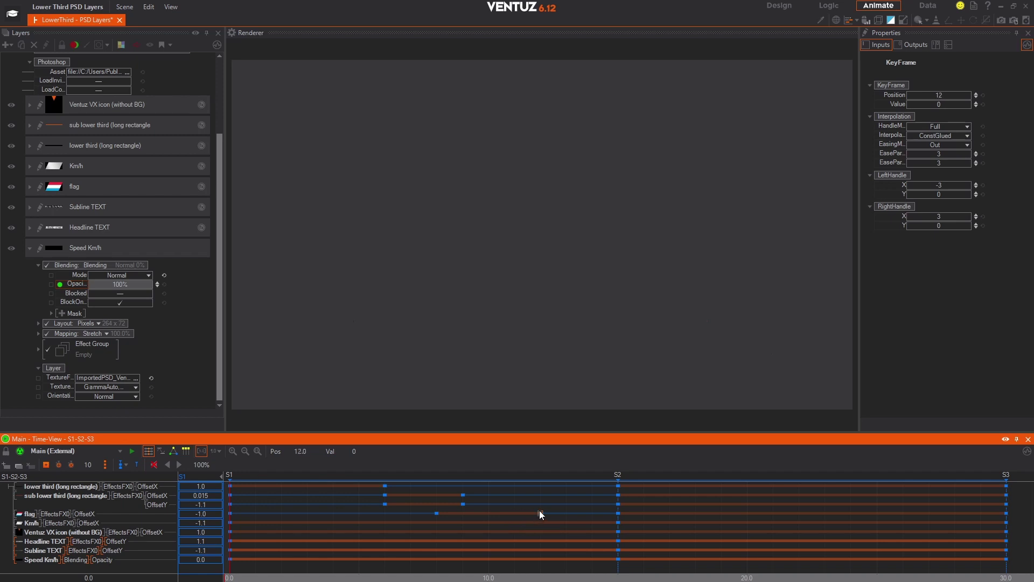
{"action": "left_click", "coordinate": [540, 512]}
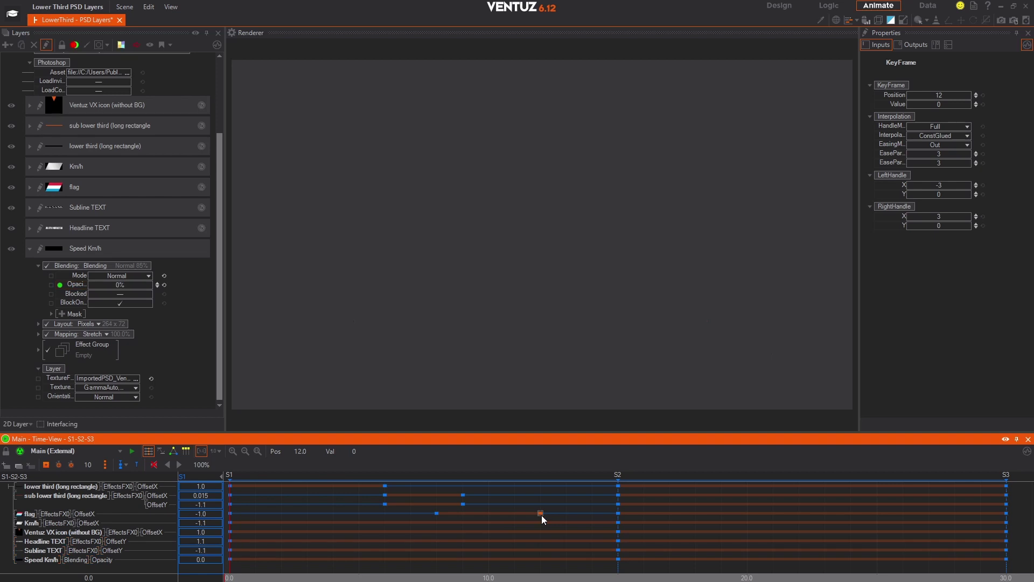
{"action": "left_click", "coordinate": [232, 522]}
{"action": "left_click", "coordinate": [230, 531], "text": "ctrl"}
- Shift the Km/h, icon and Headline start keys to 6 and the Km/h and Headline end keys to 10
{"action": "left_click_drag", "start_coordinate": [232, 523], "coordinate": [240, 522]}
{"action": "left_click_drag", "start_coordinate": [310, 524], "coordinate": [387, 531]}
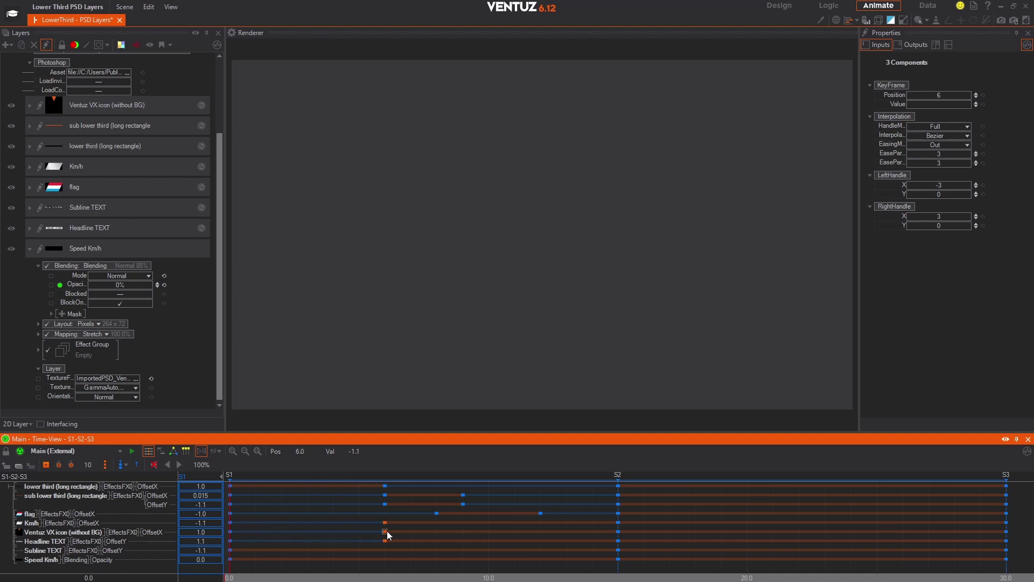
{"action": "left_click", "coordinate": [601, 518]}
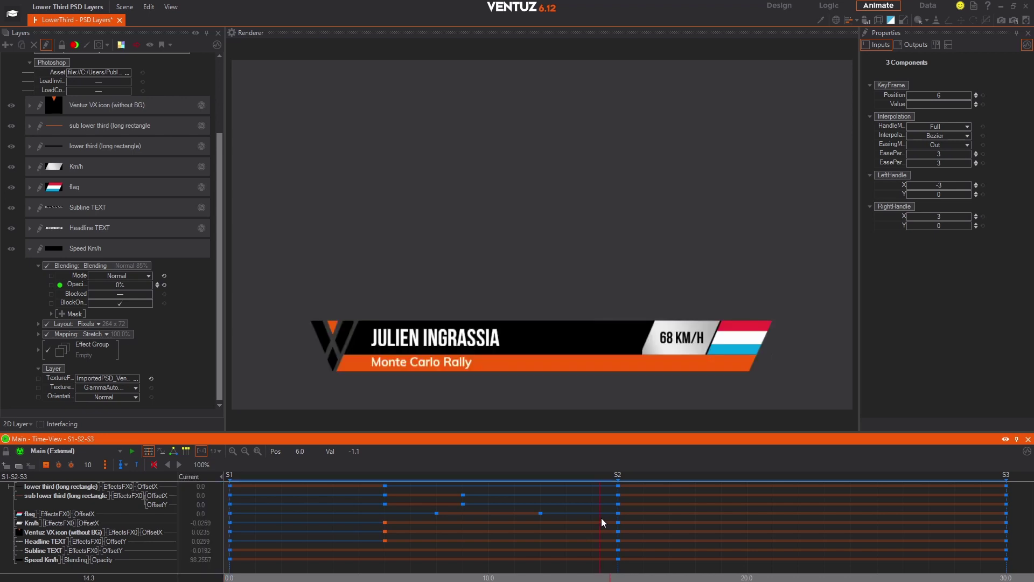
{"action": "left_click", "coordinate": [618, 523]}
{"action": "left_click", "coordinate": [618, 540], "text": "ctrl"}
{"action": "left_click_drag", "start_coordinate": [617, 524], "coordinate": [489, 529]}
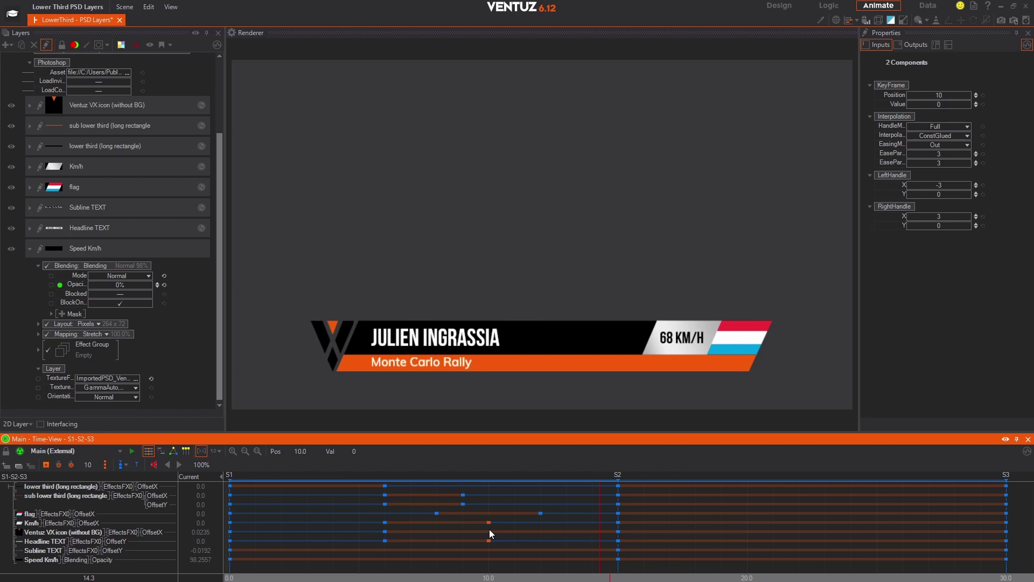
- End the Ventuz icon's arrival at 9 and move the Subline TEXT keys to about 9 and 12
{"action": "left_click", "coordinate": [617, 532]}
{"action": "left_click_drag", "start_coordinate": [613, 531], "coordinate": [464, 537]}
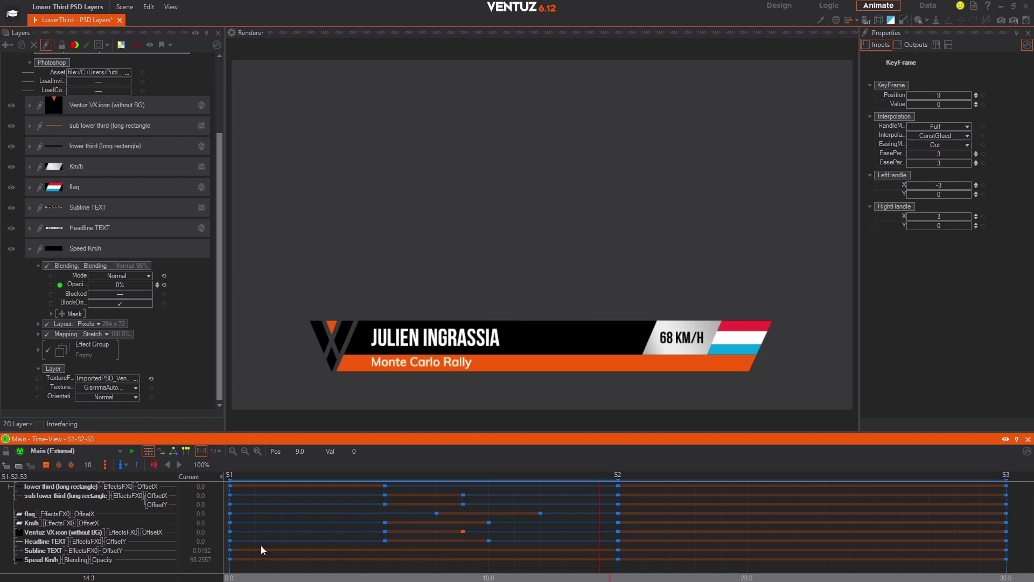
{"action": "left_click_drag", "start_coordinate": [231, 550], "coordinate": [465, 563]}
{"action": "left_click_drag", "start_coordinate": [619, 551], "coordinate": [541, 549]}
- Delay the Speed Km/h fade to 10, hold the lower third until 24, and start sub lower third exit at 21
{"action": "left_click", "coordinate": [231, 560]}
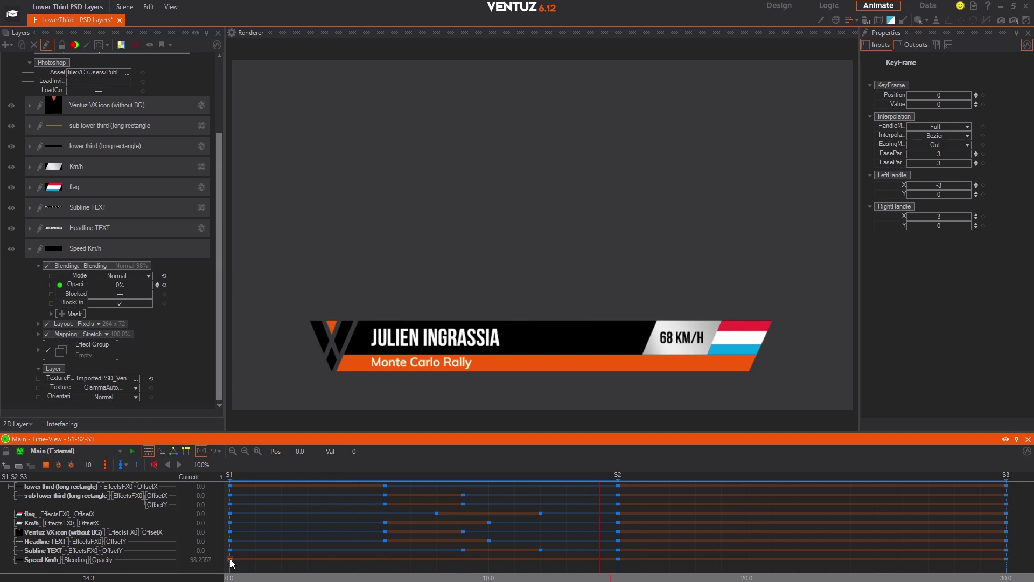
{"action": "left_click_drag", "start_coordinate": [231, 561], "coordinate": [489, 576]}
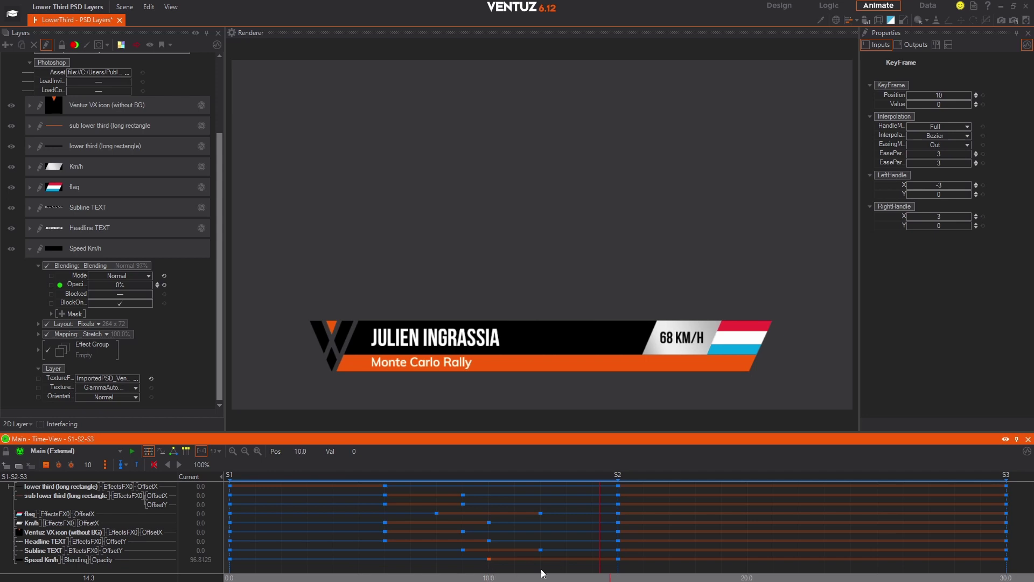
{"action": "left_click_drag", "start_coordinate": [618, 486], "coordinate": [851, 493]}
{"action": "left_click_drag", "start_coordinate": [618, 495], "coordinate": [774, 496]}
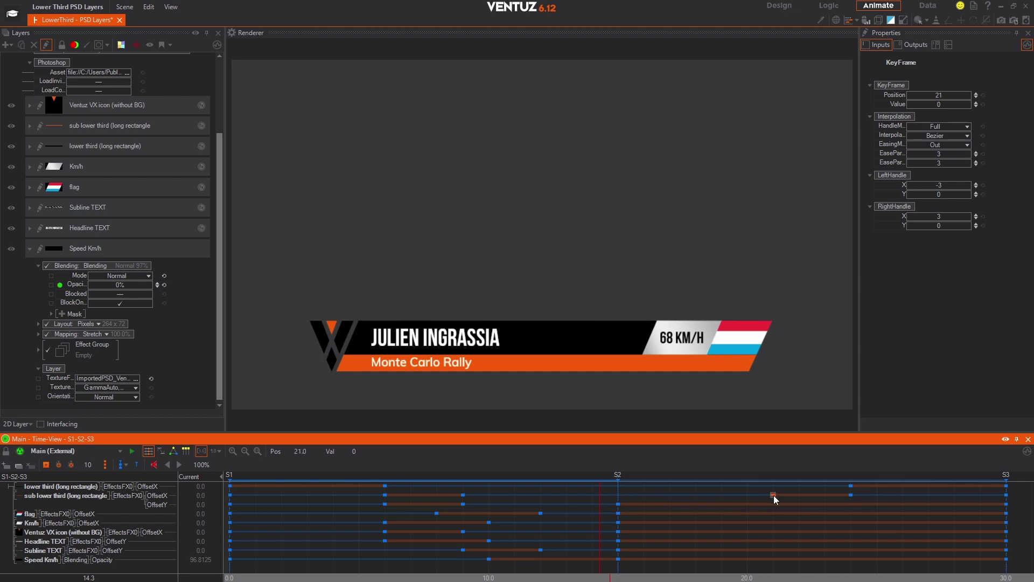
{"action": "left_click_drag", "start_coordinate": [618, 503], "coordinate": [775, 508]}
- Set the flag exit from 18 to 22 and the Km/h exit between 20 and 24
{"action": "left_click_drag", "start_coordinate": [620, 512], "coordinate": [697, 519]}
{"action": "left_click_drag", "start_coordinate": [1009, 517], "coordinate": [800, 515]}
{"action": "left_click_drag", "start_coordinate": [618, 523], "coordinate": [774, 524]}
{"action": "left_click_drag", "start_coordinate": [1006, 524], "coordinate": [1007, 524]}
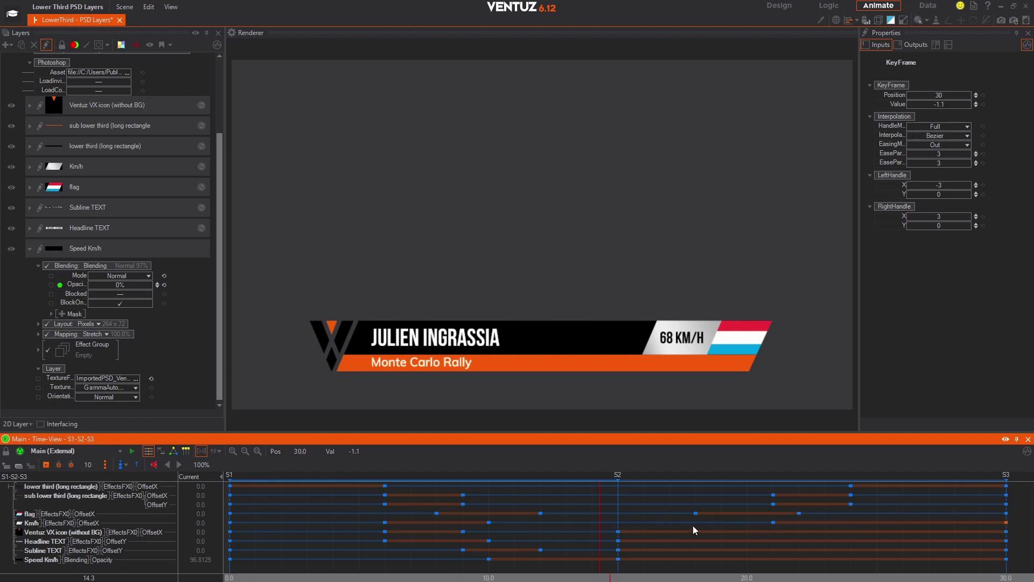
{"action": "left_click_drag", "start_coordinate": [769, 525], "coordinate": [748, 525]}
{"action": "left_click", "coordinate": [851, 522]}
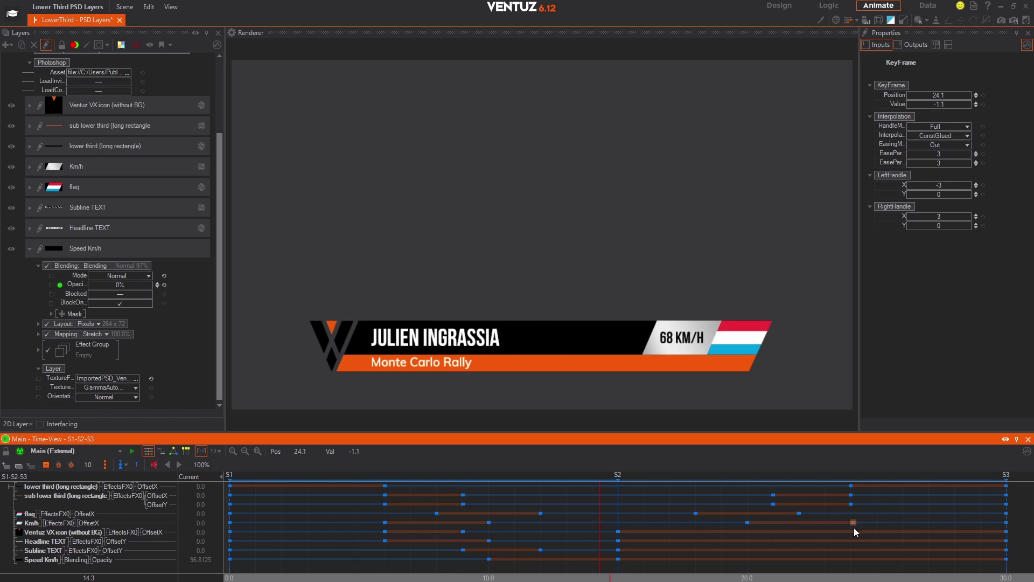
- Add exit keys for icon, Headline and Subline: Subline 18–24, Headline from 20, icon from 21
{"action": "double_click", "coordinate": [850, 531]}
{"action": "double_click", "coordinate": [851, 541]}
{"action": "double_click", "coordinate": [807, 550]}
{"action": "left_click_drag", "start_coordinate": [806, 550], "coordinate": [750, 560]}
{"action": "double_click", "coordinate": [696, 549]}
{"action": "left_click_drag", "start_coordinate": [643, 540], "coordinate": [748, 541]}
{"action": "left_click_drag", "start_coordinate": [622, 532], "coordinate": [774, 532]}
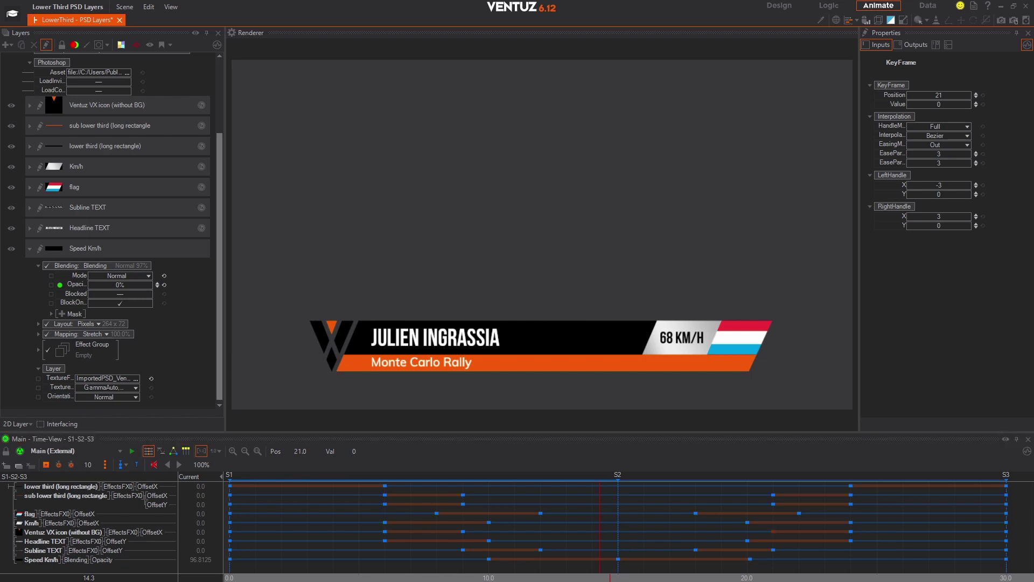
{"action": "left_click", "coordinate": [174, 454]}
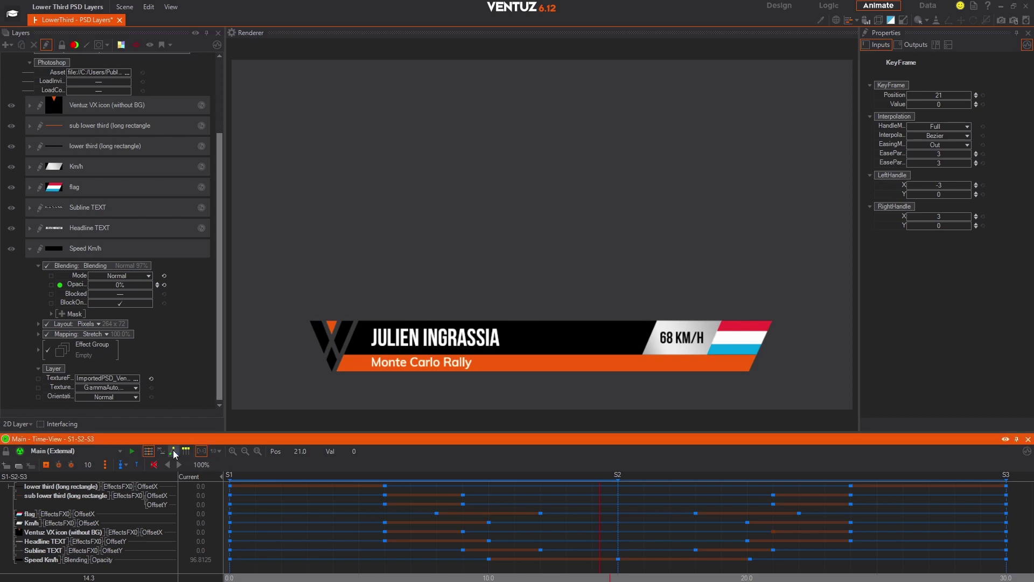
- Switch to Logic View, reset to Begin, and step forward and back through S1, S2 and S3
{"action": "left_click", "coordinate": [173, 450]}
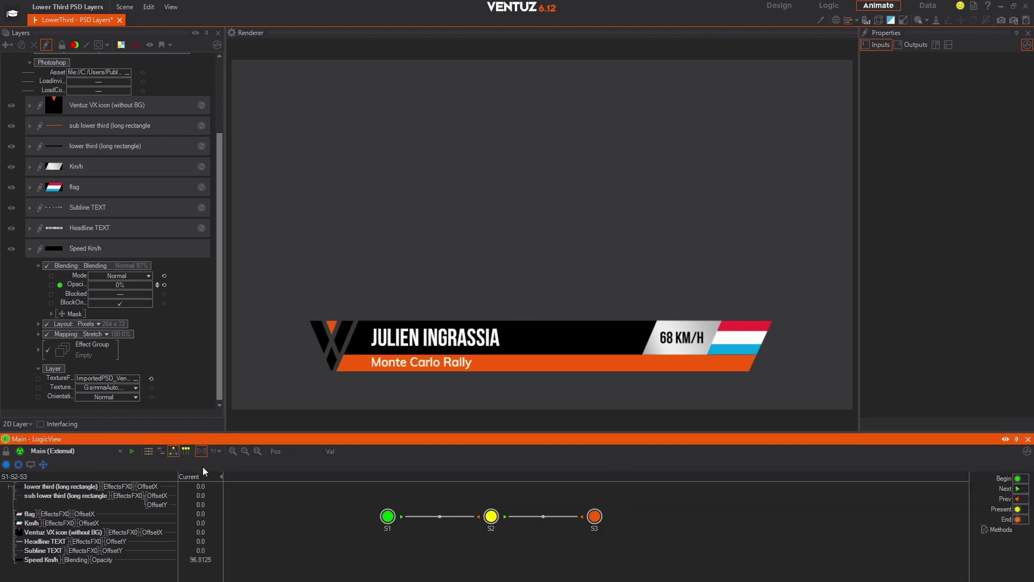
{"action": "left_click", "coordinate": [1018, 479]}
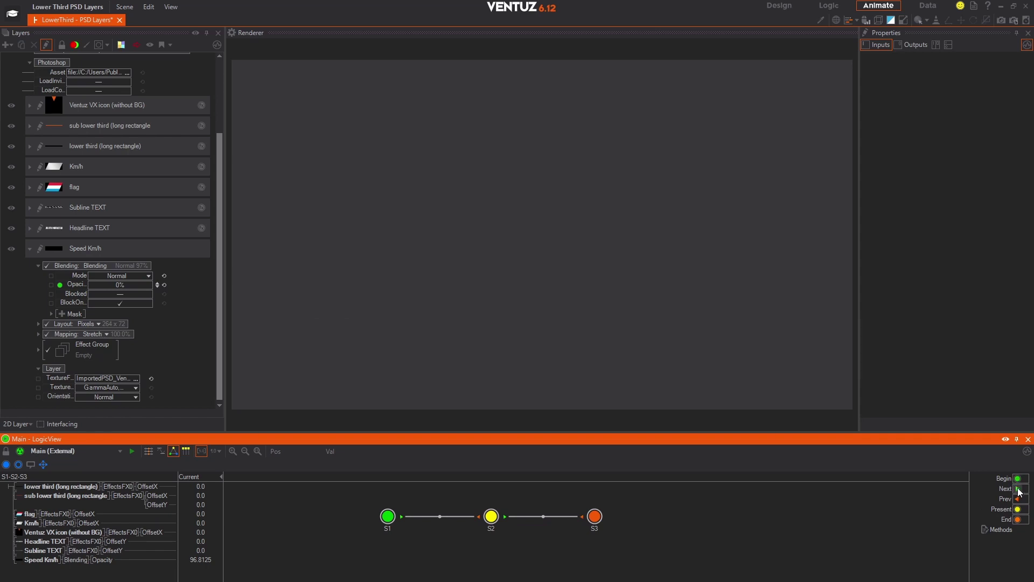
{"action": "left_click", "coordinate": [1019, 489]}
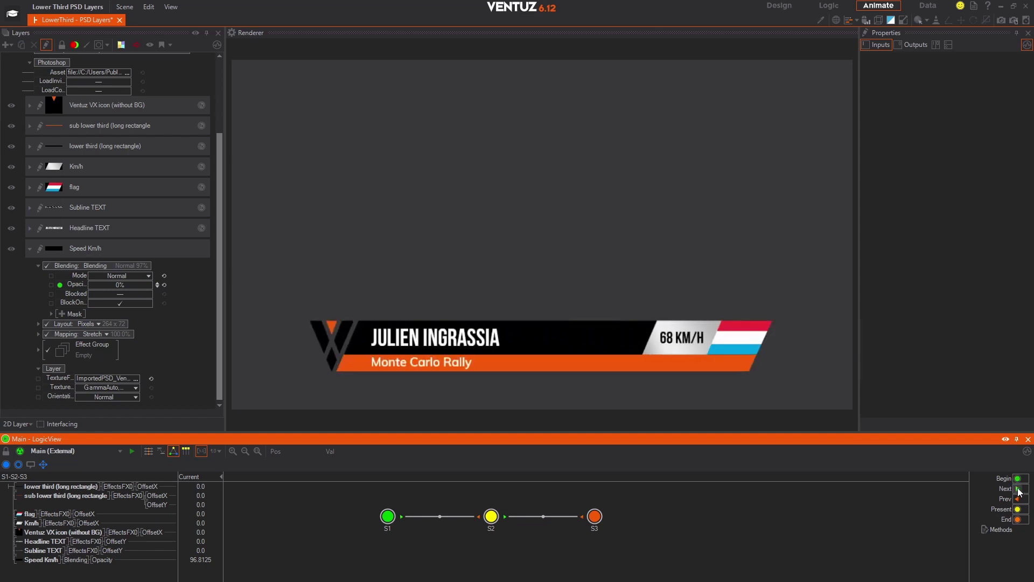
{"action": "left_click", "coordinate": [1019, 490]}
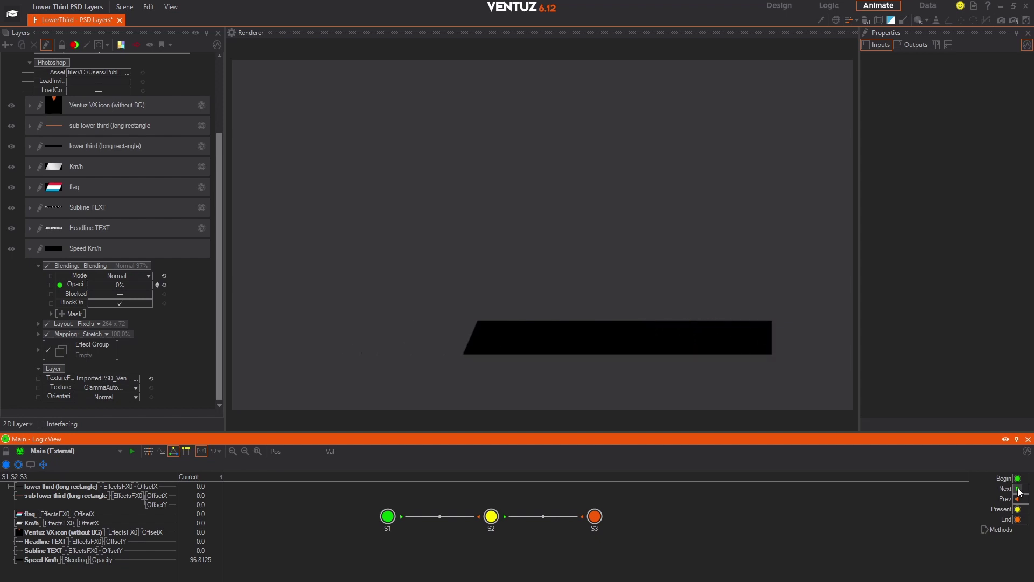
{"action": "left_click", "coordinate": [1019, 500]}
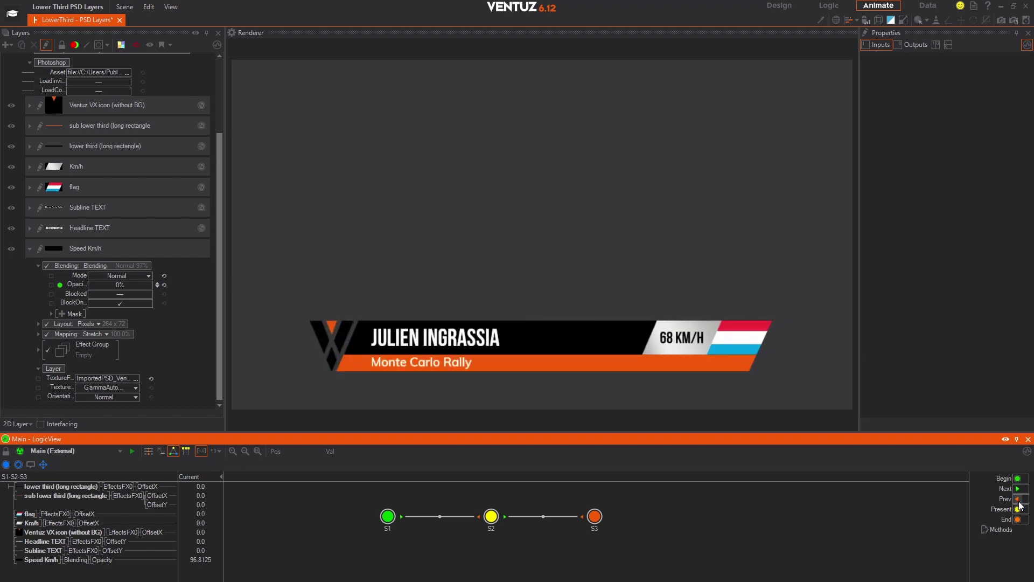
{"action": "left_click", "coordinate": [1019, 501]}
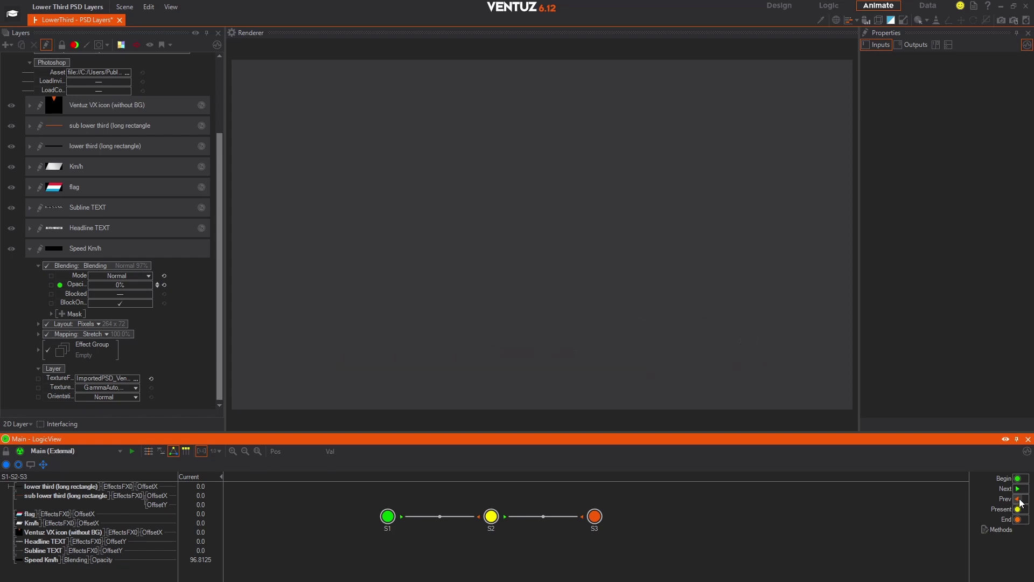
- Advance through the states repeatedly to replay the lower third's intro and outro
{"action": "left_click", "coordinate": [1021, 491]}
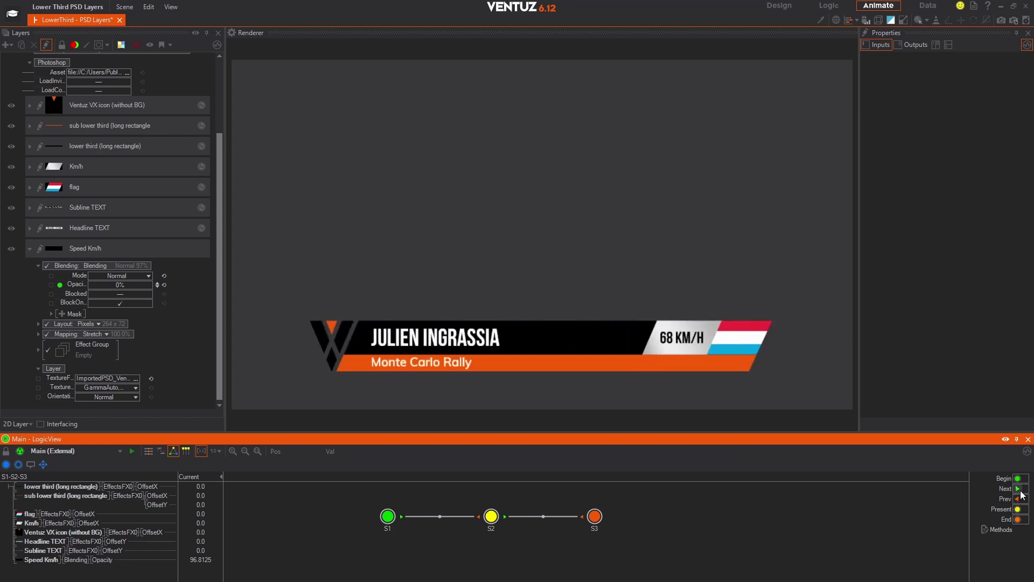
{"action": "left_click", "coordinate": [1021, 493]}
{"action": "left_click", "coordinate": [1021, 493]}
{"action": "left_click", "coordinate": [1022, 492]}
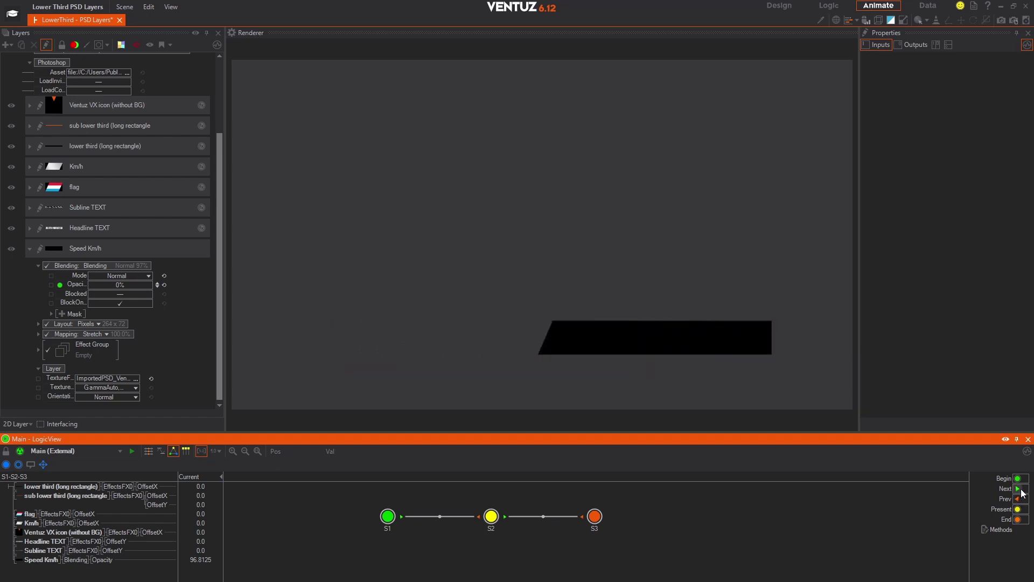
{"action": "left_click", "coordinate": [1019, 493]}
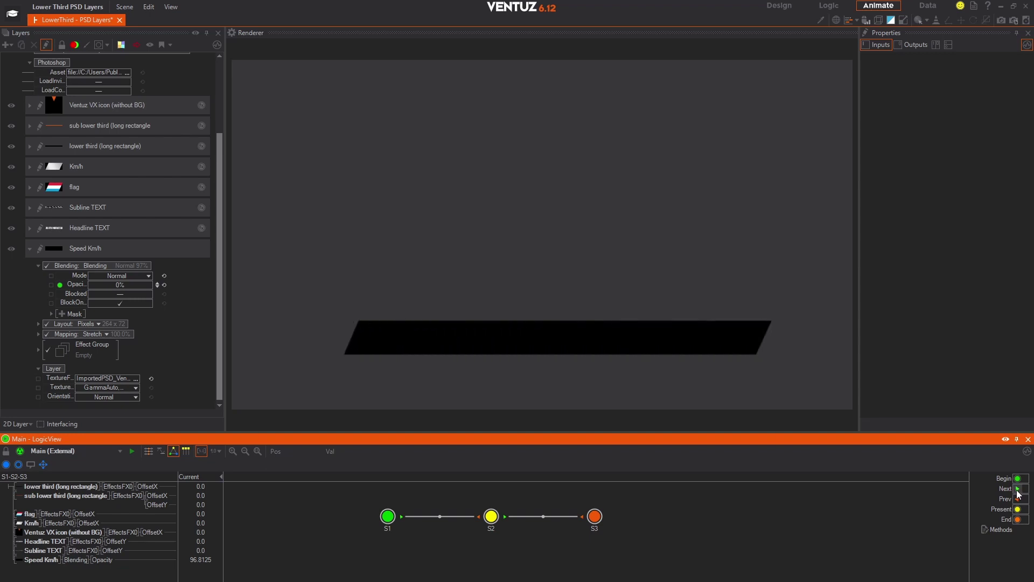